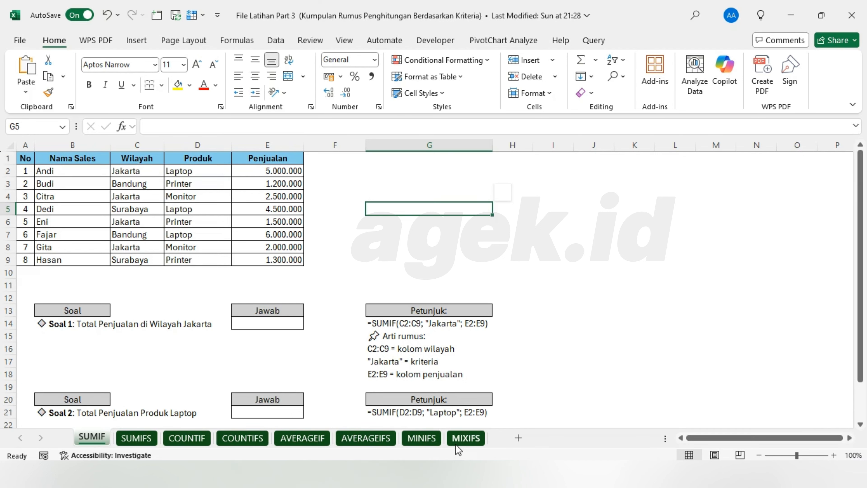
Step: Examine the sales table, the Soal 1 question, and the Penjualan and Wilayah data columns on the SUMIF sheet
click(546, 311)
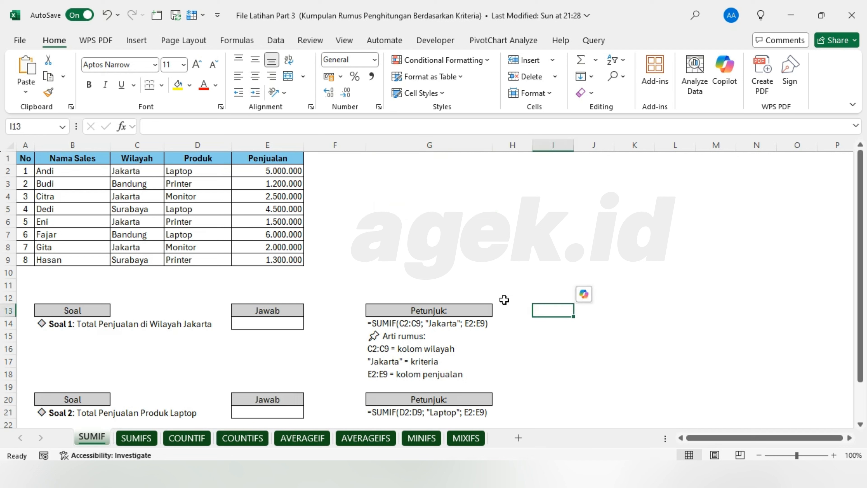
click(210, 288)
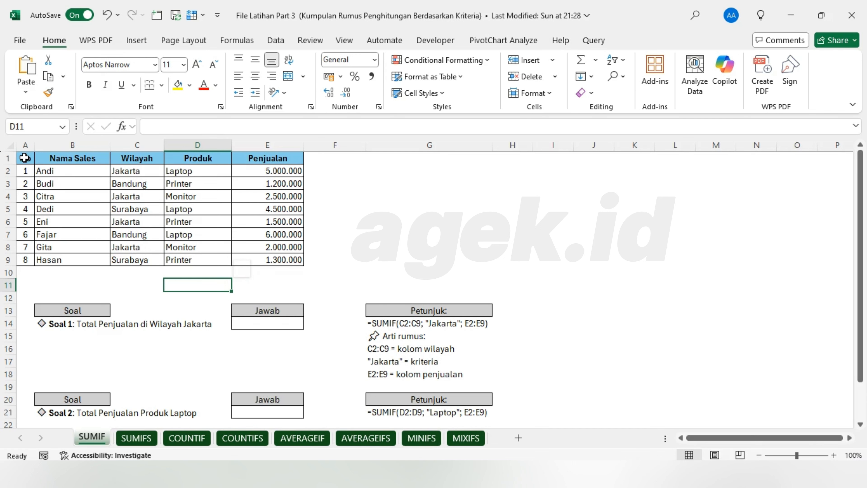
drag(24, 157, 279, 254)
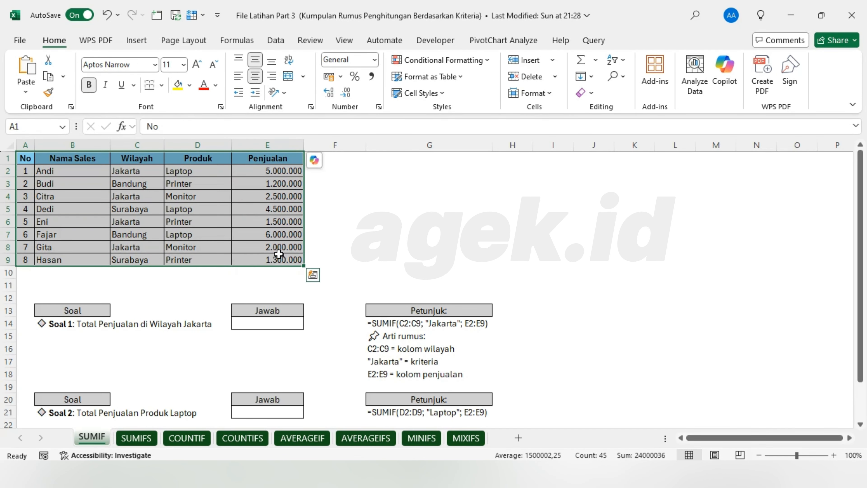
click(370, 235)
click(104, 323)
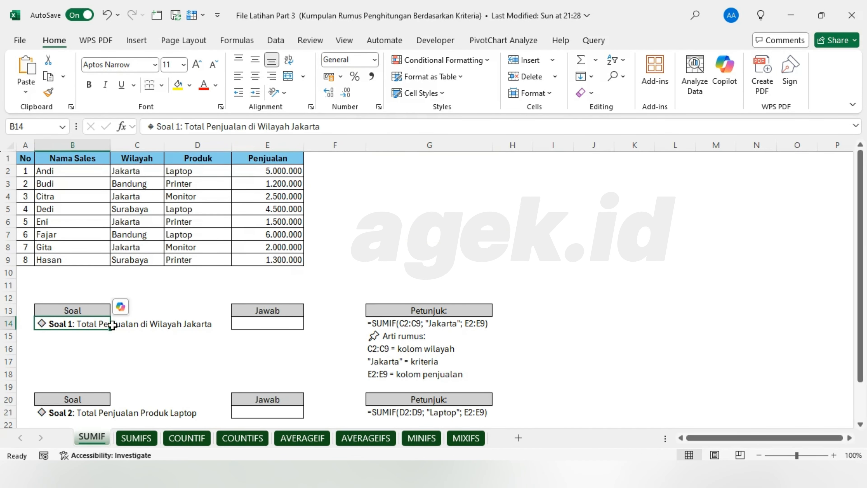
click(170, 309)
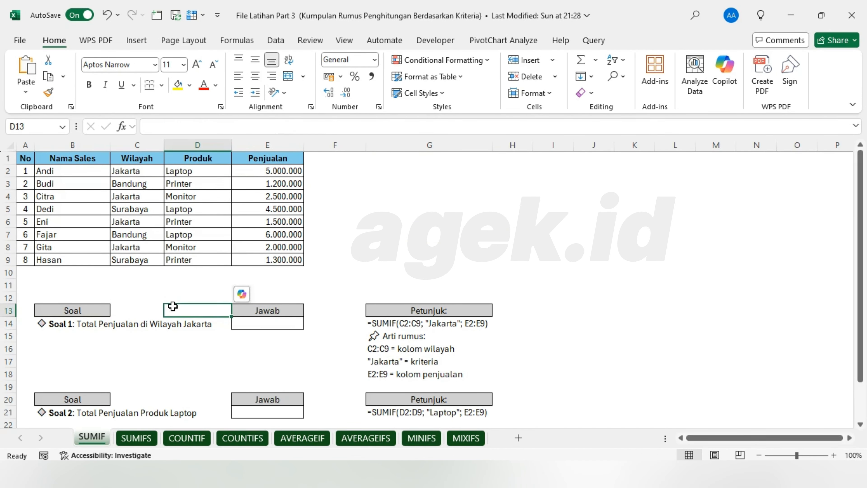
click(95, 328)
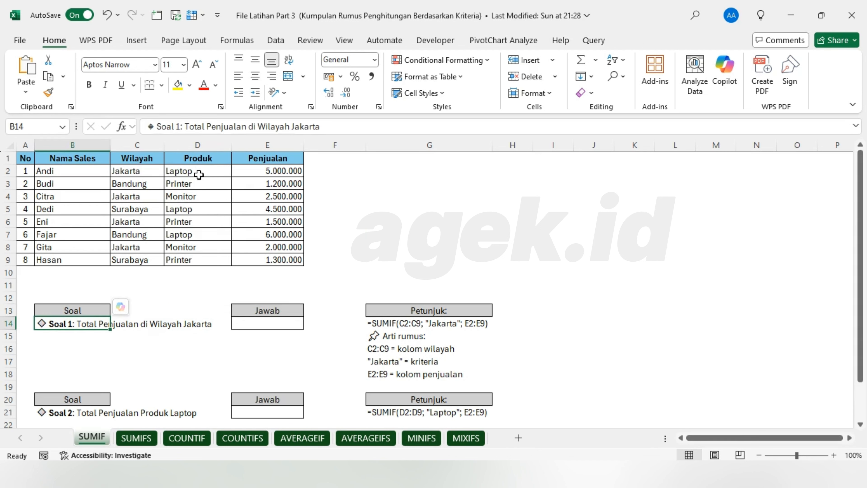
drag(271, 170, 267, 254)
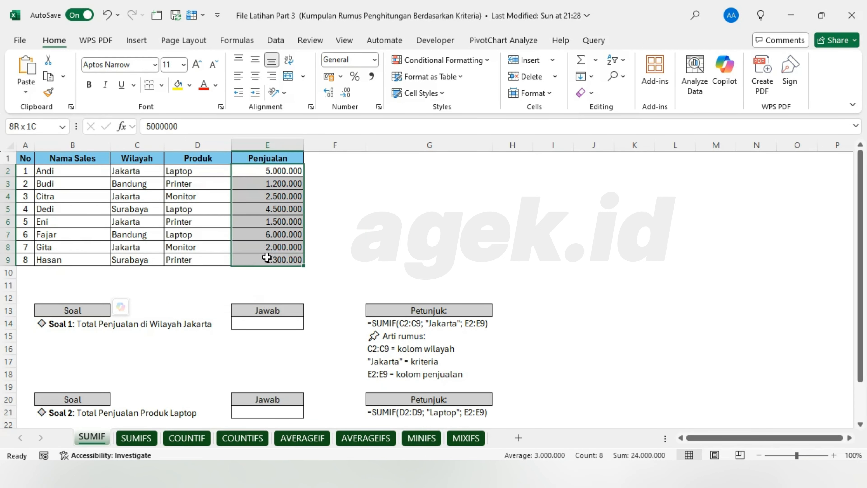
drag(145, 171, 149, 260)
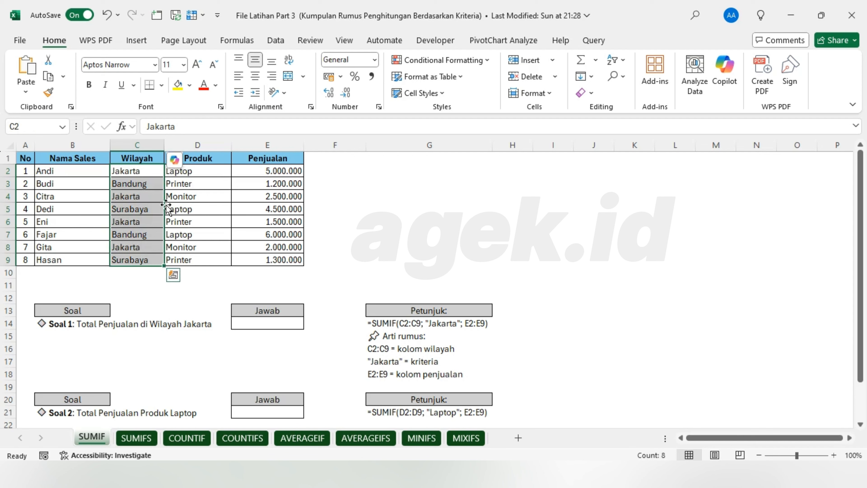
Step: Start a SUMIF formula in the Soal 1 answer cell E14, with the Wilayah data C2:$C$9 as its range
click(253, 324)
text(=)
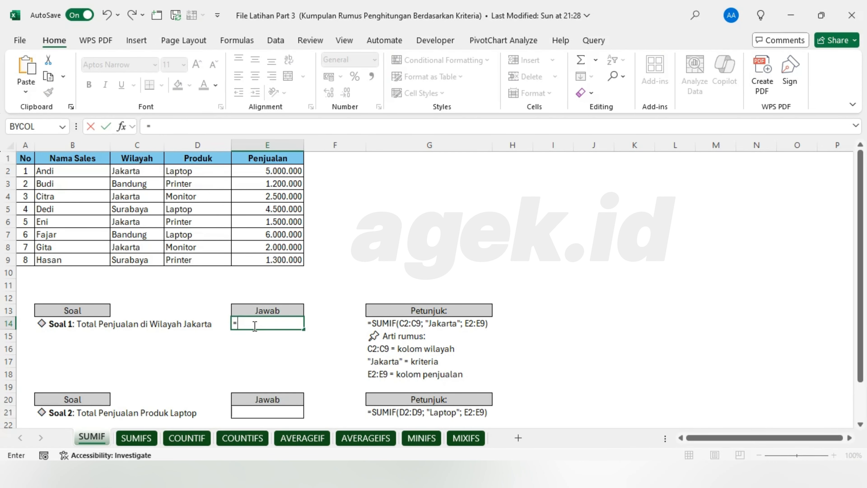
text(SUM)
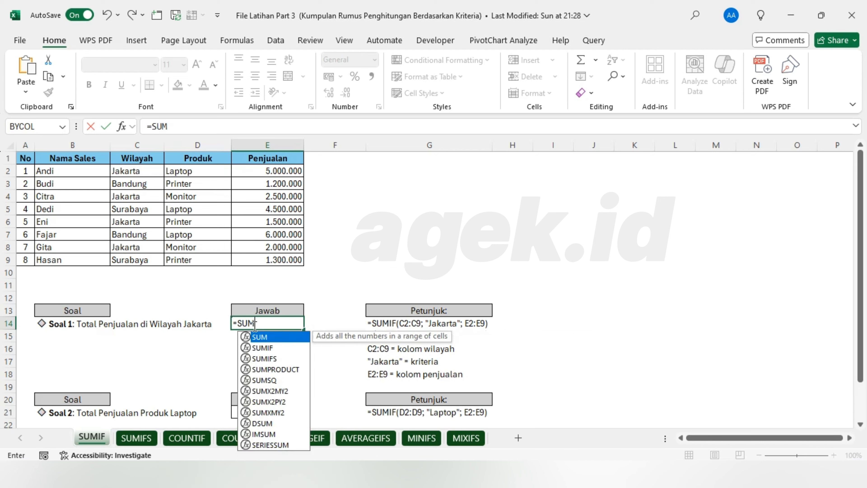
double_click(266, 348)
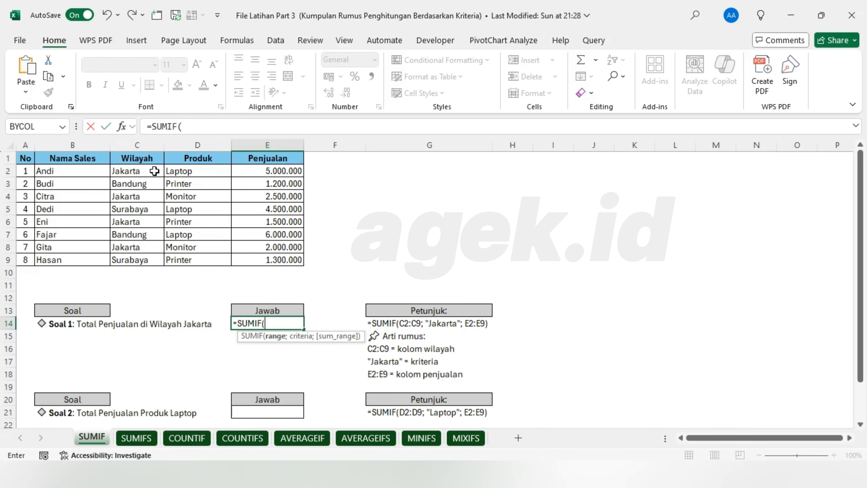
drag(155, 171, 141, 262)
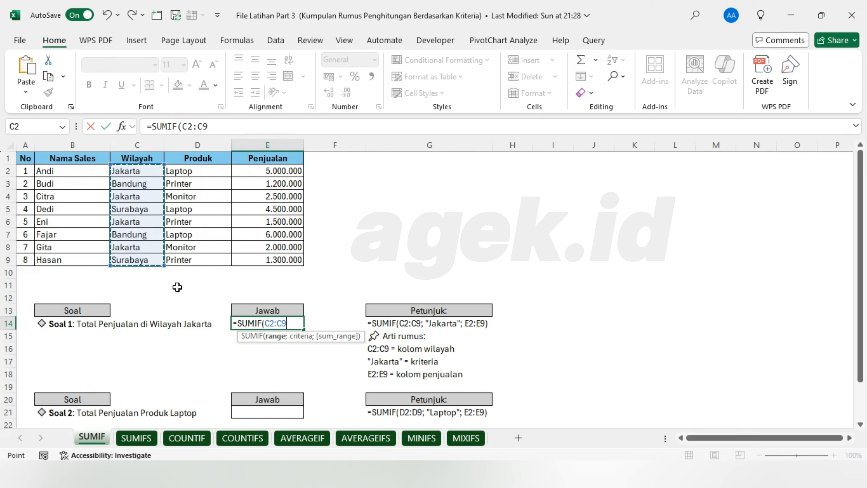
text(;)
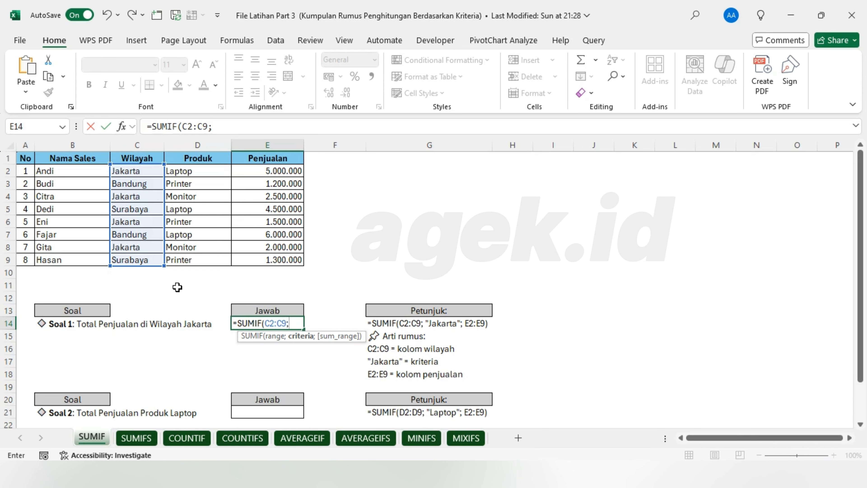
key(BackSpace)
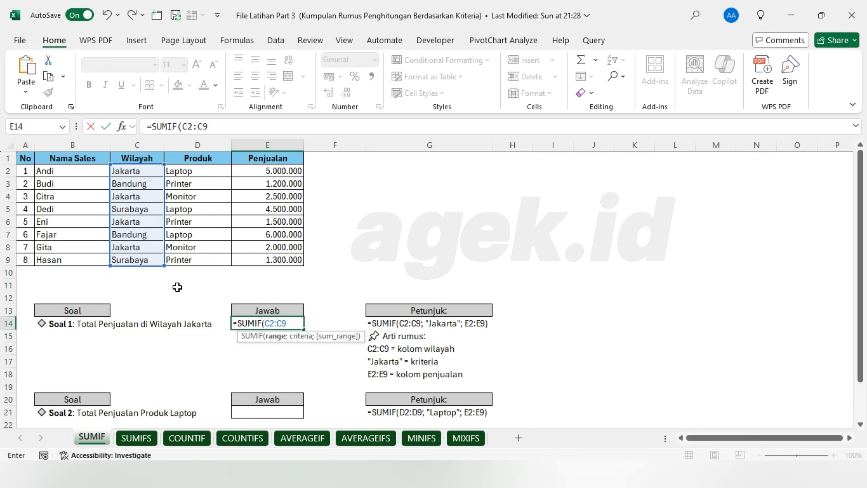
key(F4)
Step: Complete the Soal 1 formula with the criterion "Jakarta" and the absolute sum range $E$2:$E$9
text(;"jAKA)
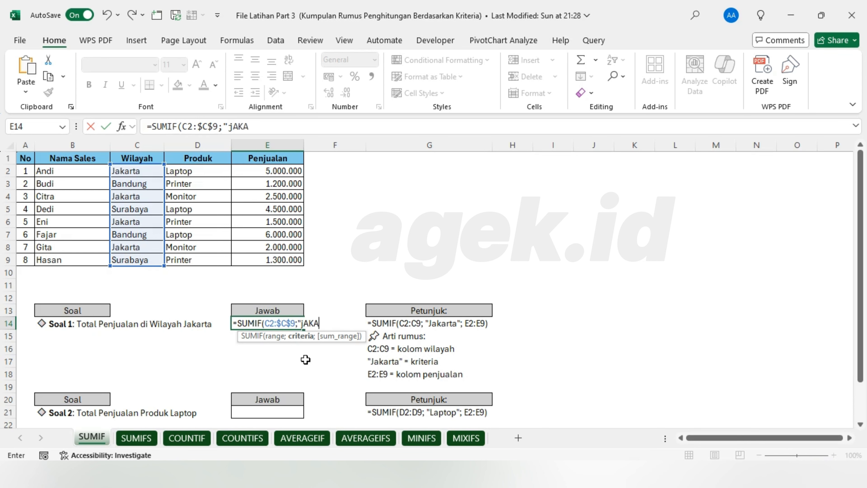
key(BackSpace)
key(BackSpace)
key(BackSpace)
text(;)
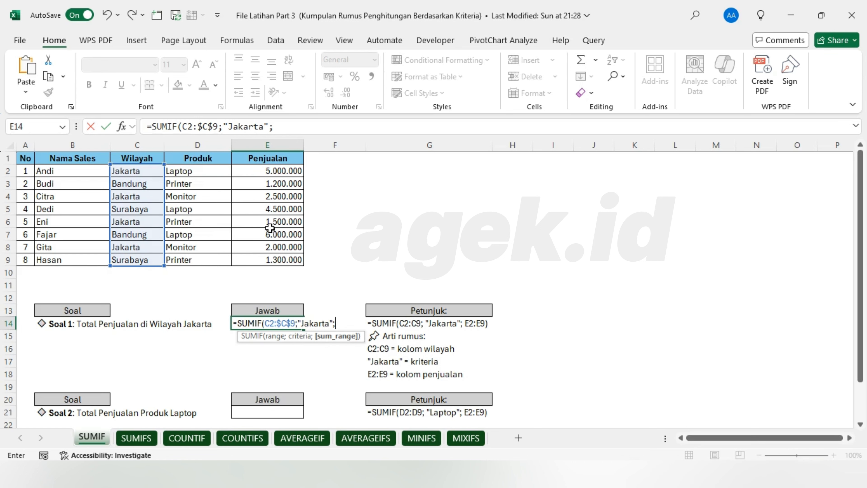
drag(273, 169, 264, 261)
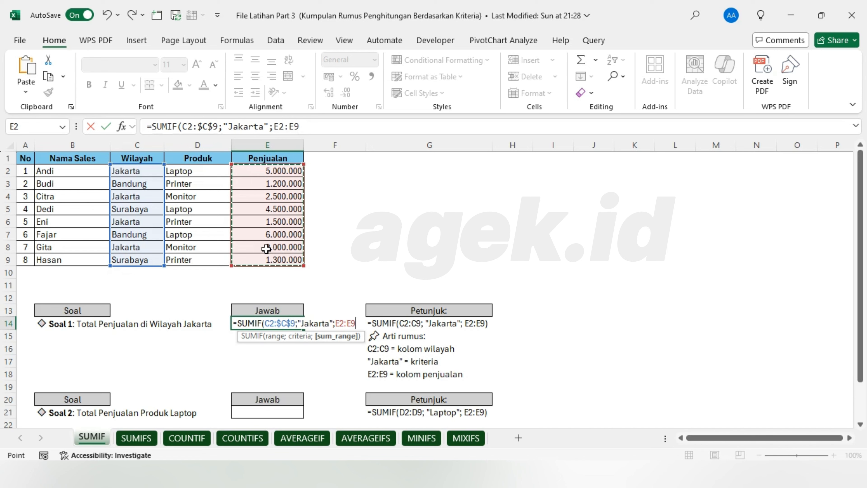
key(F4)
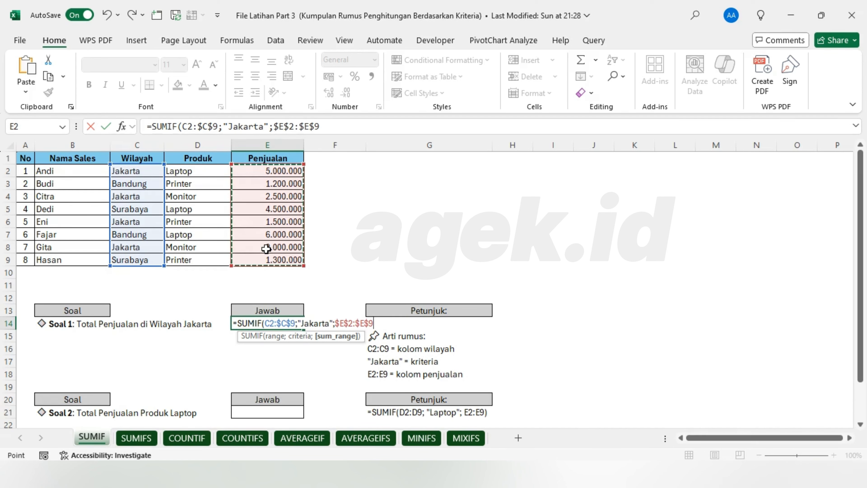
text())
key(Return)
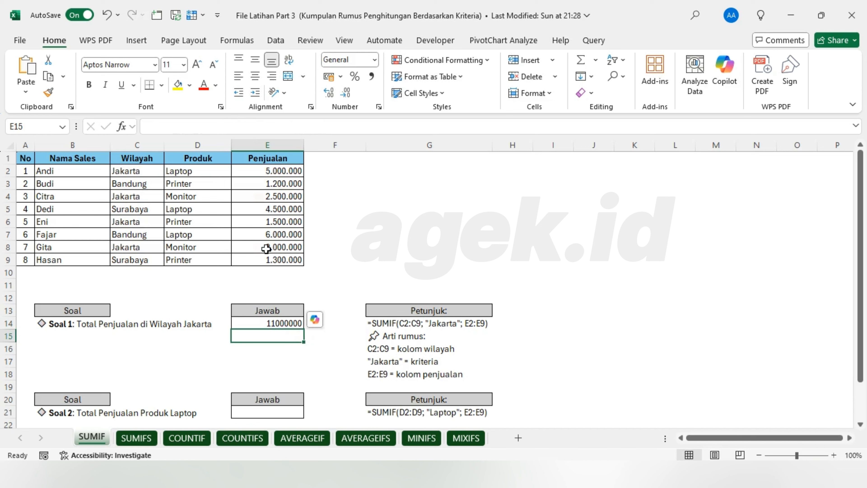
Step: Apply the Accounting number format to the Soal 1 answer in cell E14
click(281, 325)
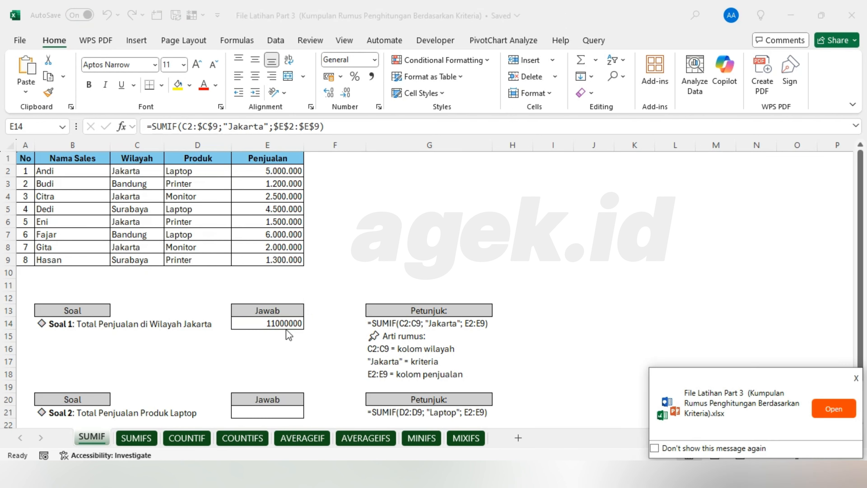
click(286, 322)
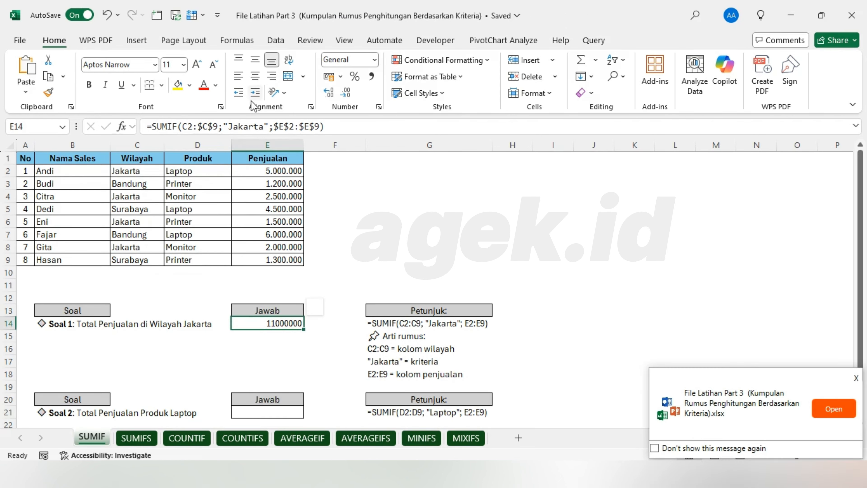
click(374, 60)
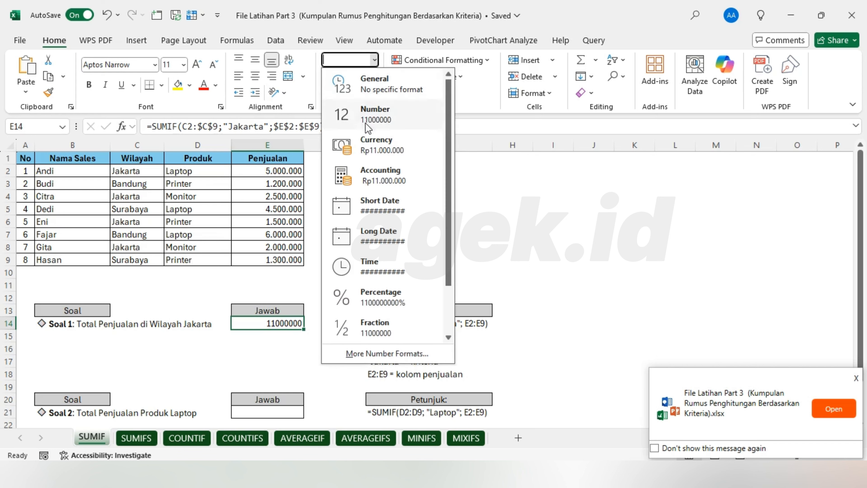
click(367, 171)
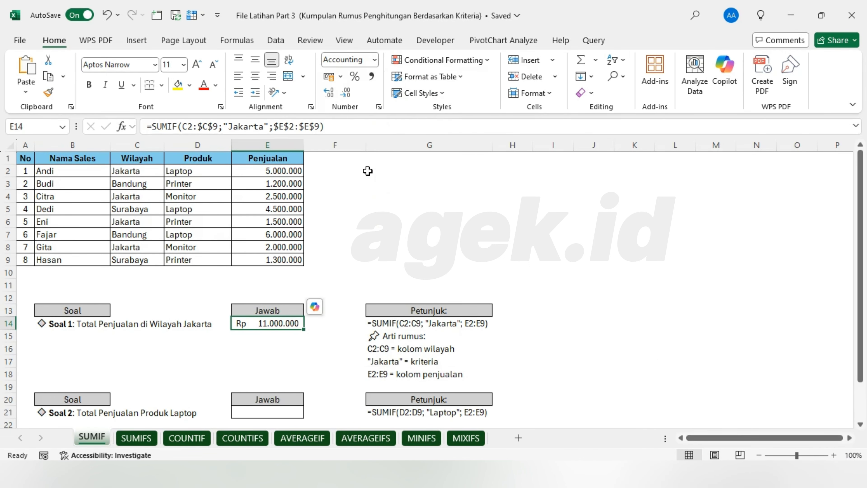
click(279, 346)
click(283, 324)
scroll(150, 372, down, 2)
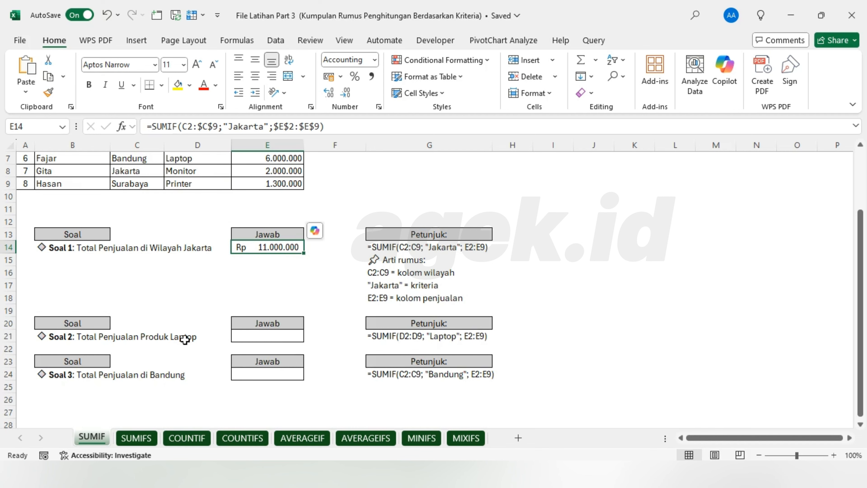
scroll(186, 339, up, 1)
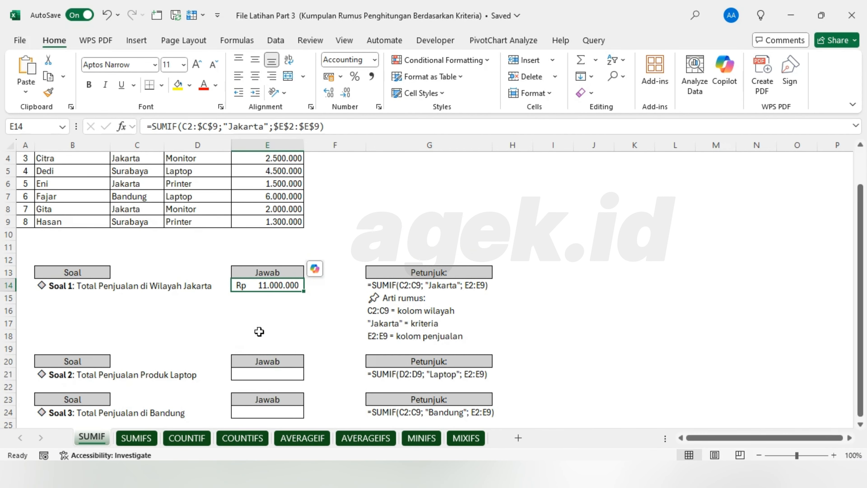
scroll(192, 345, up, 1)
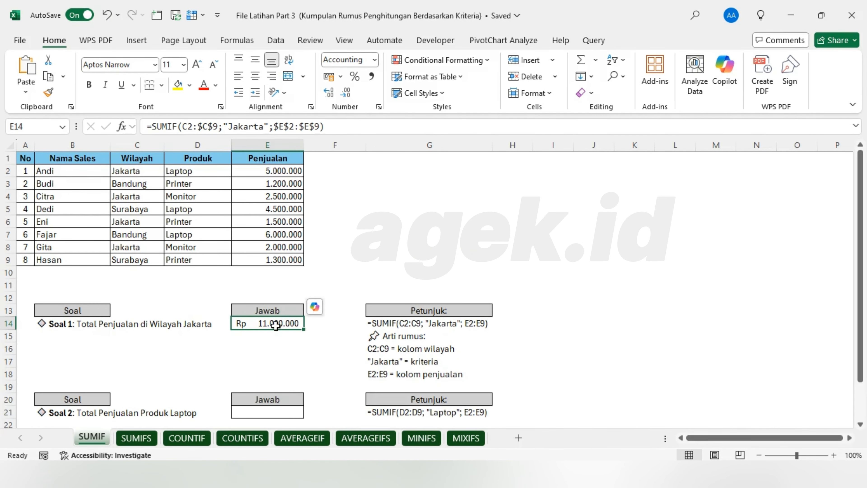
click(277, 411)
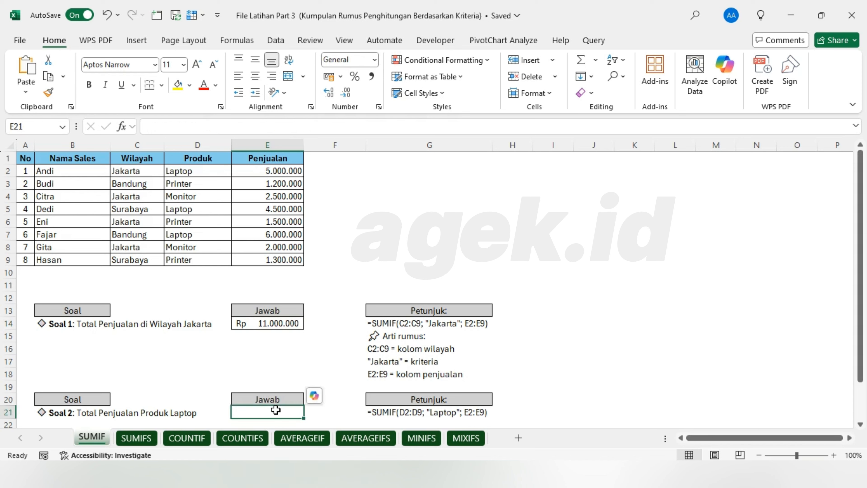
text(=S)
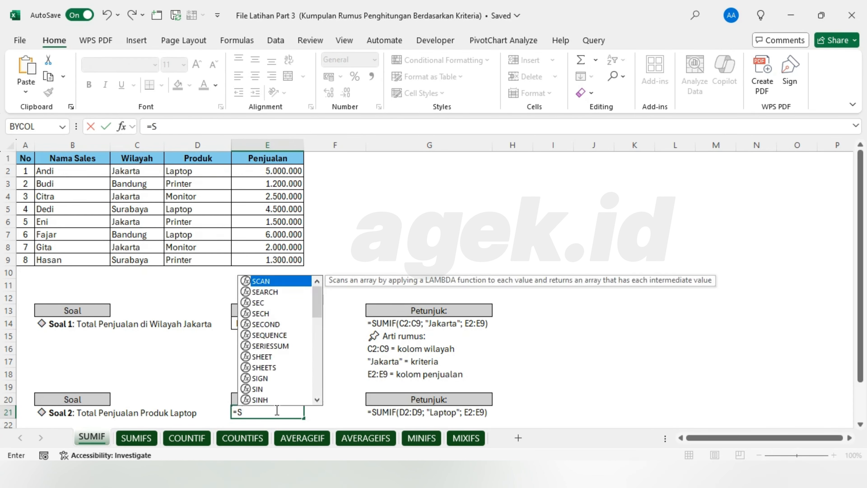
text(UMIF)
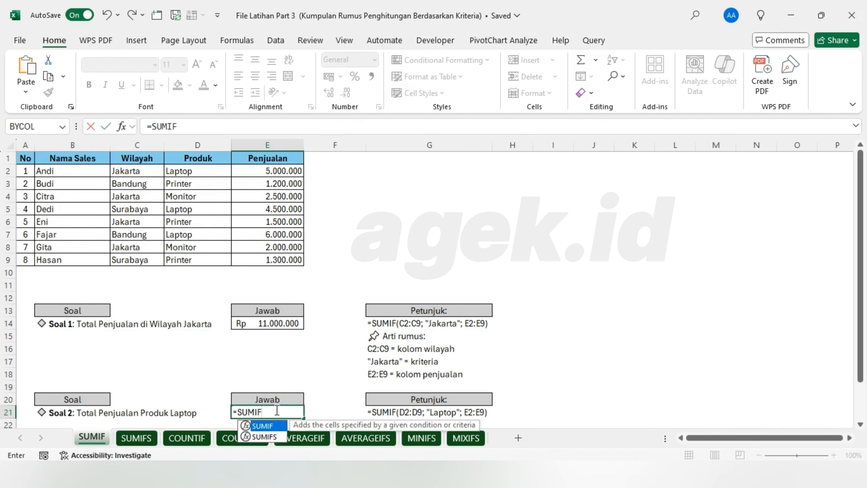
text(()
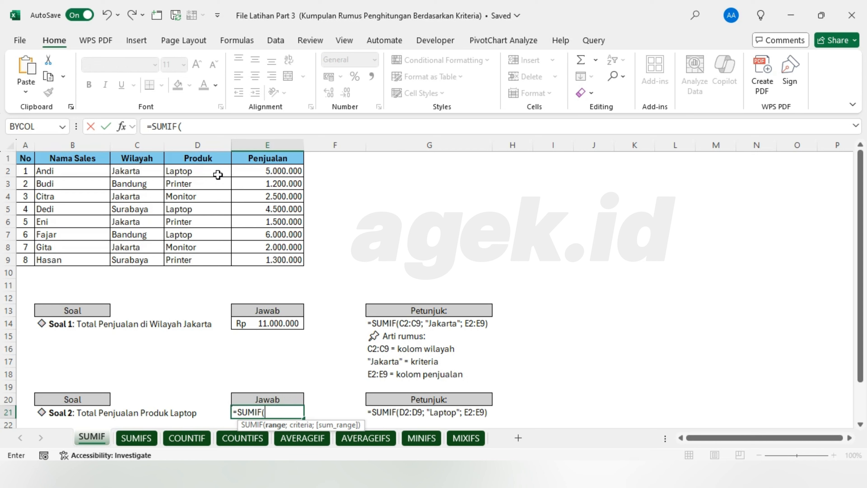
drag(144, 169, 136, 261)
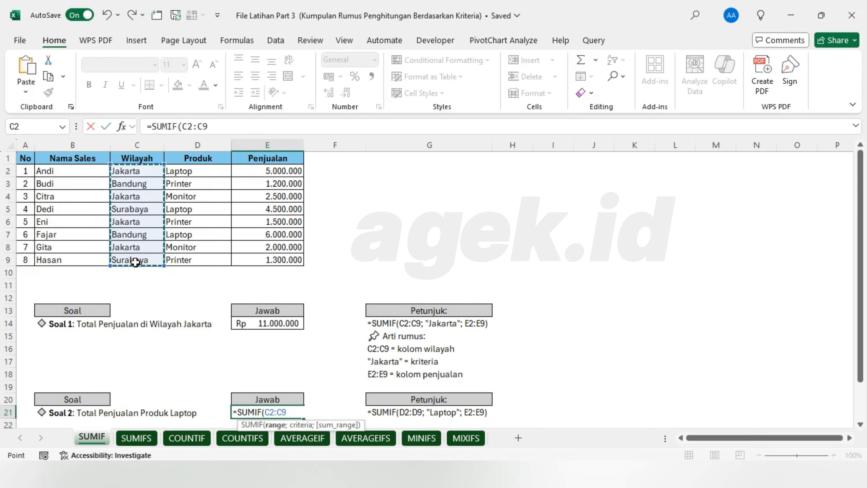
key(F4)
text(;)
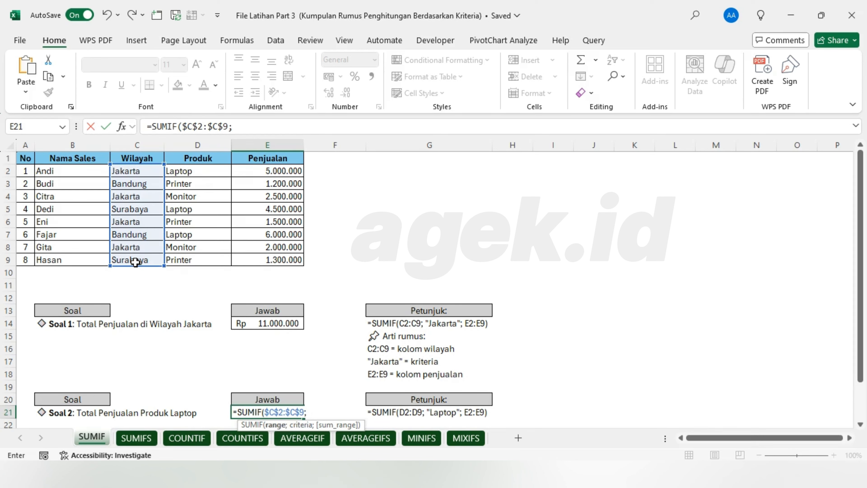
key(Escape)
key(Down)
key(Down)
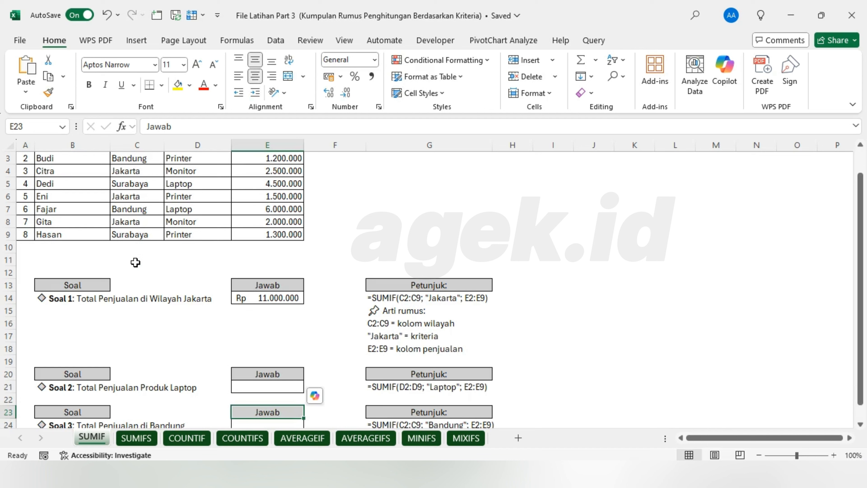
click(169, 311)
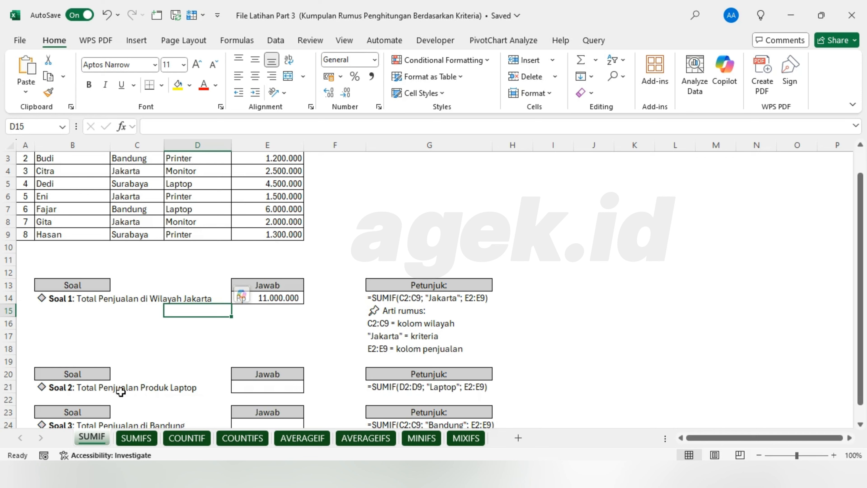
scroll(180, 392, up, 1)
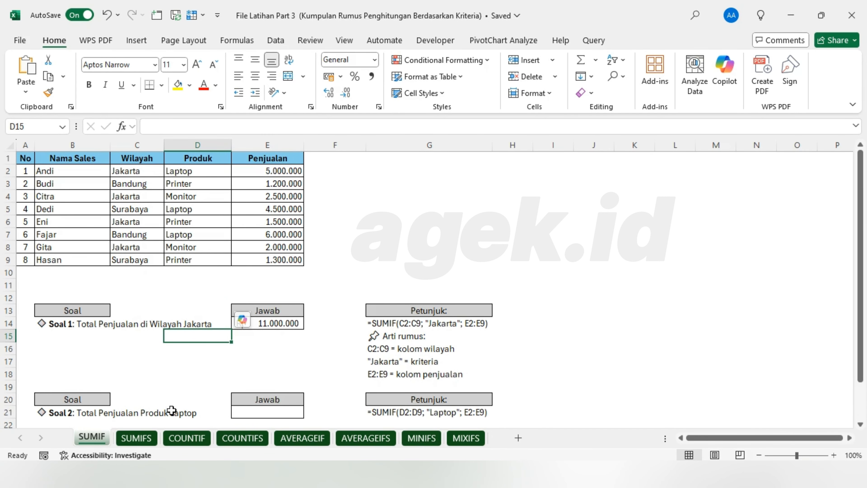
Step: Enter a SUMIF formula in the Soal 2 answer cell E21 with range D2:D9, criterion "Laptop" and sum range E2:E9
click(265, 410)
text(=)
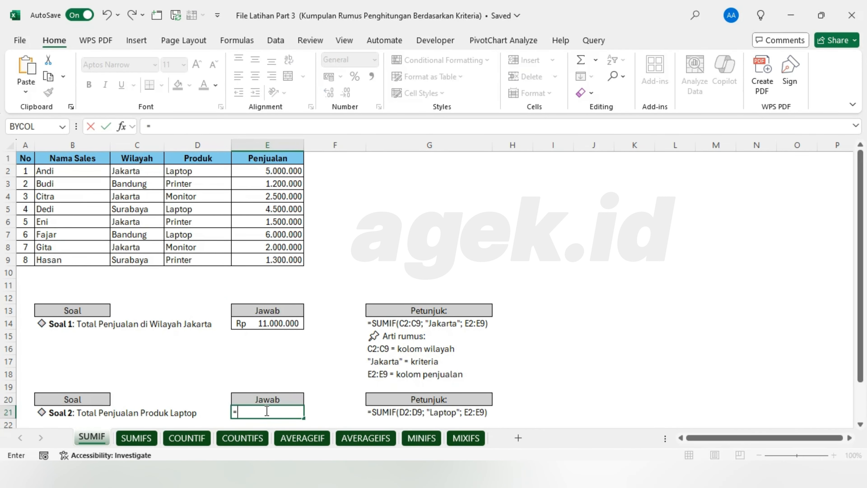
text(SUMI)
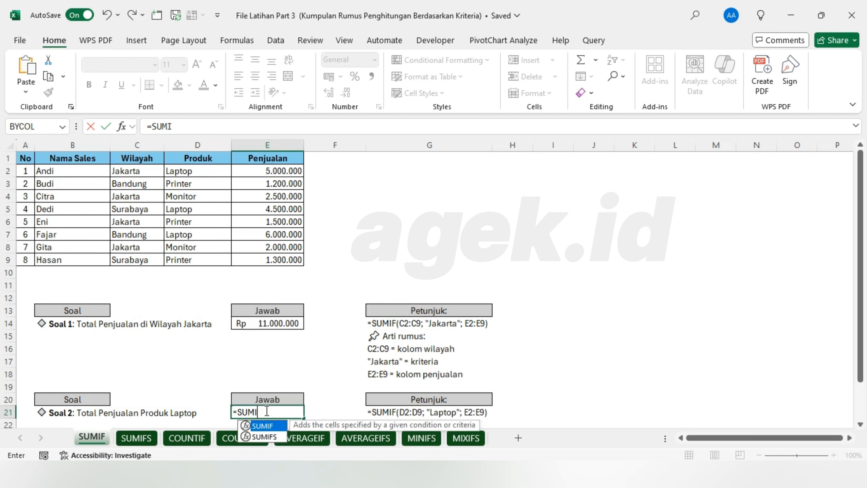
text(F()
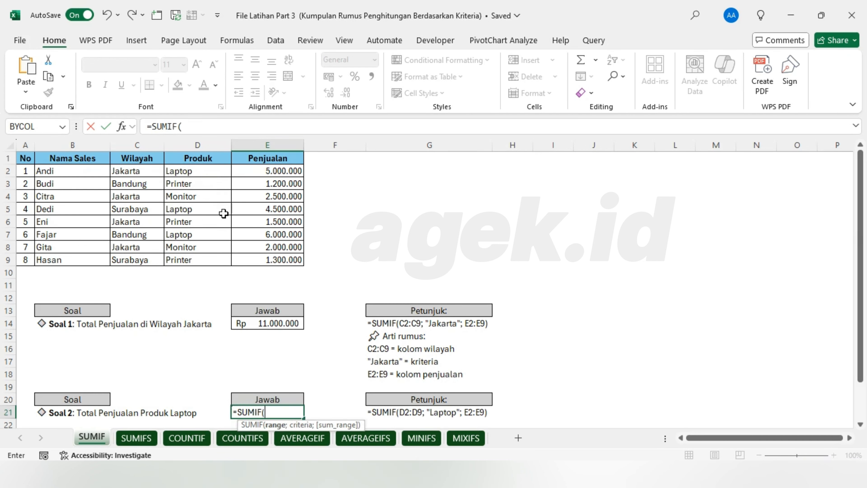
drag(205, 170, 202, 262)
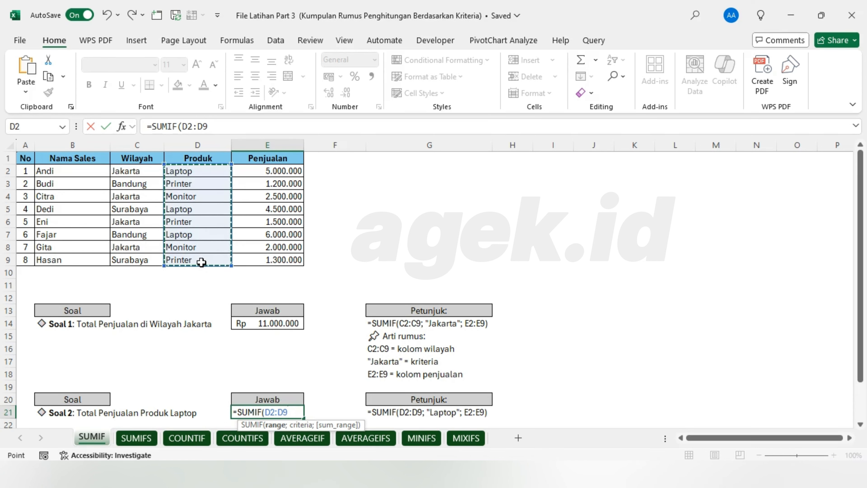
text(;)
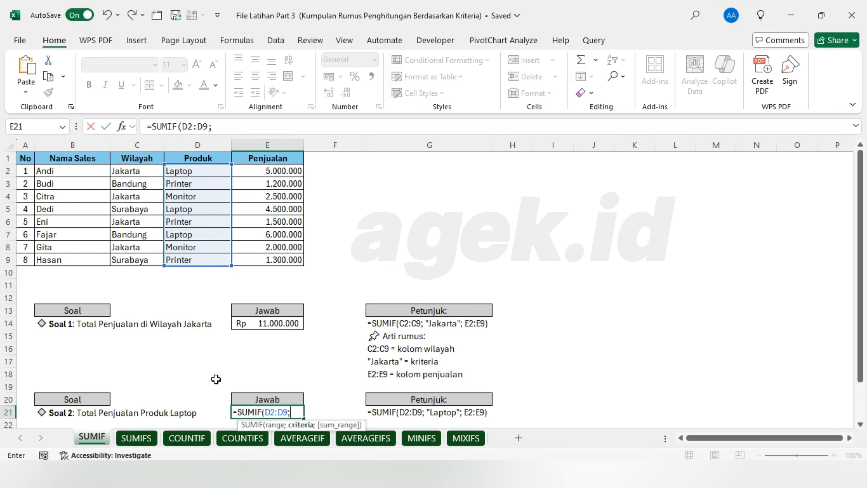
text("LAptop";)
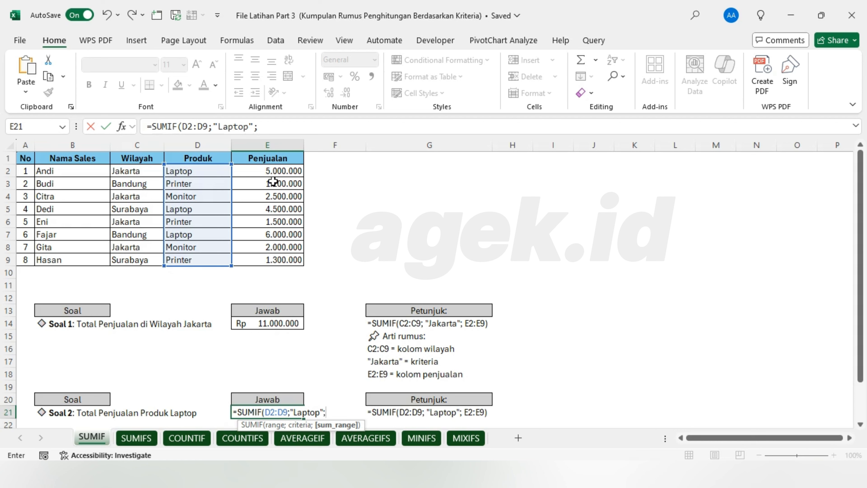
drag(269, 171, 269, 262)
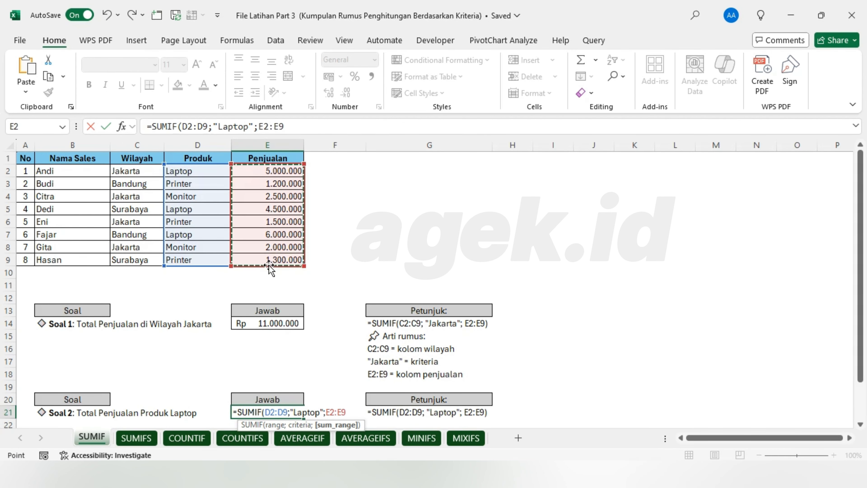
text())
key(Return)
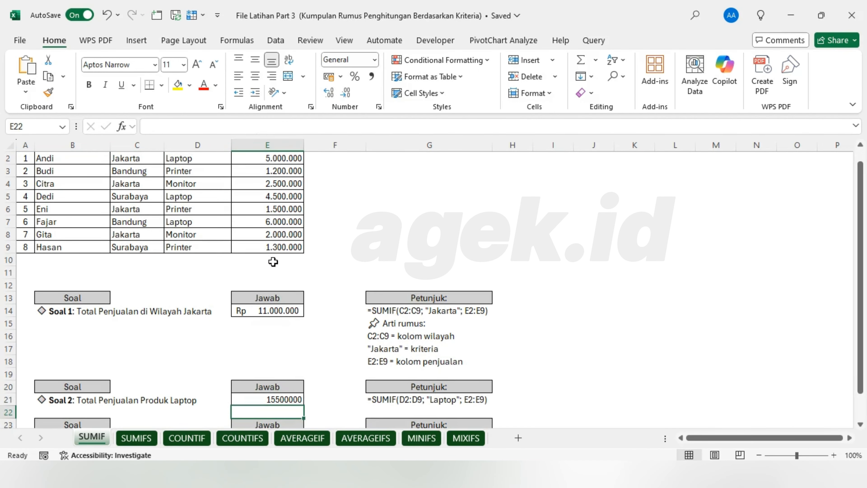
Step: Apply the Accounting number format to the Soal 2 answer in cell E21
click(275, 398)
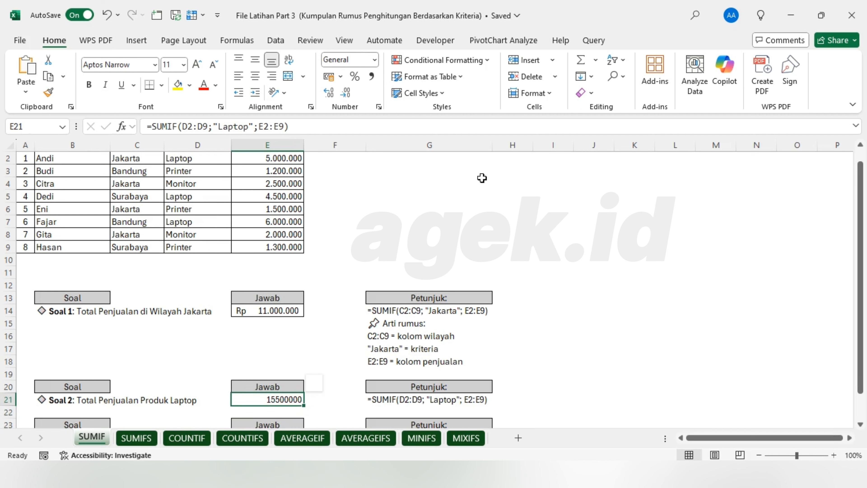
click(374, 60)
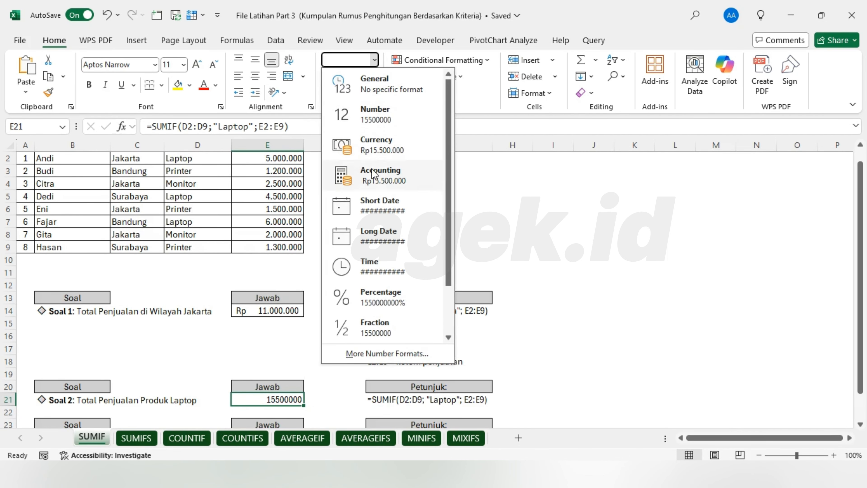
click(368, 174)
click(335, 361)
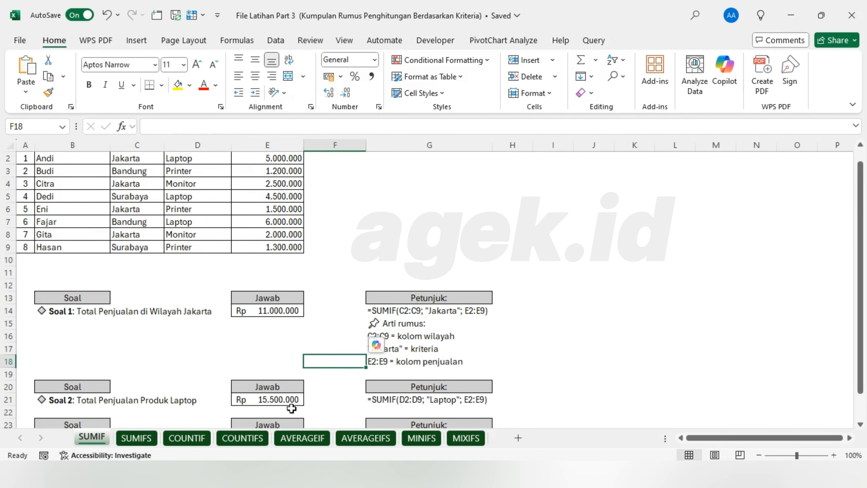
Step: Copy the Soal 1 formula from cell E14 into the Soal 3 answer cell E24
scroll(291, 397, down, 1)
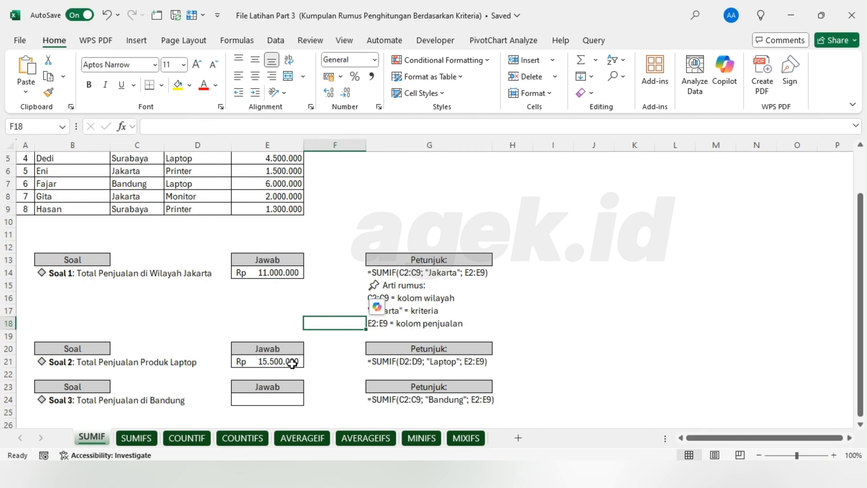
click(258, 398)
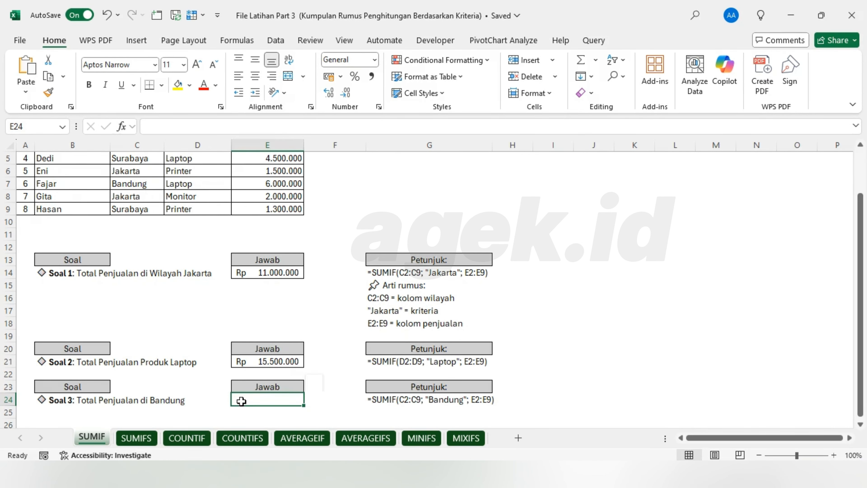
scroll(239, 376, up, 3)
scroll(181, 324, up, 1)
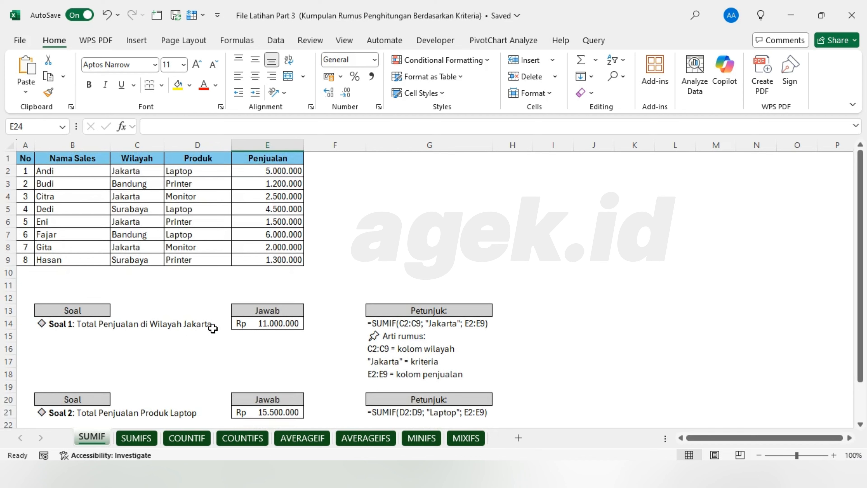
scroll(201, 352, down, 3)
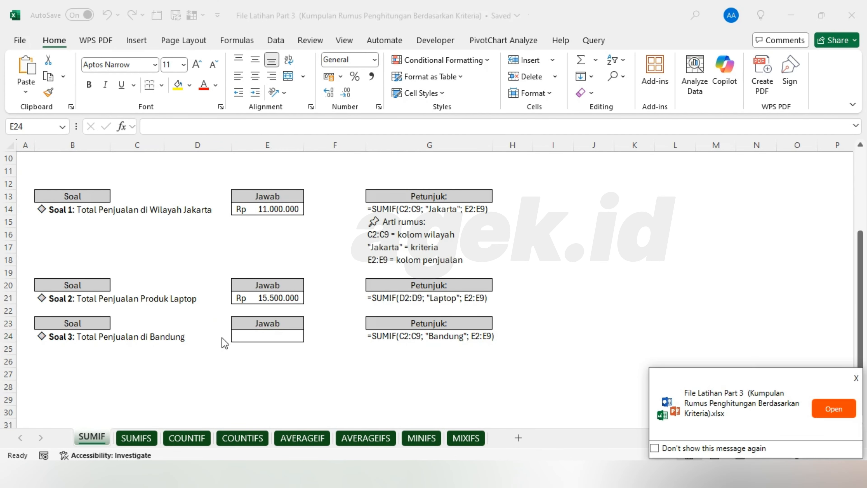
scroll(222, 338, up, 2)
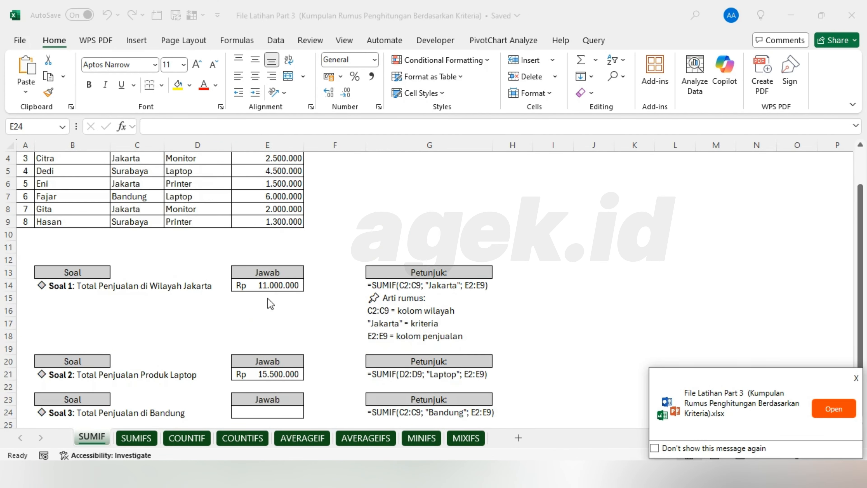
click(268, 285)
key(ctrl+c)
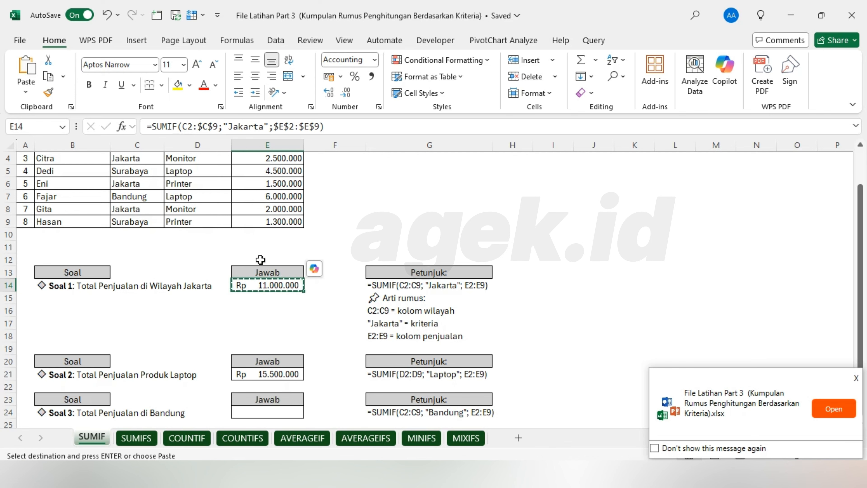
scroll(319, 297, down, 3)
click(263, 299)
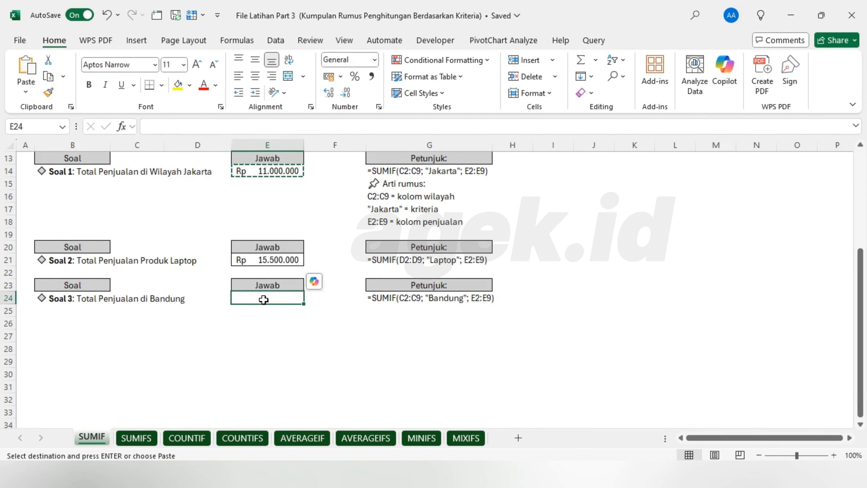
key(ctrl+v)
Step: Replace the criteria range in the Soal 3 formula with the absolute Wilayah range $C$2:$C$9
double_click(282, 299)
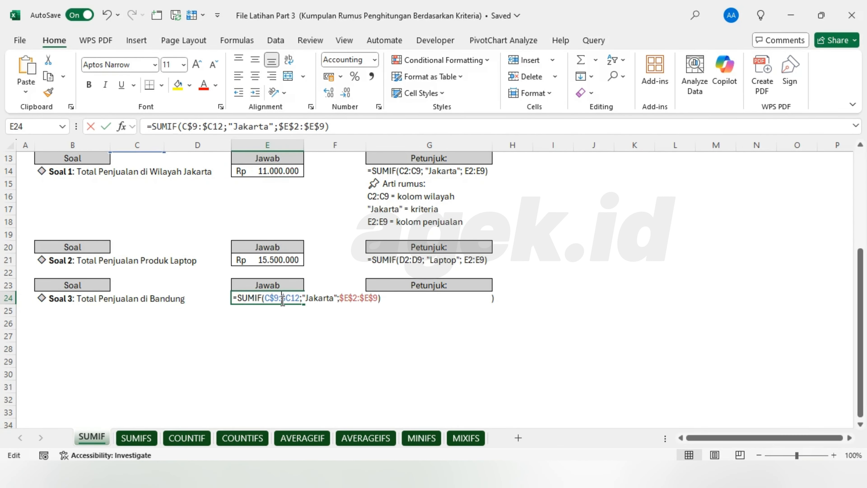
scroll(280, 296, up, 4)
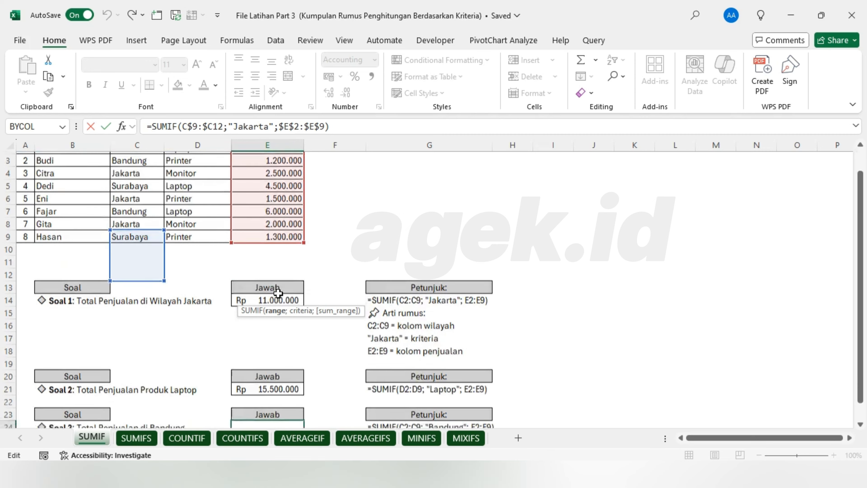
scroll(278, 293, down, 1)
click(282, 373)
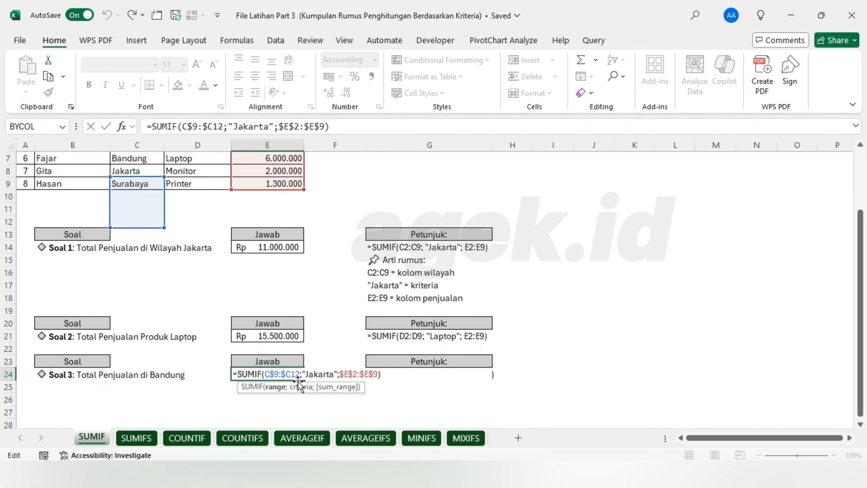
scroll(298, 381, down, 1)
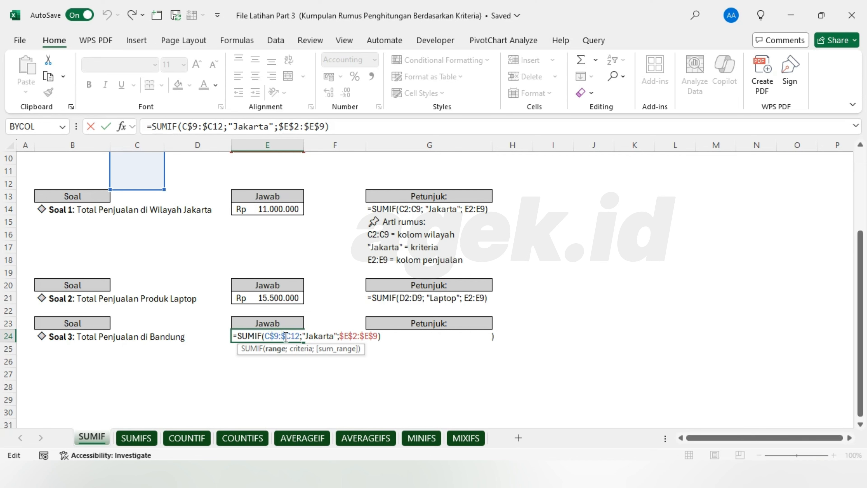
scroll(293, 336, up, 2)
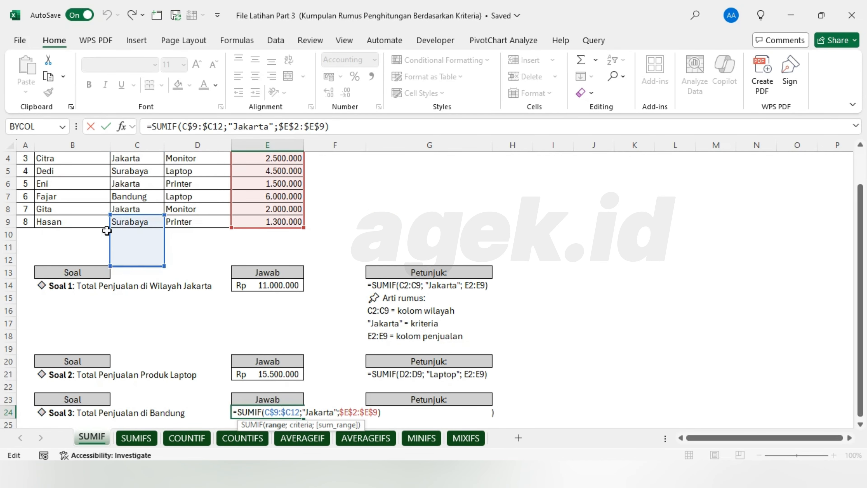
scroll(228, 310, down, 3)
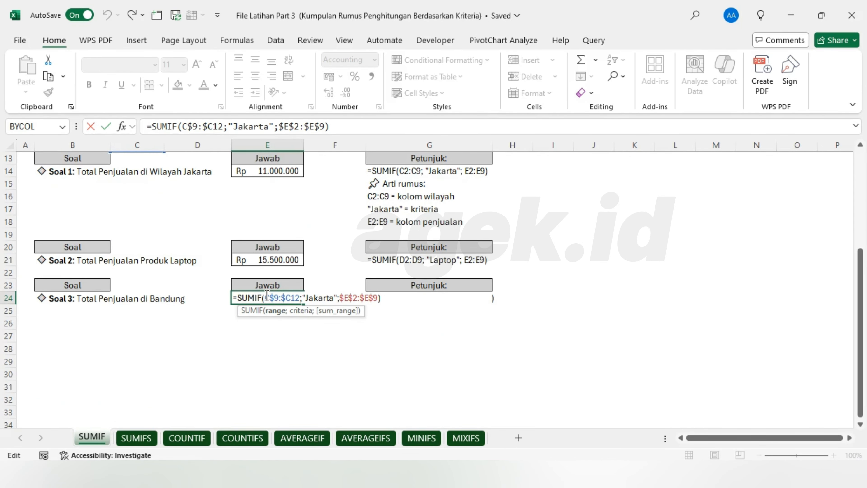
drag(267, 297, 301, 297)
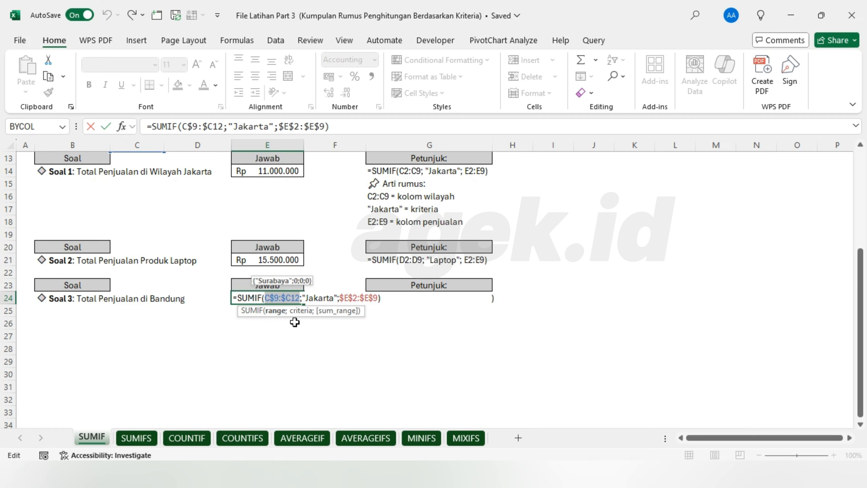
key(BackSpace)
scroll(273, 248, up, 4)
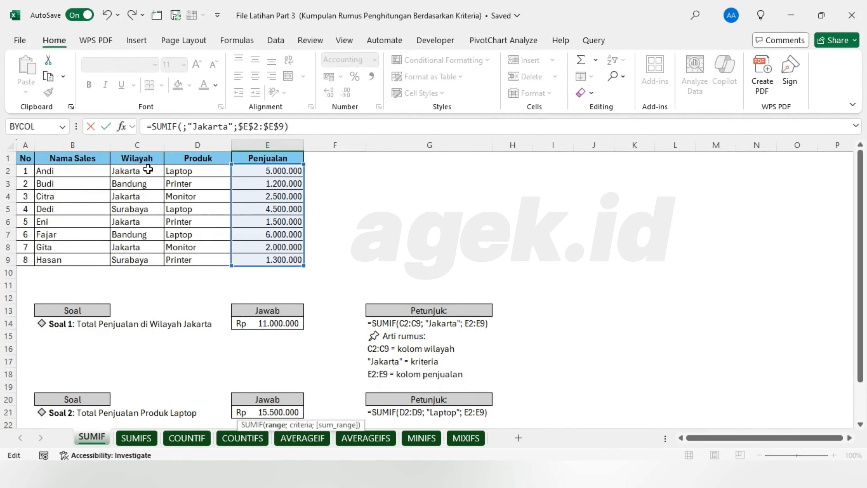
drag(145, 169, 146, 260)
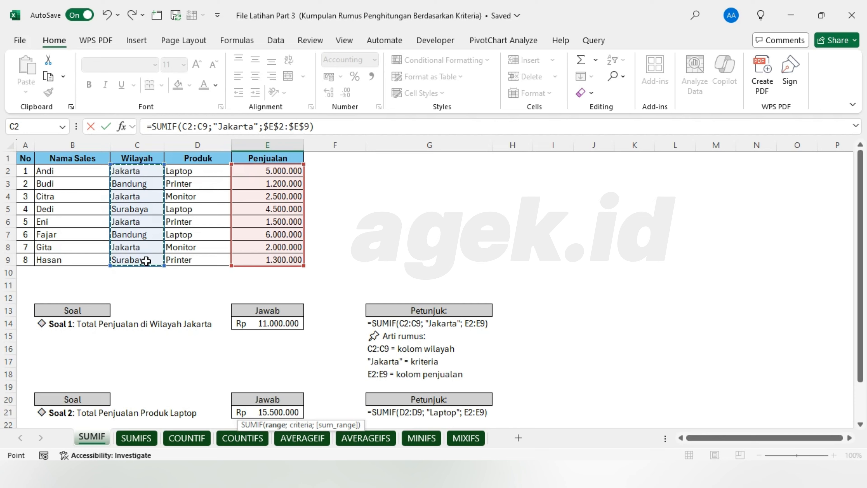
key(F4)
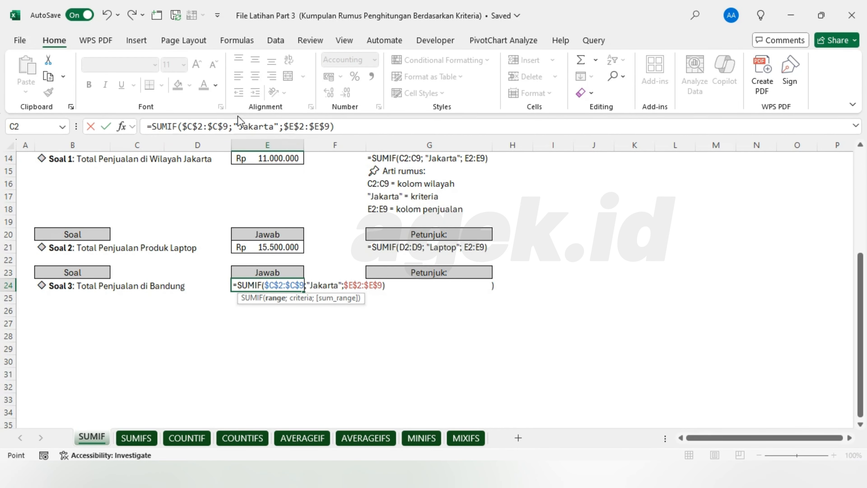
Step: Change the criterion in the Soal 3 formula to "Bandung" and complete the formula
mouse_move(240, 127)
mouse_down()
mouse_move(269, 127)
mouse_move(255, 130)
mouse_up()
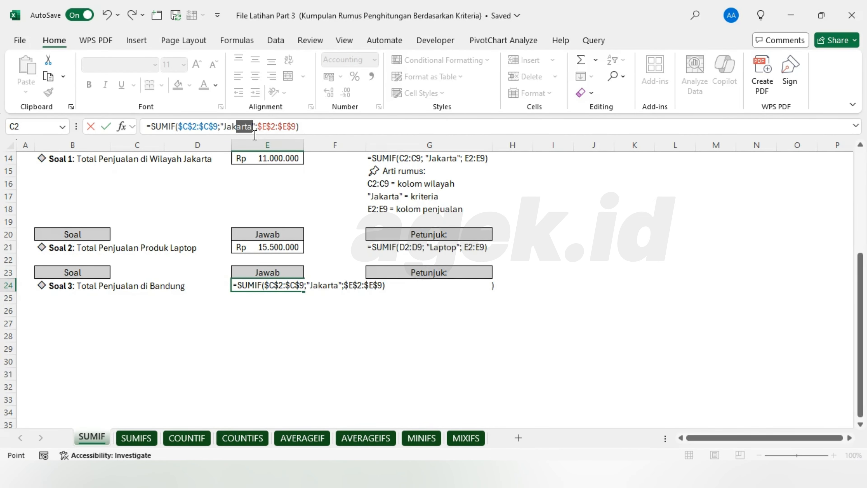
key(BackSpace)
key(BackSpace)
key(BackSpace)
key(BackSpace)
text(ba)
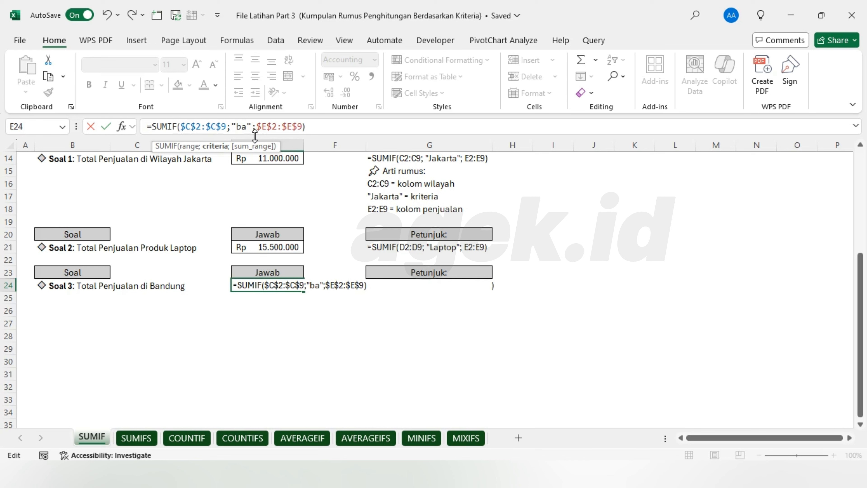
key(BackSpace)
key(BackSpace)
text(Bandun)
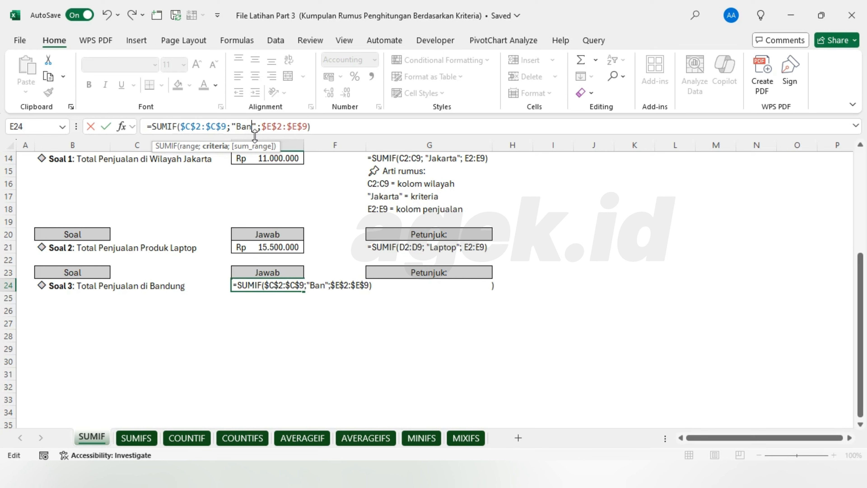
text(g)
key(Return)
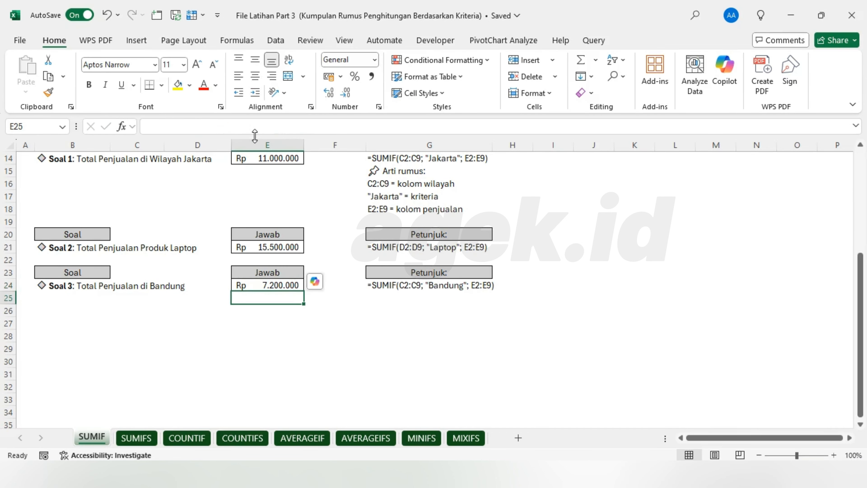
click(305, 348)
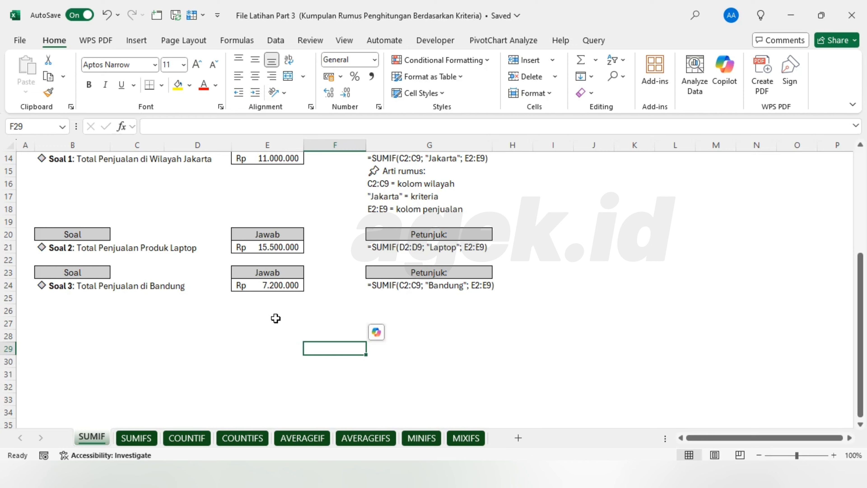
Step: Switch to the SUMIFS exercise sheet
scroll(279, 316, up, 5)
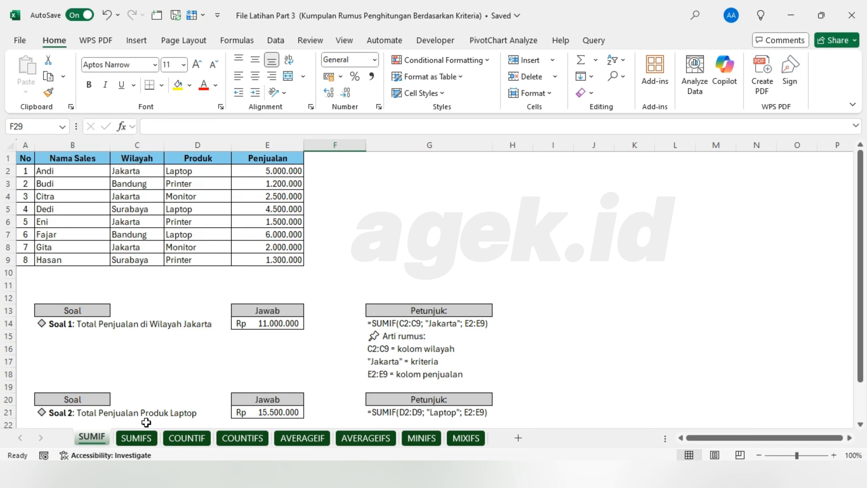
click(138, 438)
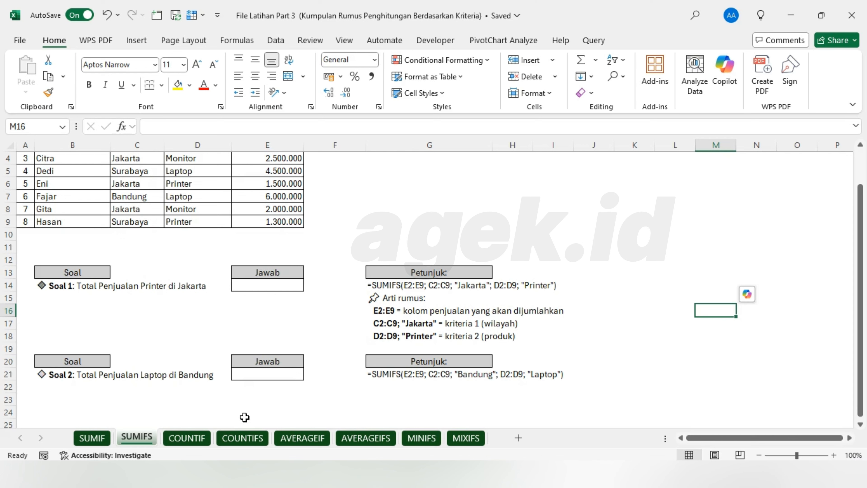
Step: Compare the SUMIFS exercise layout with the completed SUMIF sheet, and return to the Soal 1 question on the SUMIFS sheet
click(275, 334)
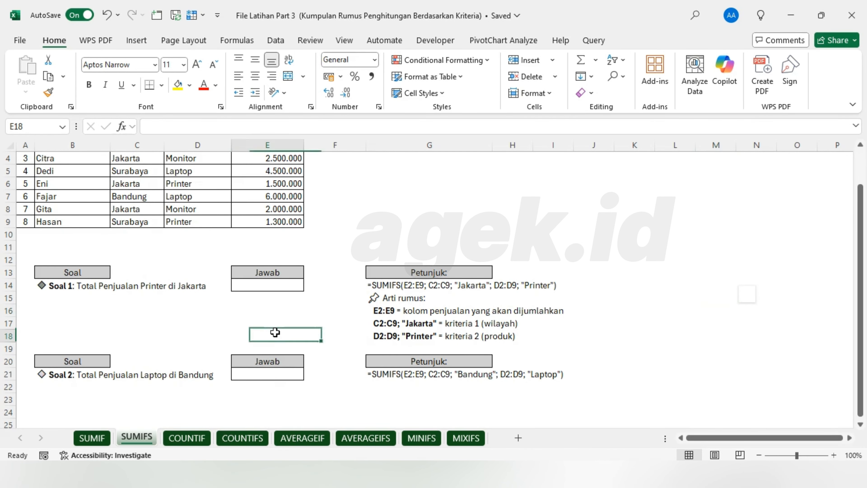
scroll(277, 331, up, 1)
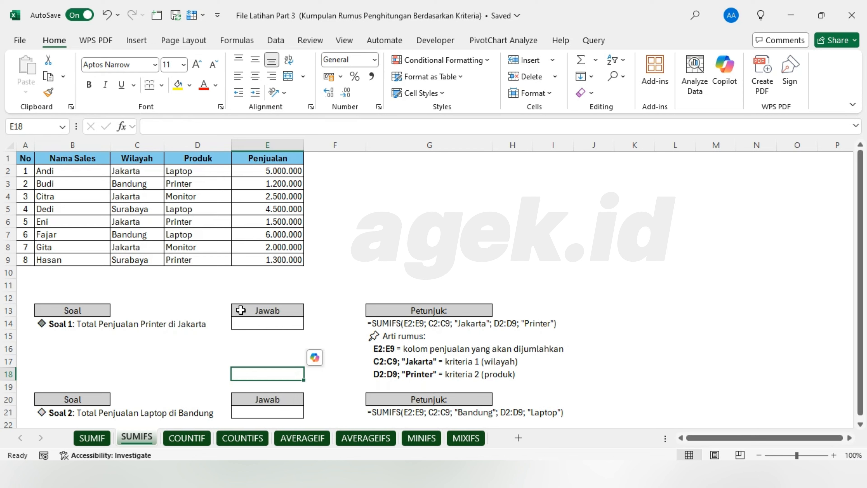
click(93, 440)
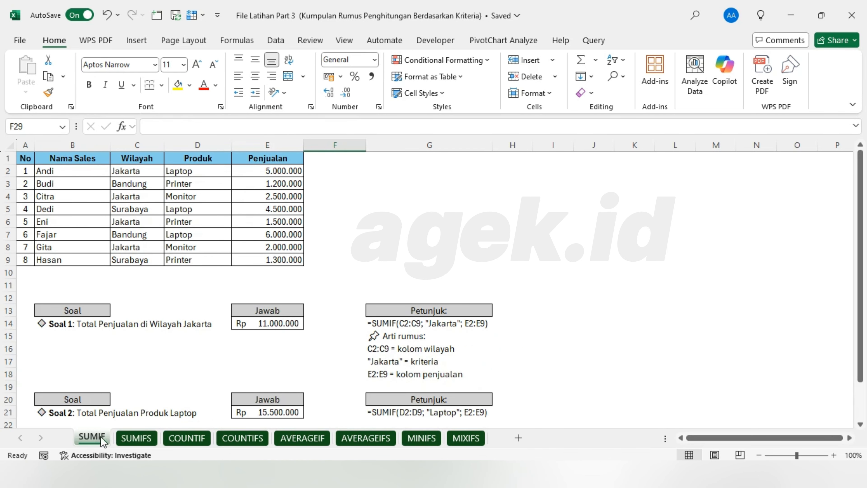
click(130, 438)
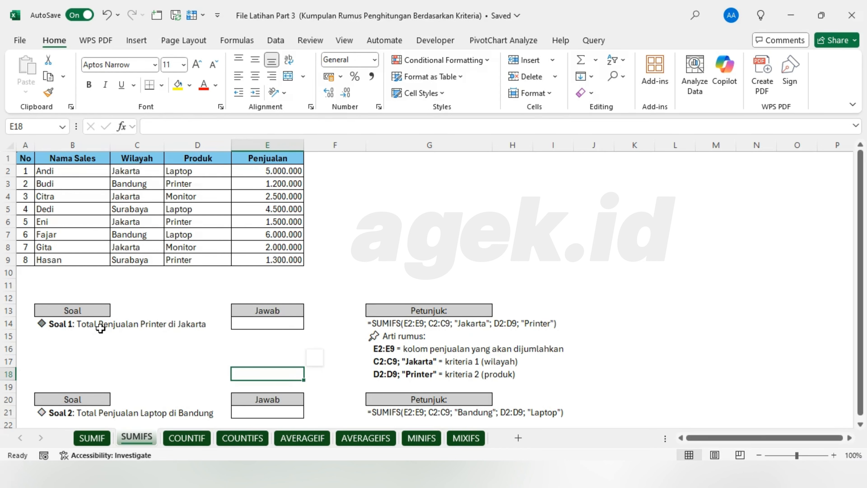
click(93, 327)
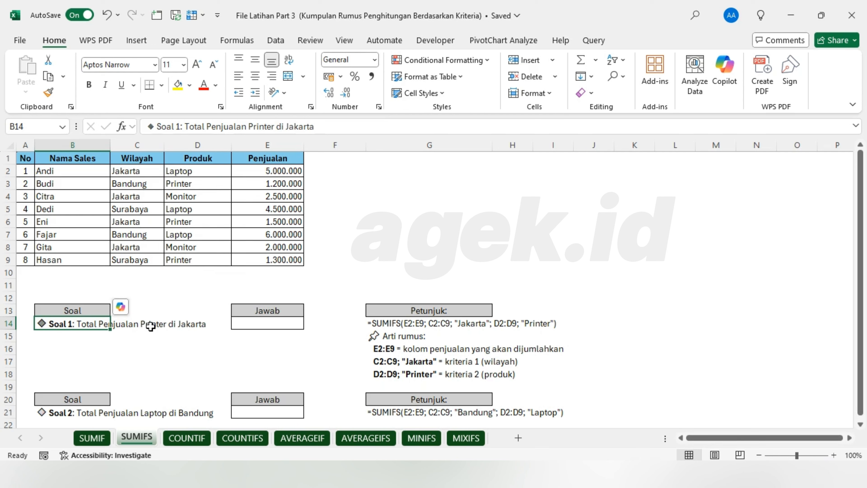
Step: Start a SUMIFS formula in the Soal 1 answer cell E14 with the Penjualan values E2:E9 as the sum range
click(248, 325)
text(=)
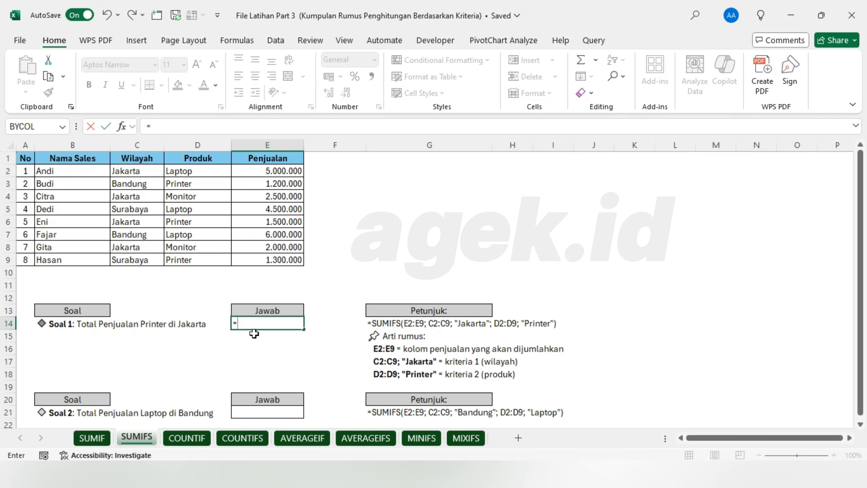
text(SUMI)
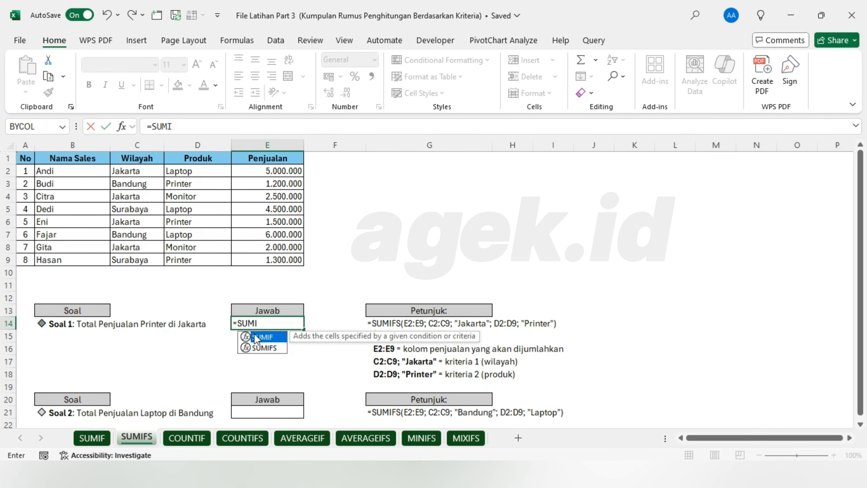
double_click(262, 346)
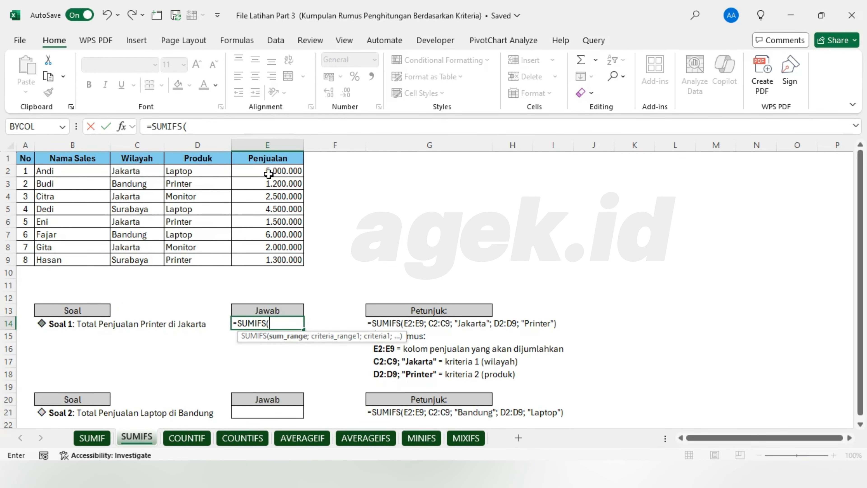
drag(284, 170, 286, 256)
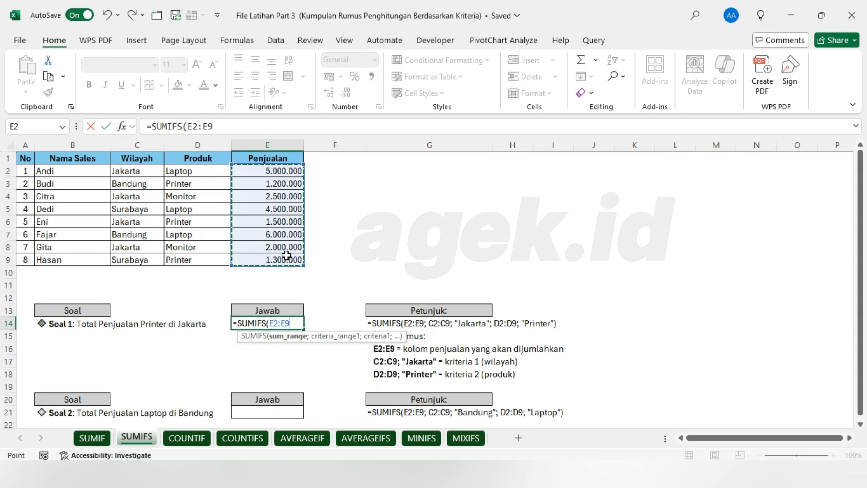
text(;)
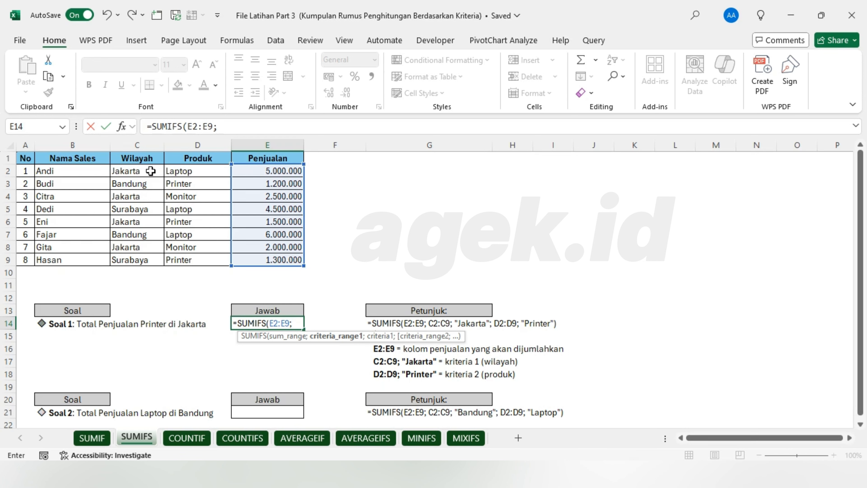
Step: Add the Wilayah range C2:C9 with the criterion "Jakarta" as the formula's first condition
drag(150, 171, 141, 259)
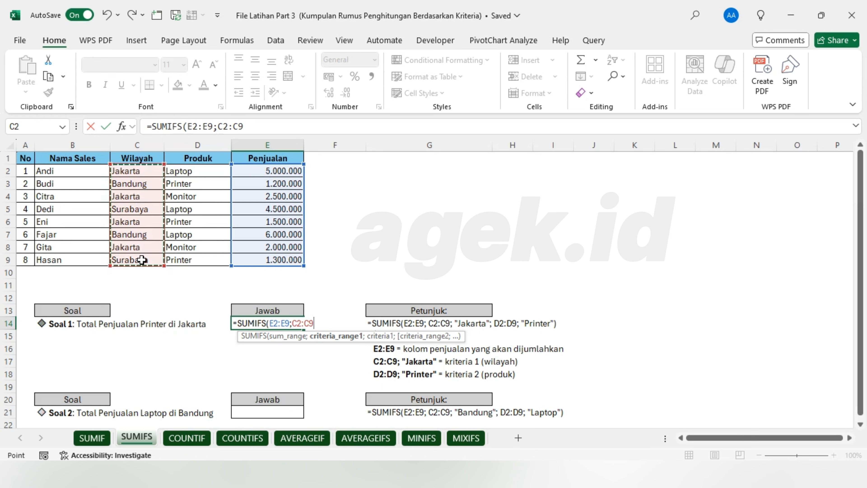
text(;)
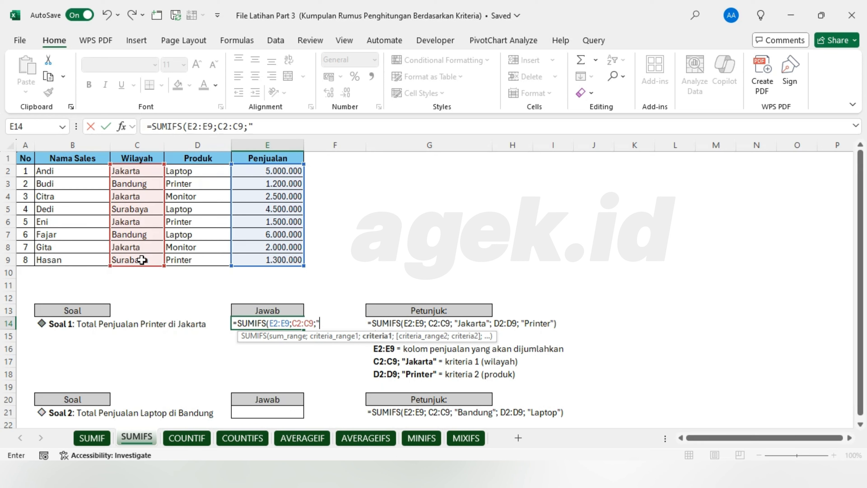
text(Jakarta";)
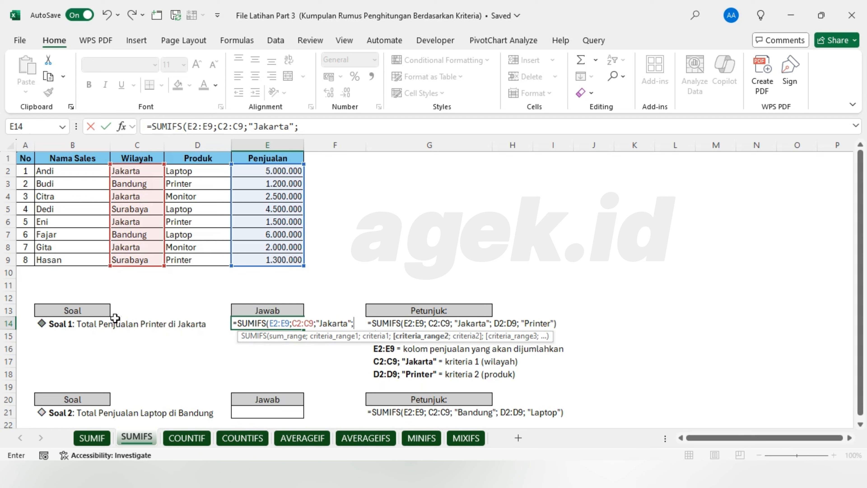
Step: Add the Produk range as the second criteria range, using the absolute reference $D$2:$D$9
drag(205, 170, 195, 261)
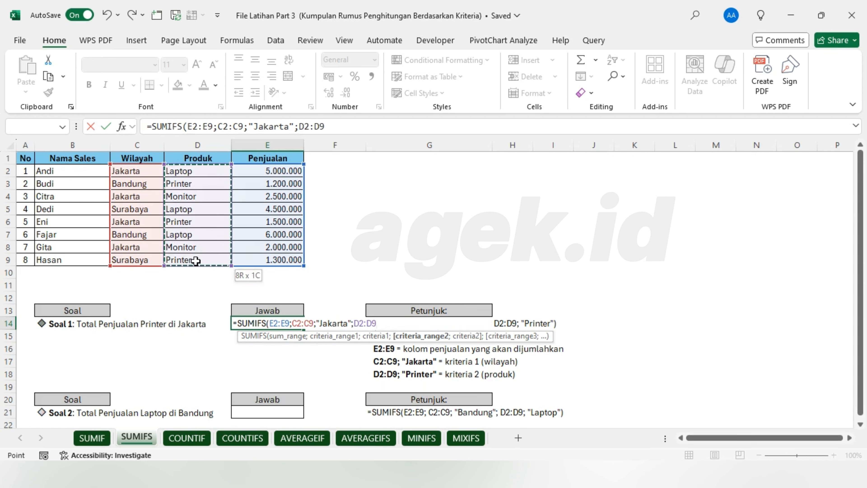
key(F4)
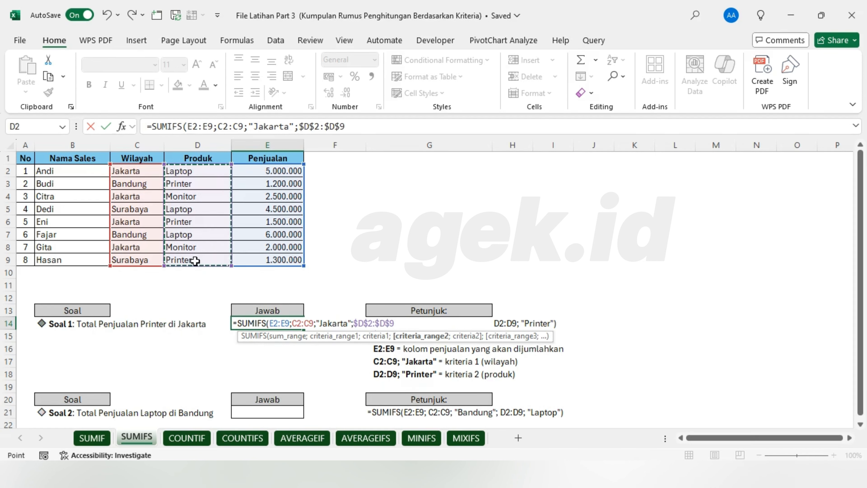
text(;)
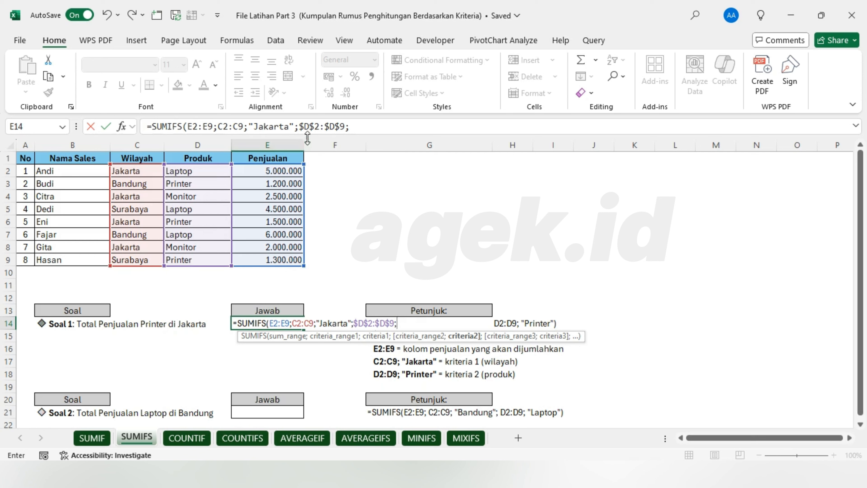
Step: Make the sum range and first criteria range in the Soal 1 formula absolute, as $E$2:$E$9 and $C$2:$C$9
click(317, 127)
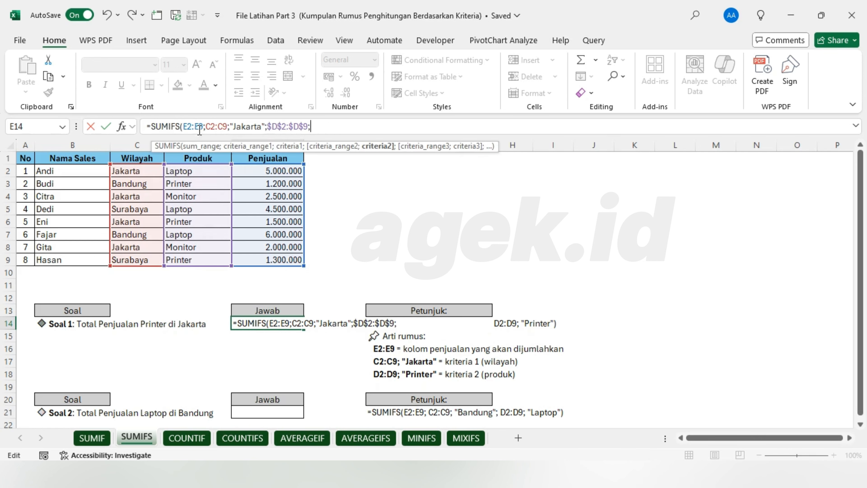
drag(205, 124, 185, 130)
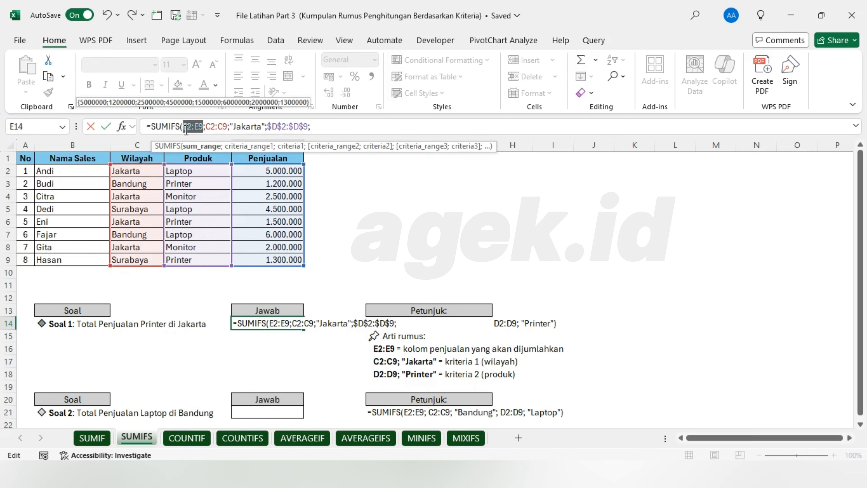
key(F4)
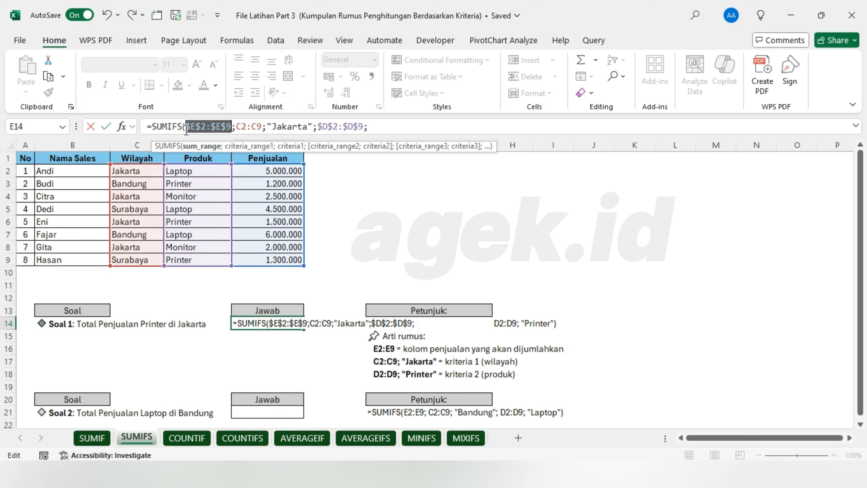
drag(237, 127, 259, 126)
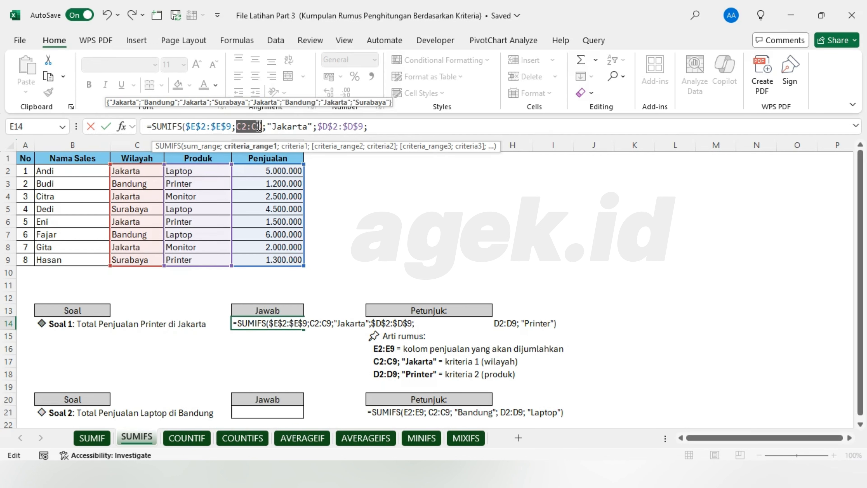
key(F4)
Step: Enter "Printer" as the second criterion at the end of the Soal 1 formula and complete it
click(387, 129)
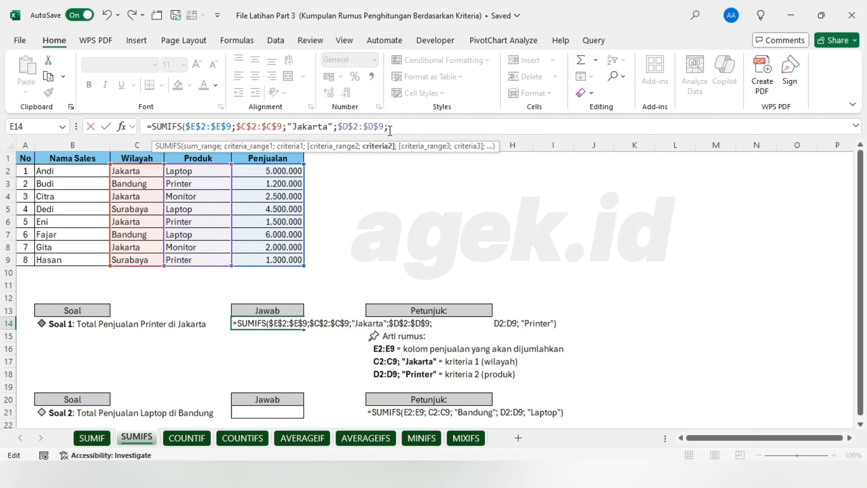
text(Printer)
text())
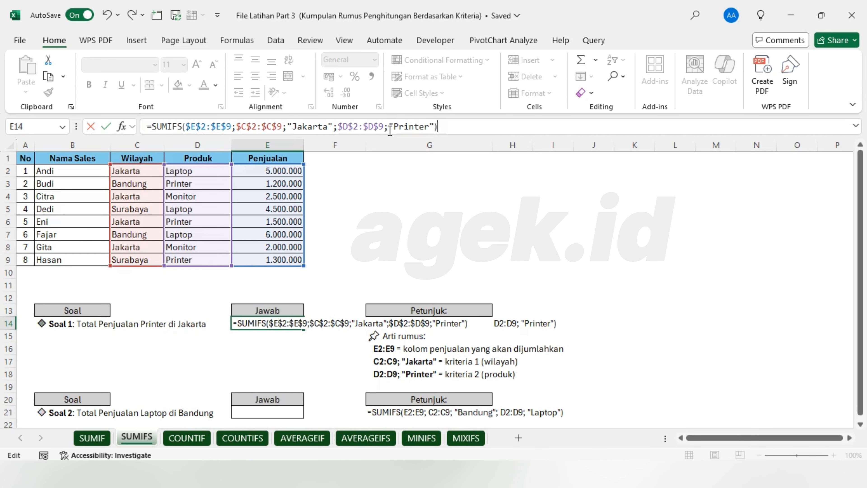
key(Return)
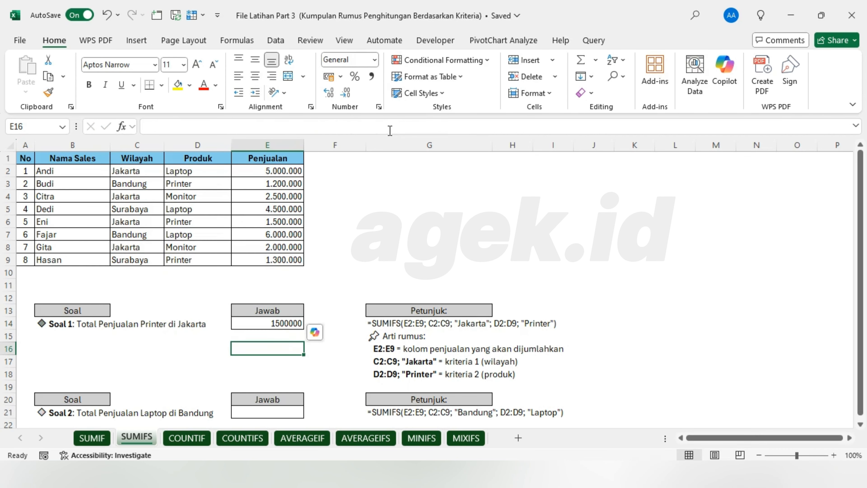
Step: Format the Soal 1 answer in cell E14 with the Accounting number format
click(275, 324)
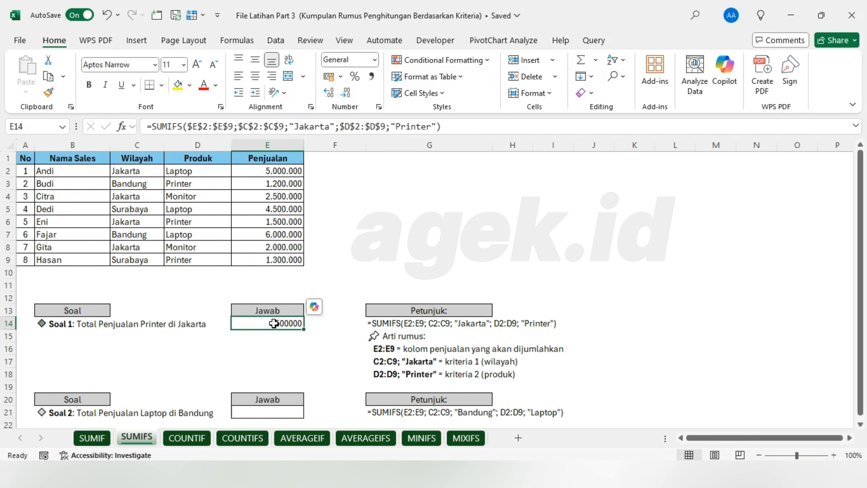
click(375, 61)
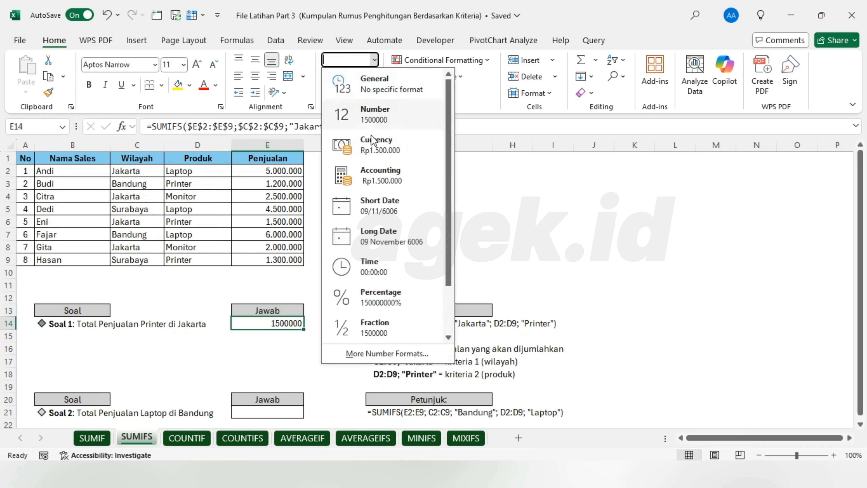
click(375, 174)
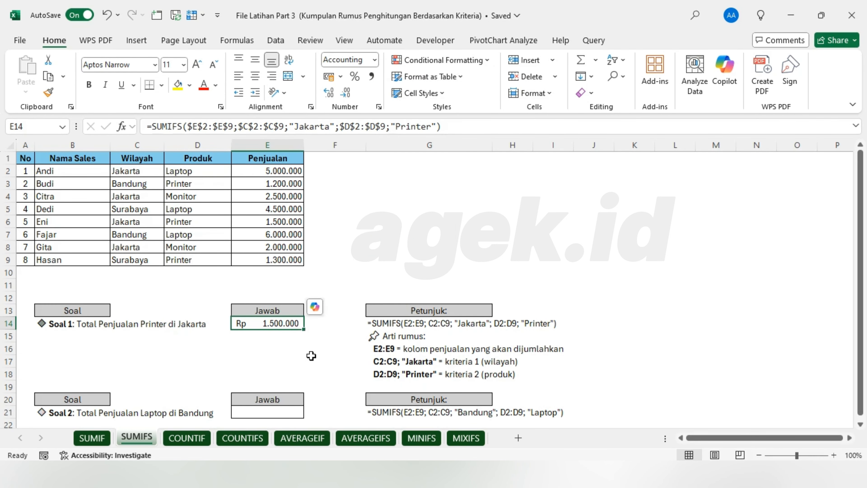
Step: Copy the Soal 1 SUMIFS formula text from cell E14 into the Soal 2 answer cell E21
scroll(312, 357, down, 2)
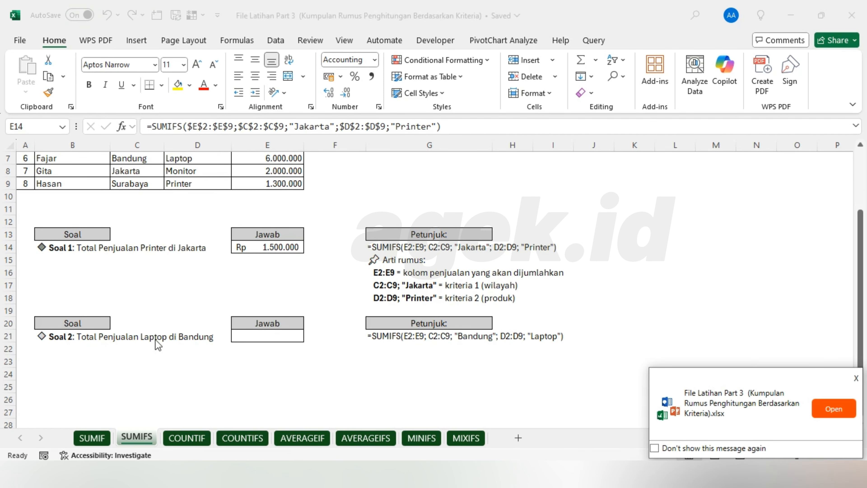
click(281, 248)
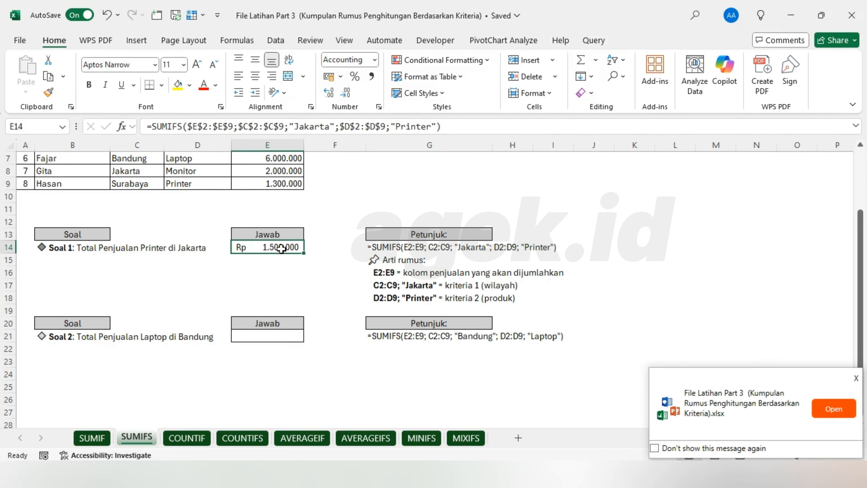
double_click(294, 127)
triple_click(294, 127)
key(ctrl+c)
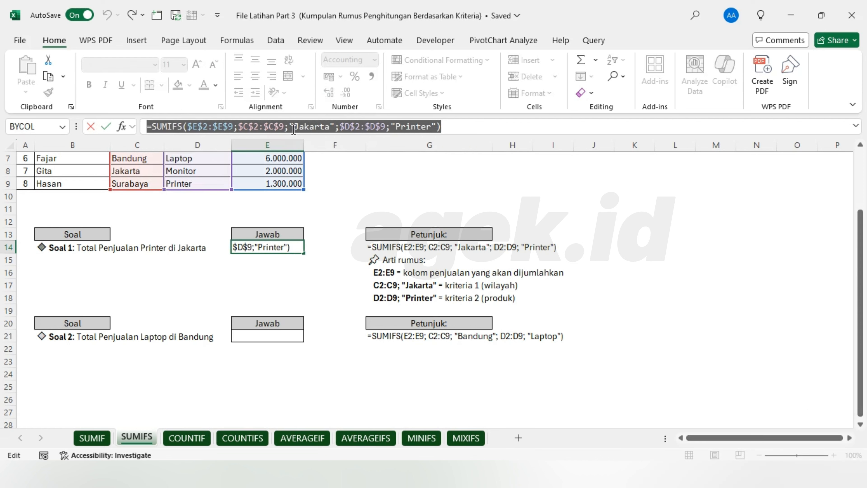
key(Return)
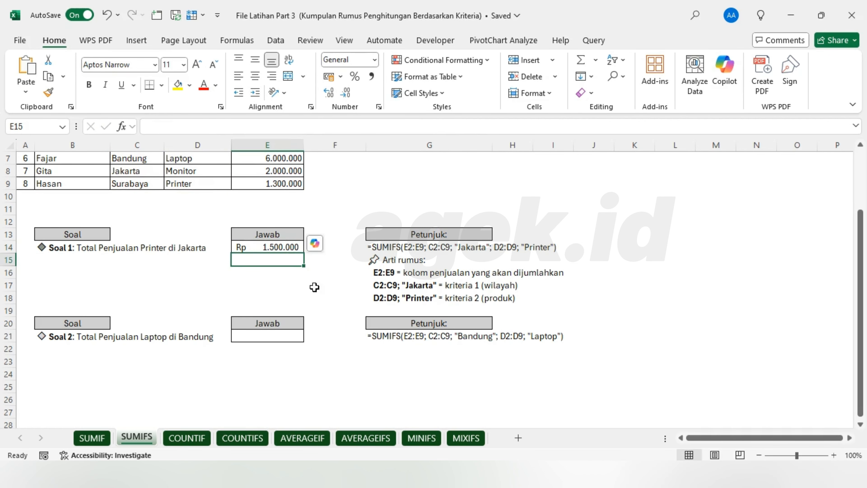
click(267, 334)
key(ctrl+v)
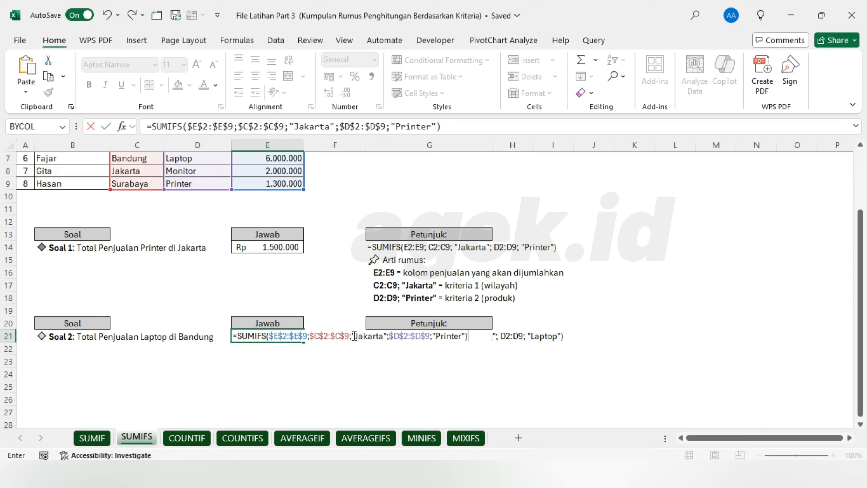
Step: Change the criteria in the Soal 2 SUMIFS formula to "Bandung" and "Laptop" and complete it
drag(355, 336, 380, 338)
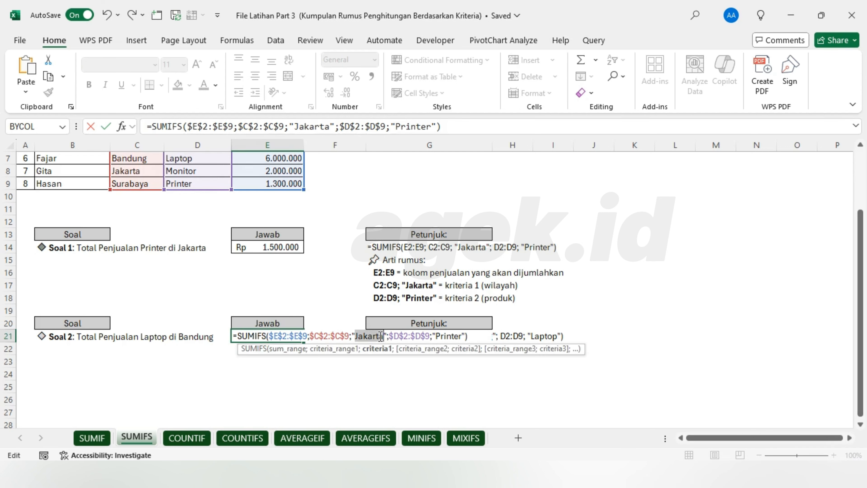
key(BackSpace)
text(Bandung)
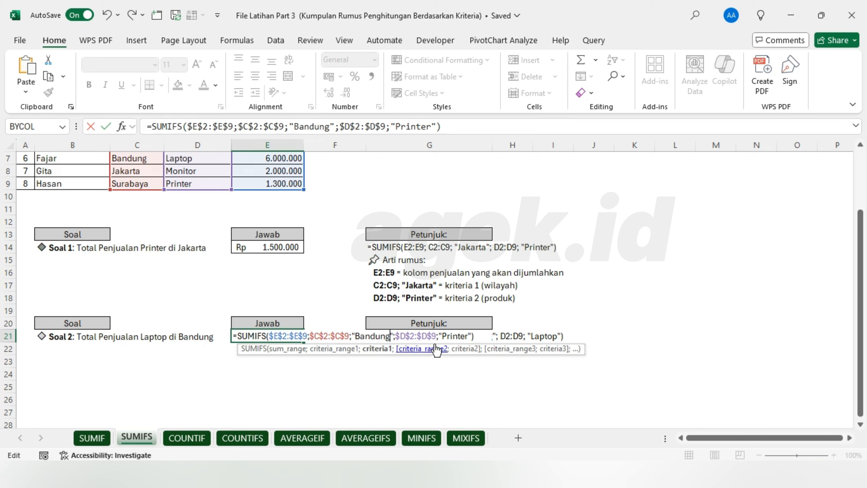
drag(443, 337, 458, 336)
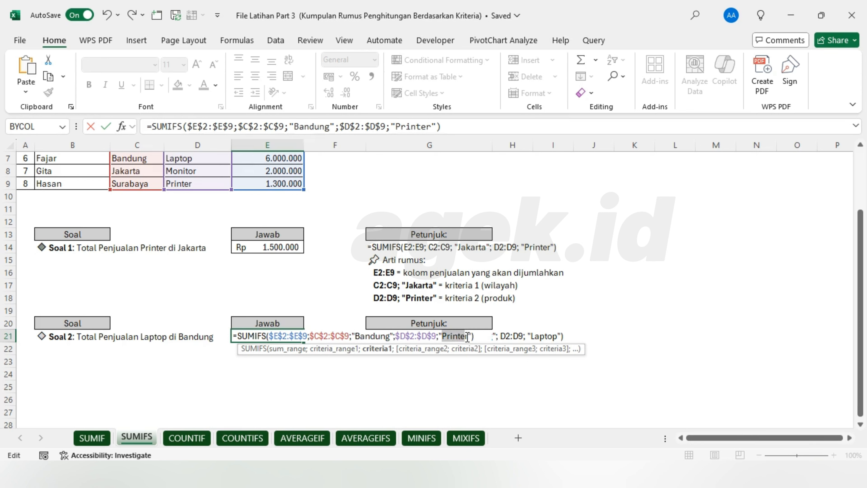
key(BackSpace)
text(Lap)
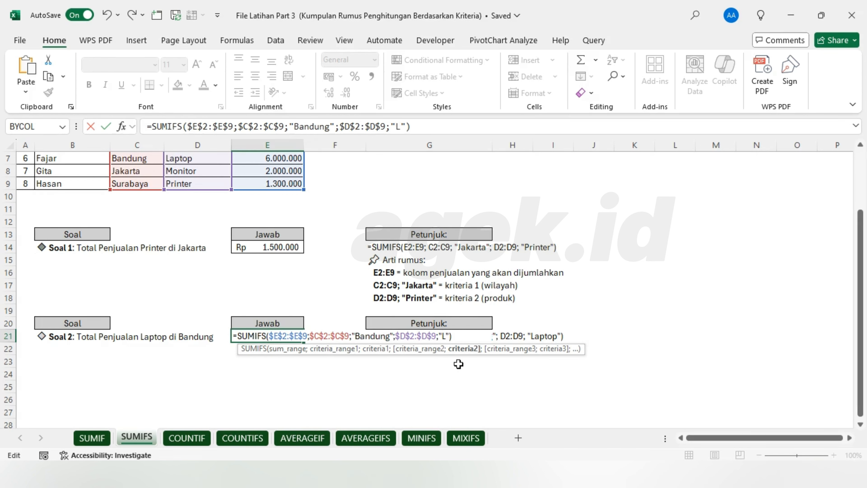
text(top)
key(Return)
Step: Format the Soal 2 answer in cell E21 with the Accounting number format
click(279, 336)
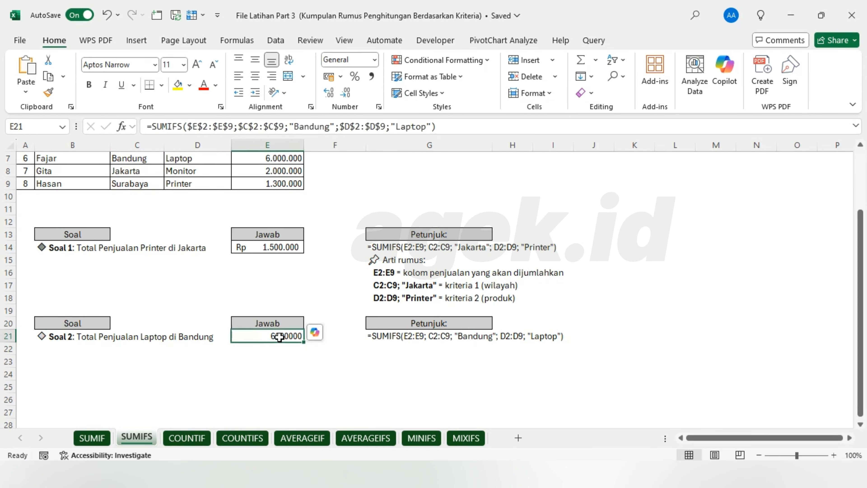
click(375, 59)
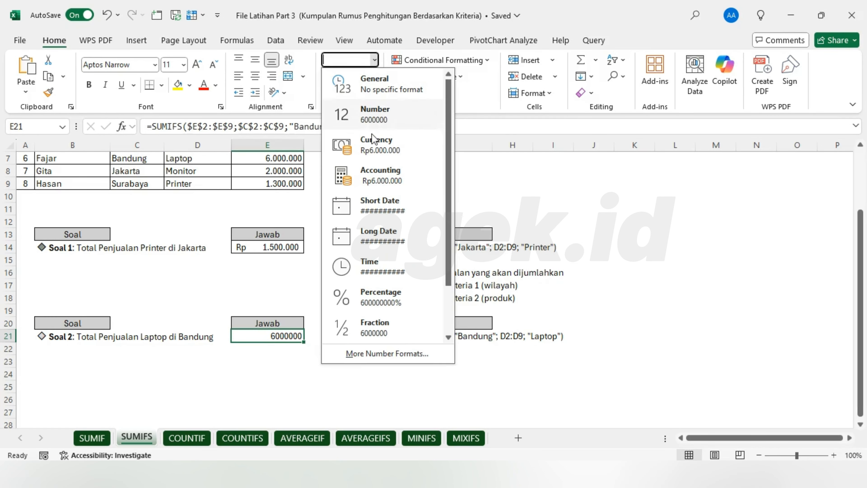
click(369, 171)
click(338, 346)
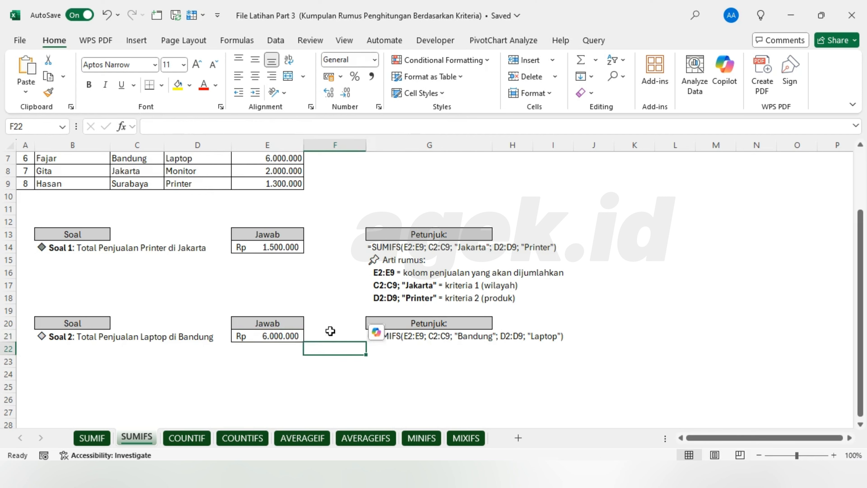
scroll(215, 338, up, 2)
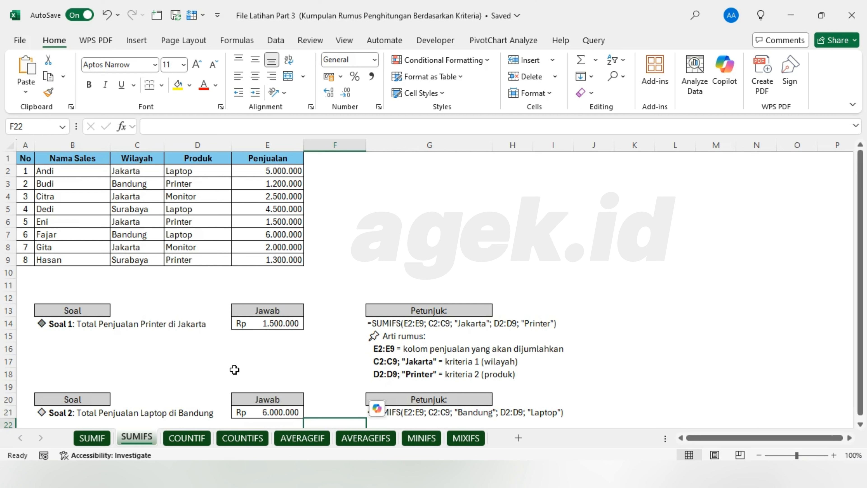
Step: Switch to the COUNTIF sheet and look over its sales table and questions
click(199, 444)
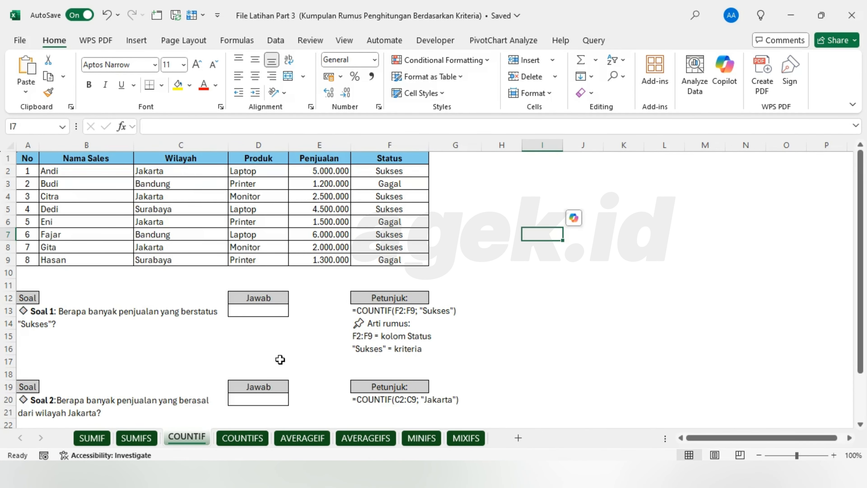
click(542, 195)
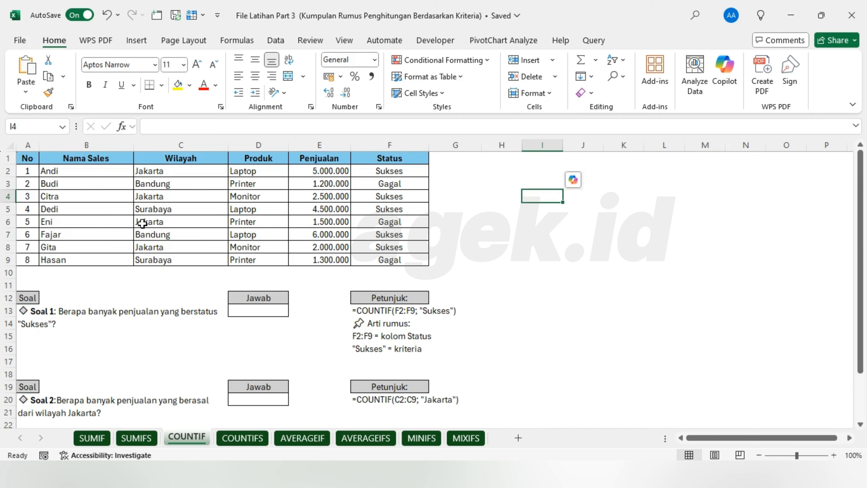
drag(25, 160, 416, 261)
click(226, 345)
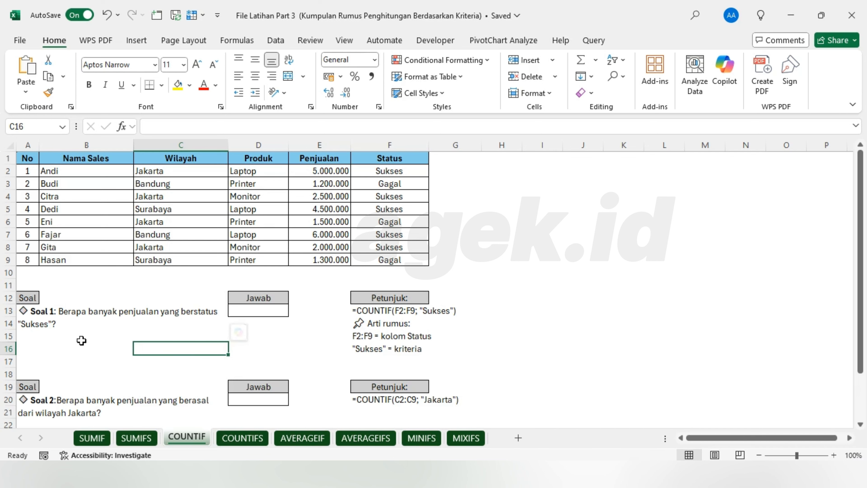
click(240, 334)
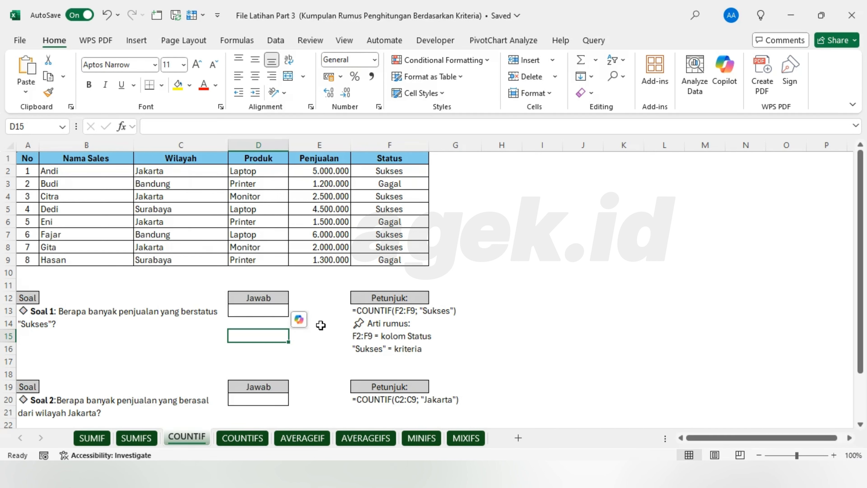
Step: Start a COUNTIF formula in the Soal 1 answer cell D13 with the Status range F2:F9
click(264, 311)
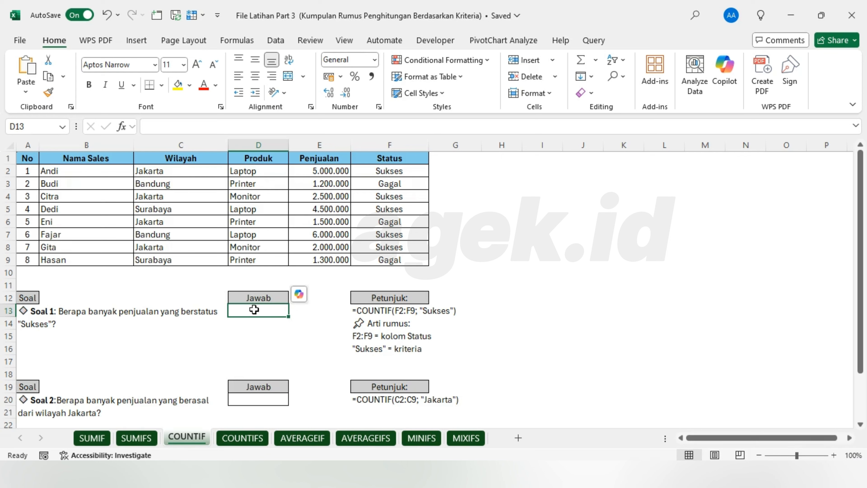
text(=COU)
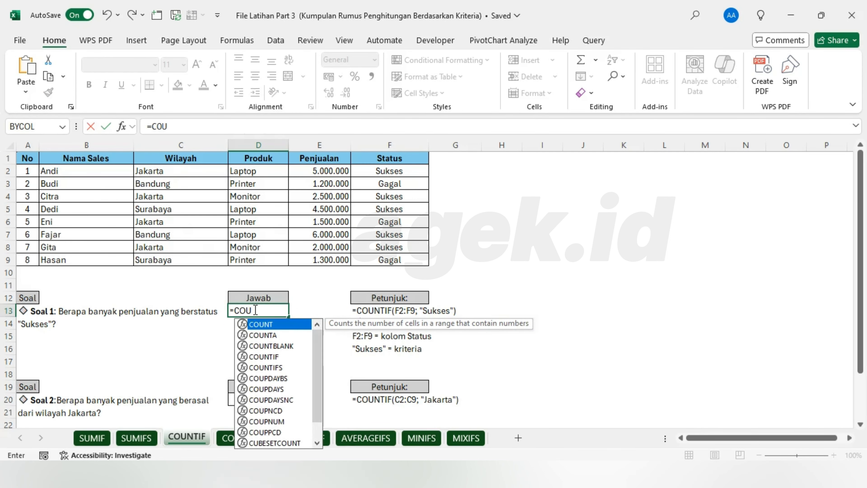
text(NTIF)
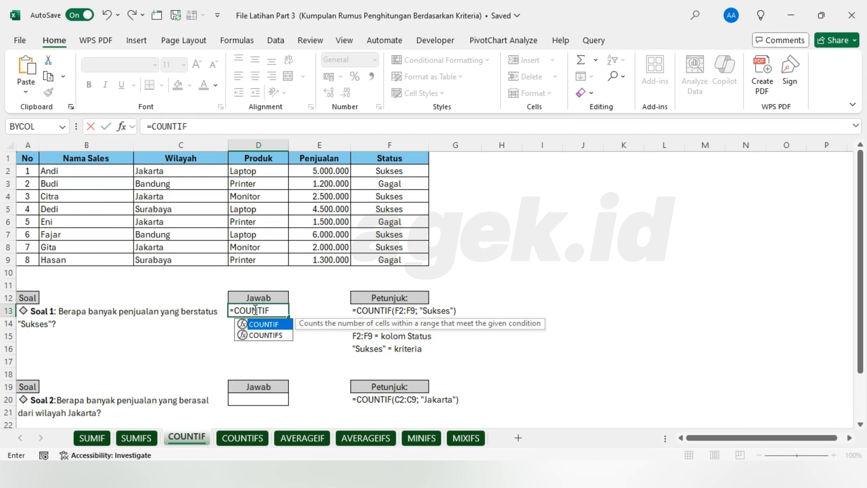
text(()
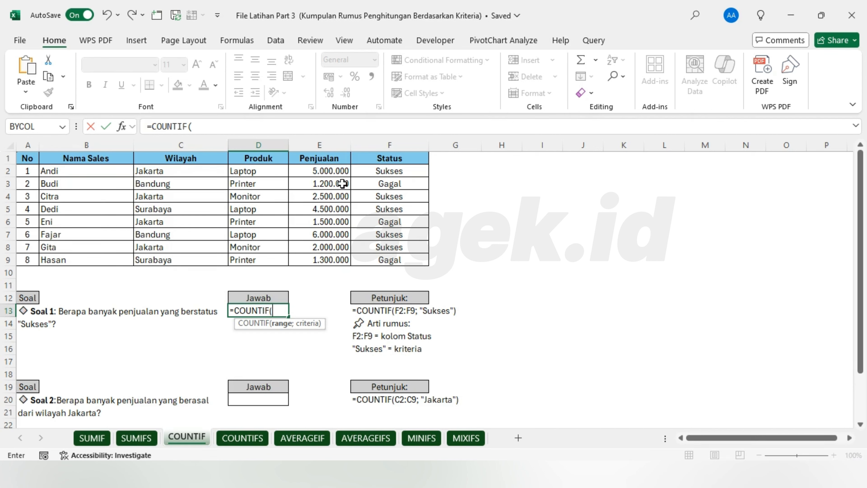
drag(379, 170, 387, 261)
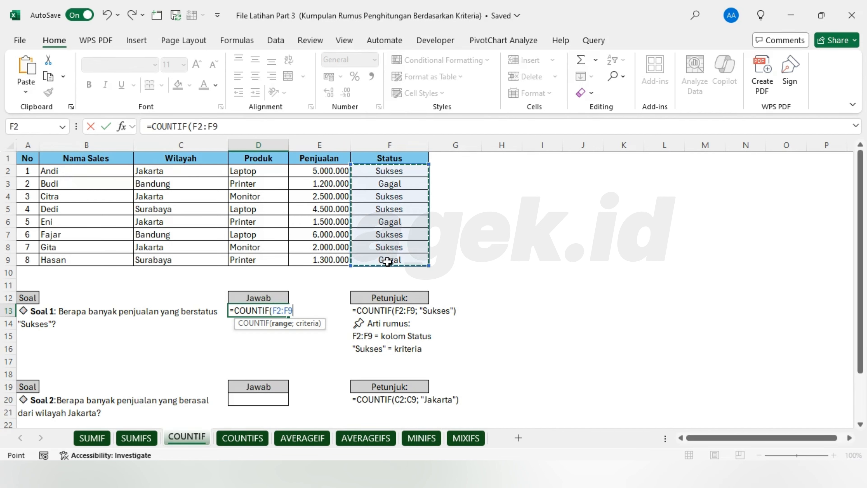
Step: Enter "Sukses" as the criterion of the Soal 1 COUNTIF formula, complete it and check the answer
text(;"Sukse)
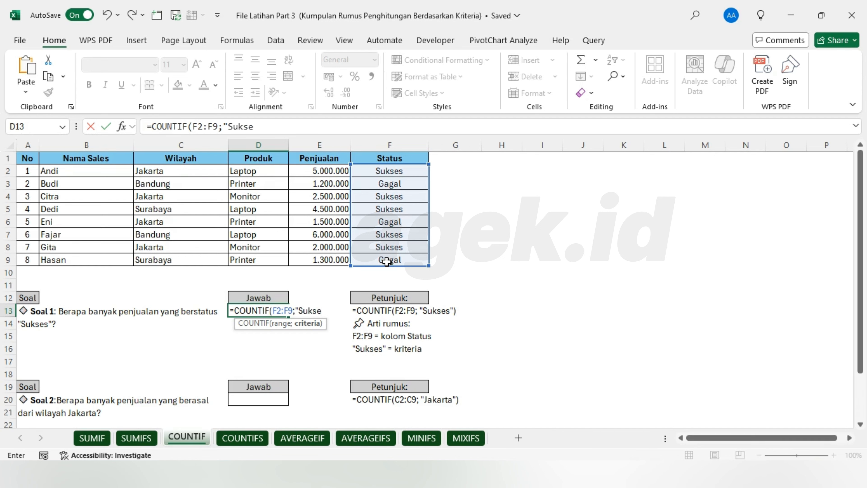
text())
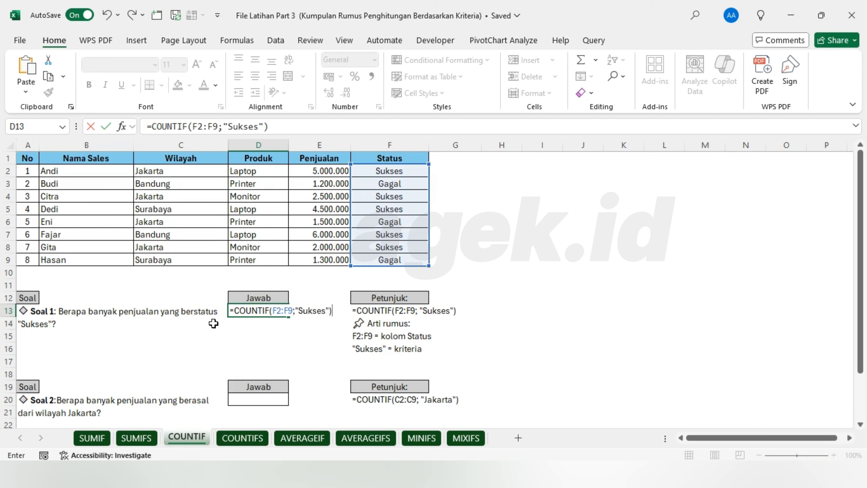
key(Return)
key(Return)
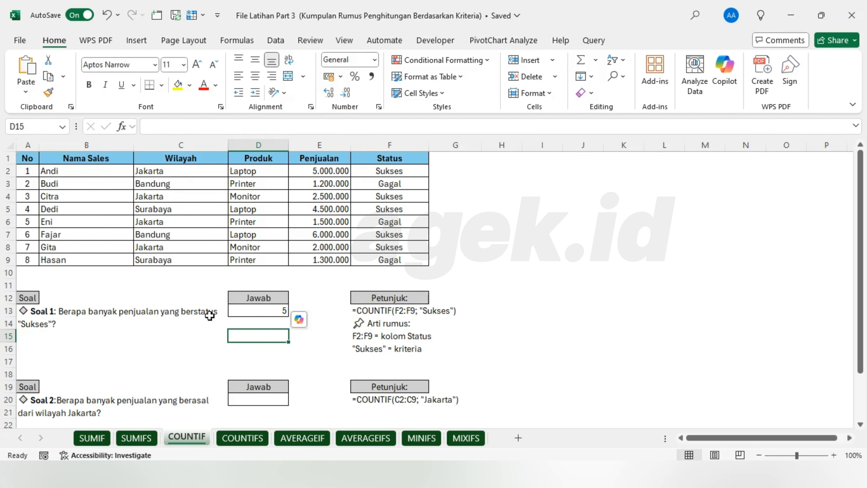
click(244, 310)
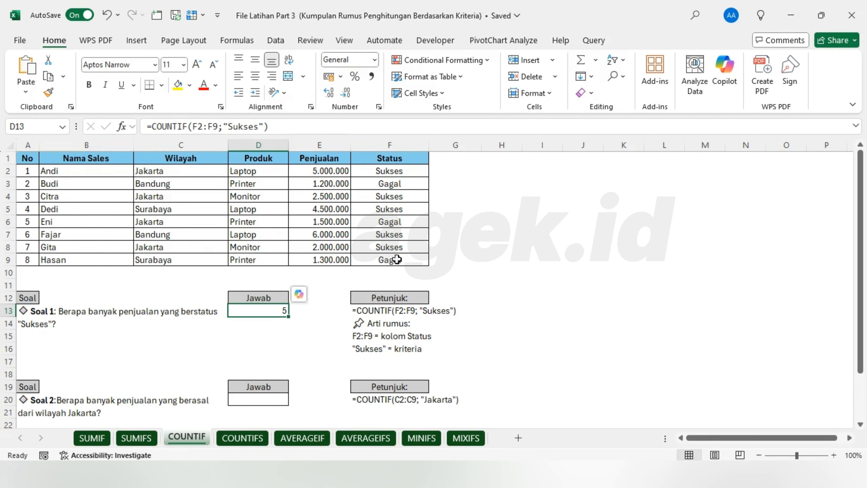
click(271, 347)
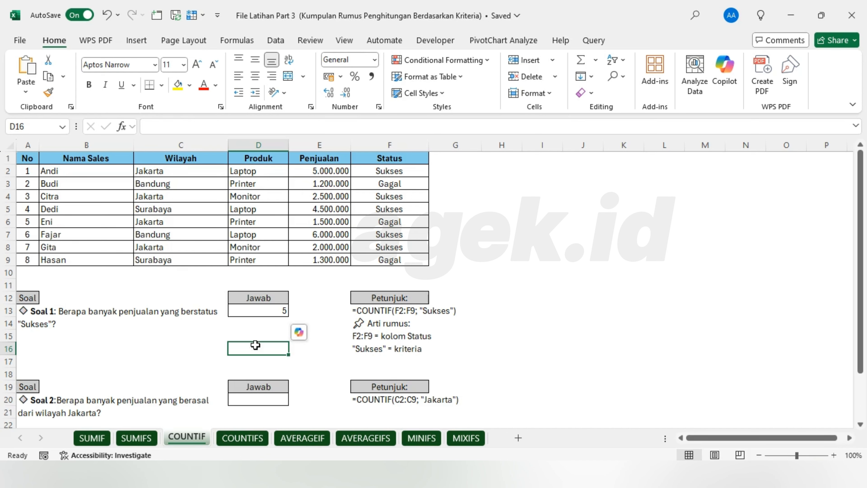
click(266, 312)
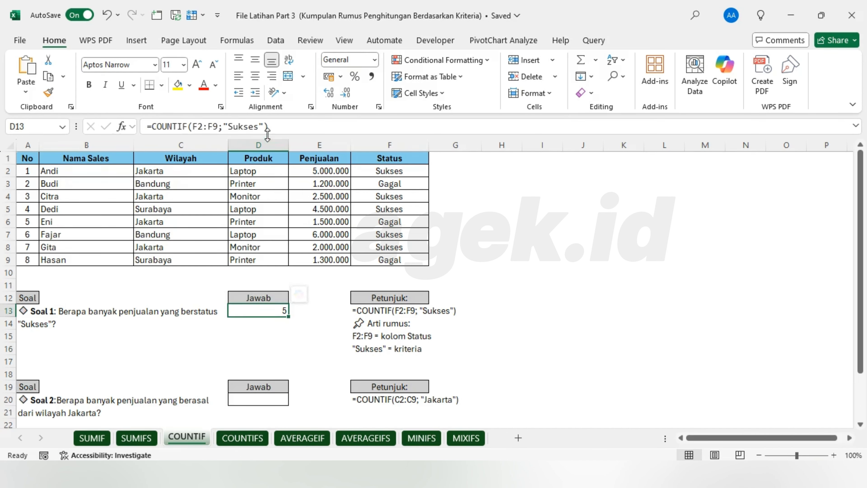
Step: Start a COUNTIF formula in the Soal 2 answer cell D20 with the Wilayah range C2:C9
click(262, 398)
text(=)
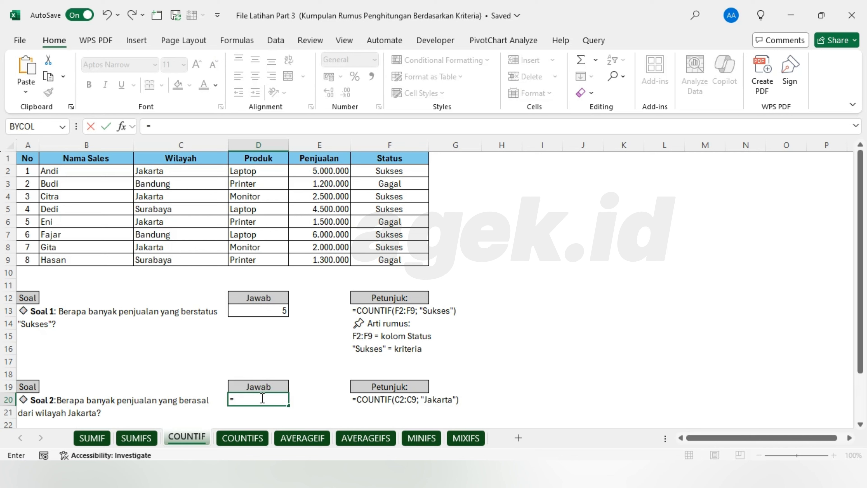
text(C)
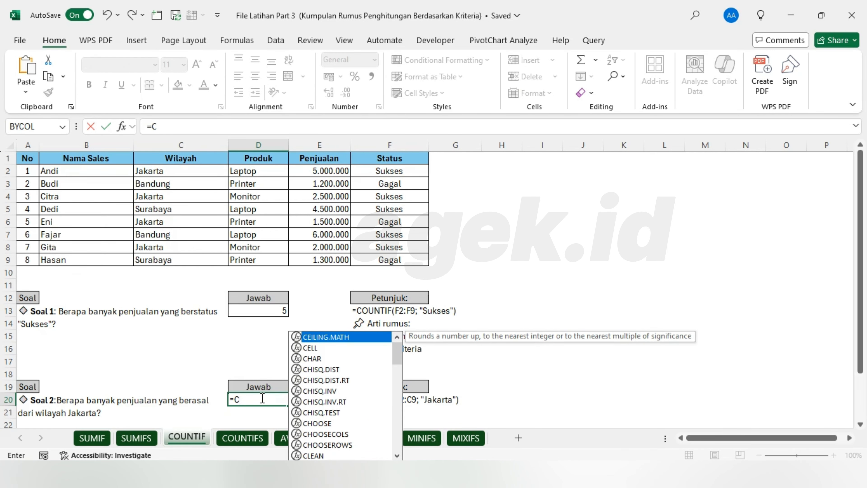
text(OUNTIF)
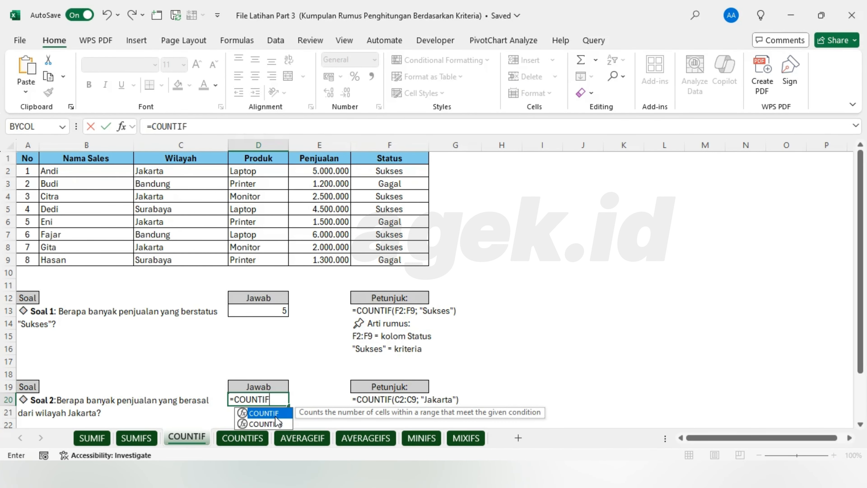
text(()
drag(175, 174, 183, 259)
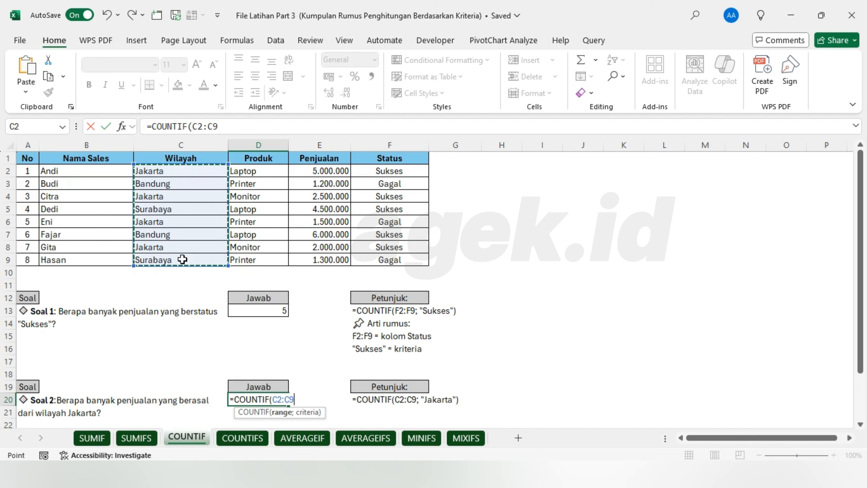
Step: Enter "Jakarta" as the criterion of the Soal 2 COUNTIF formula and complete it
text(;;)
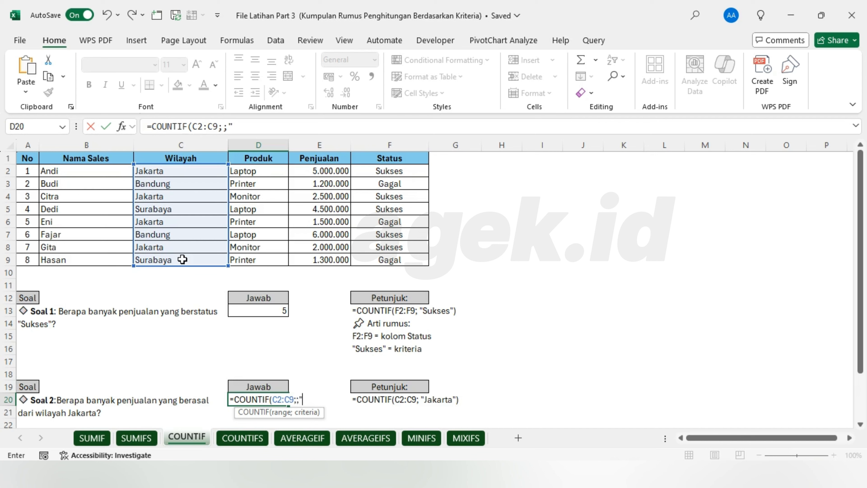
key(BackSpace)
key(BackSpace)
text(;"jAKAR)
key(BackSpace)
key(BackSpace)
key(BackSpace)
key(BackSpace)
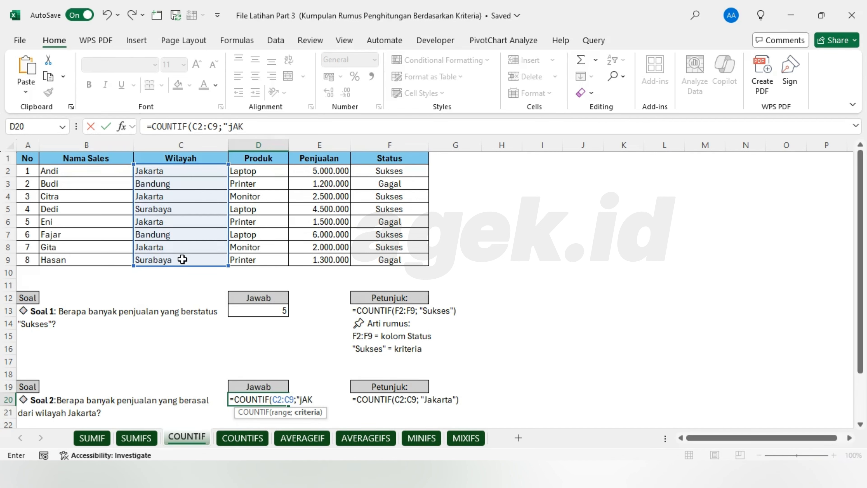
text(akarta"))
key(Return)
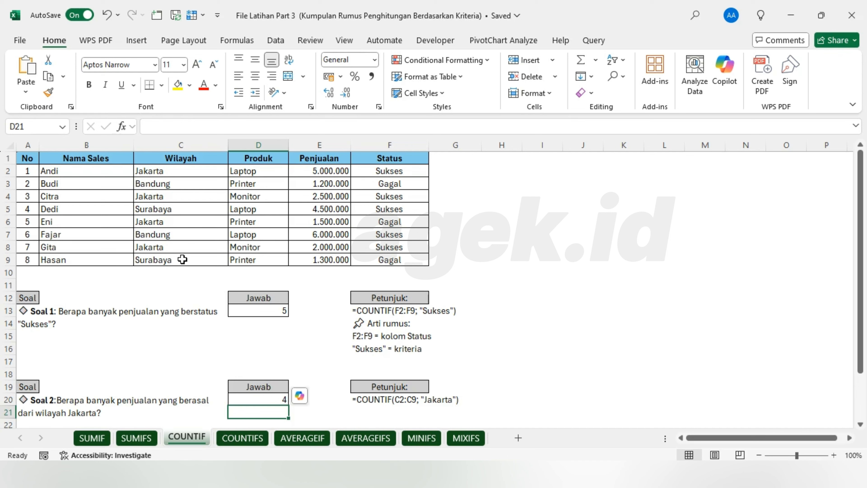
Step: On the COUNTIFS sheet, start a COUNTIFS formula in the Soal 1 answer cell D13 with the Produk range D2:D9
click(242, 438)
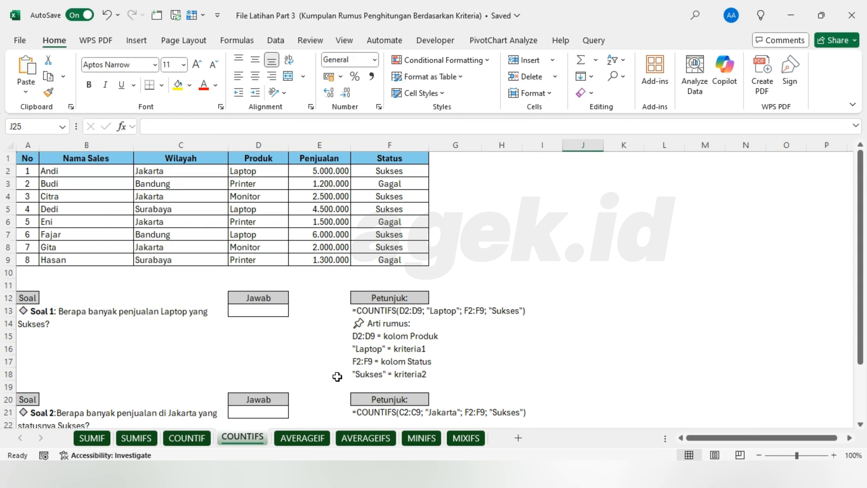
click(258, 310)
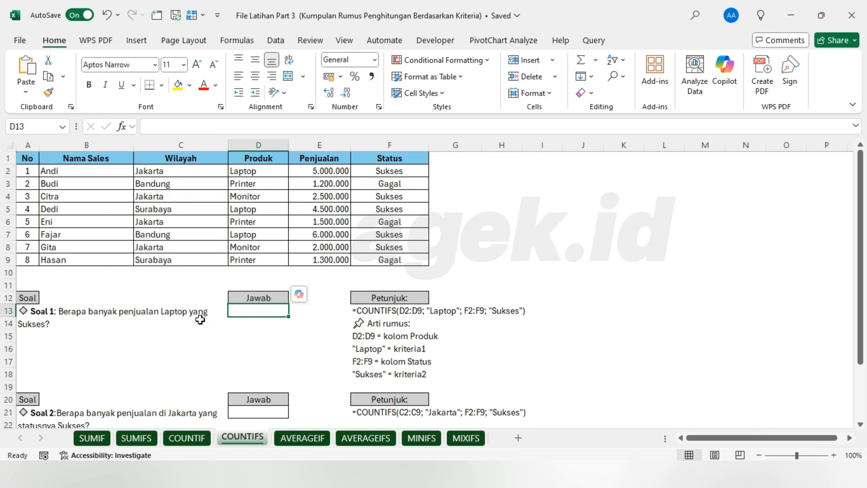
click(158, 313)
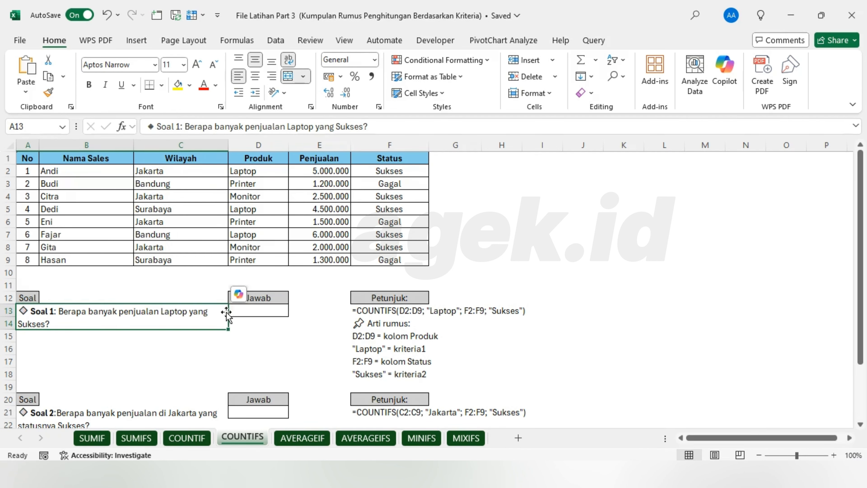
click(252, 311)
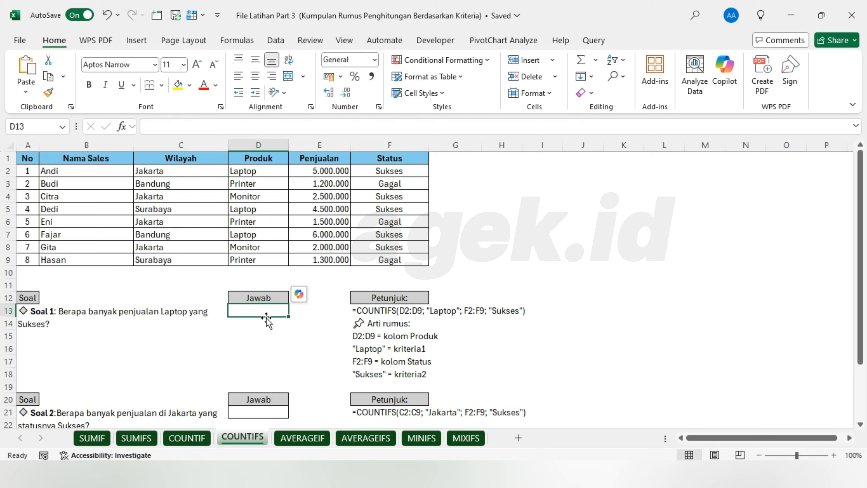
text(=C)
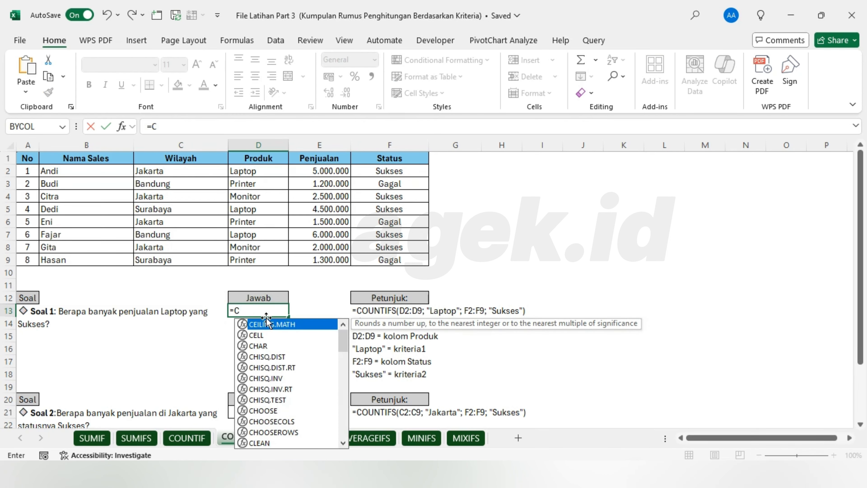
text(OUNTIF()
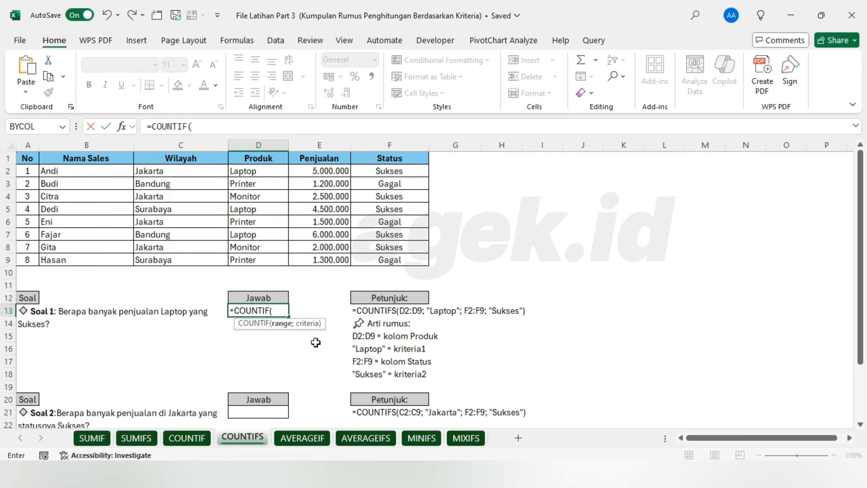
click(269, 311)
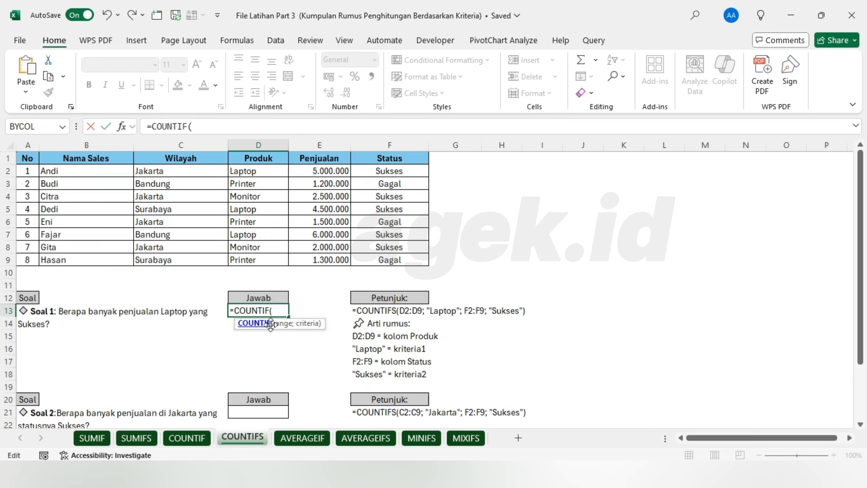
text(S)
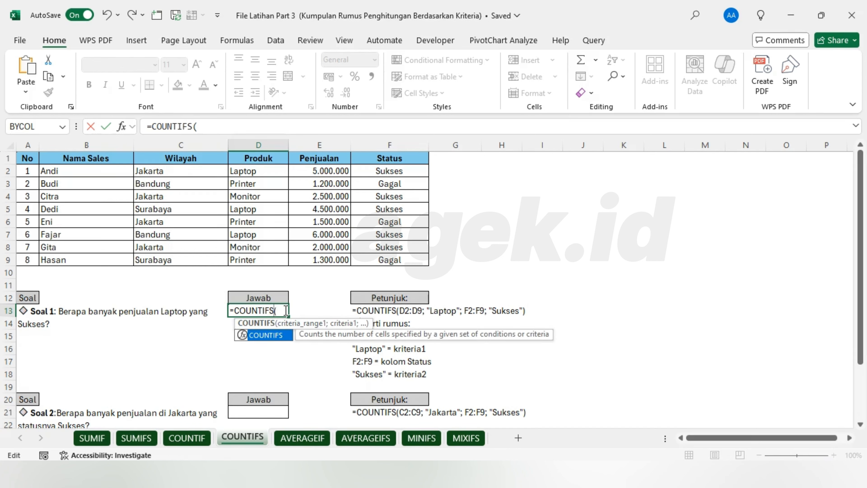
click(284, 311)
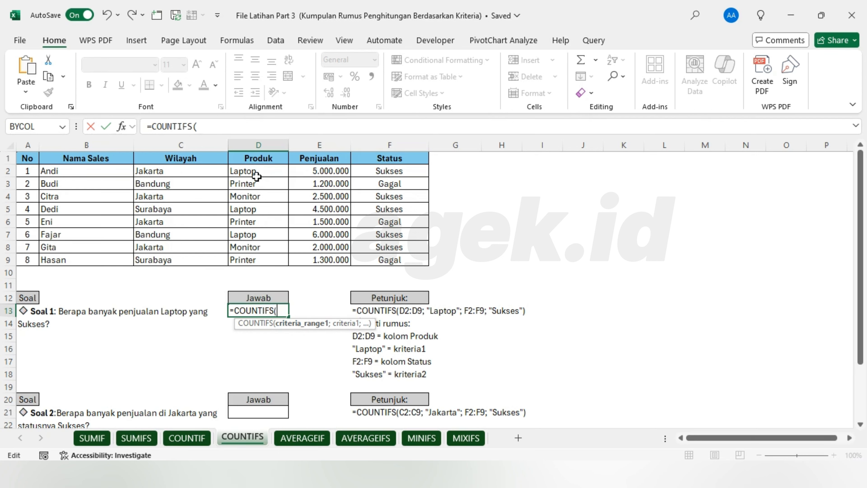
drag(257, 171, 258, 256)
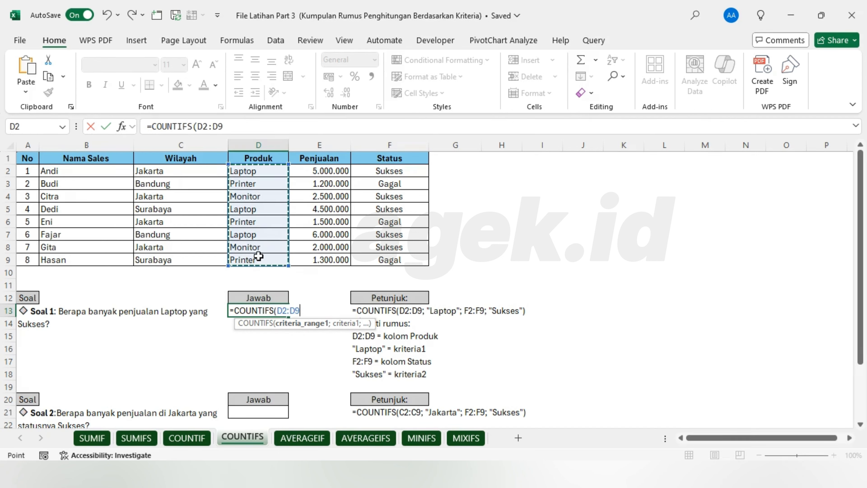
Step: Enter "laptop" as the first criterion of the Soal 1 COUNTIFS formula
text(;)
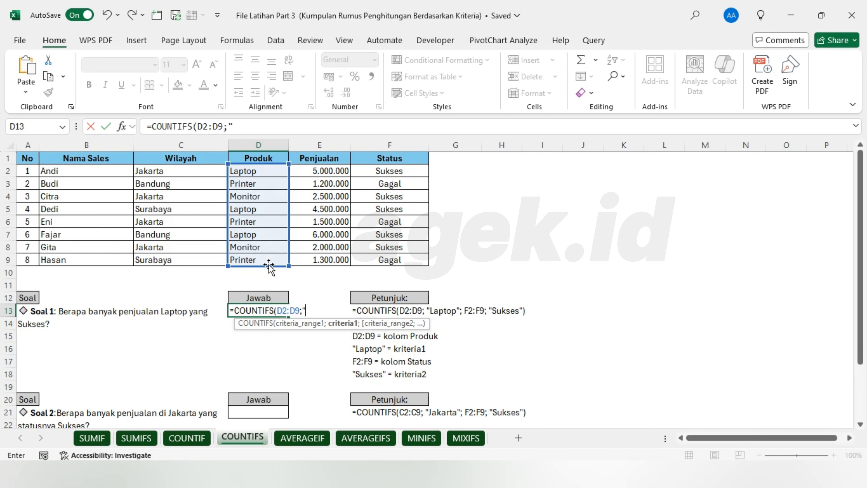
text("lAP)
key(BackSpace)
key(BackSpace)
key(BackSpace)
text(lA)
text(a)
text(ptop)
text(;)
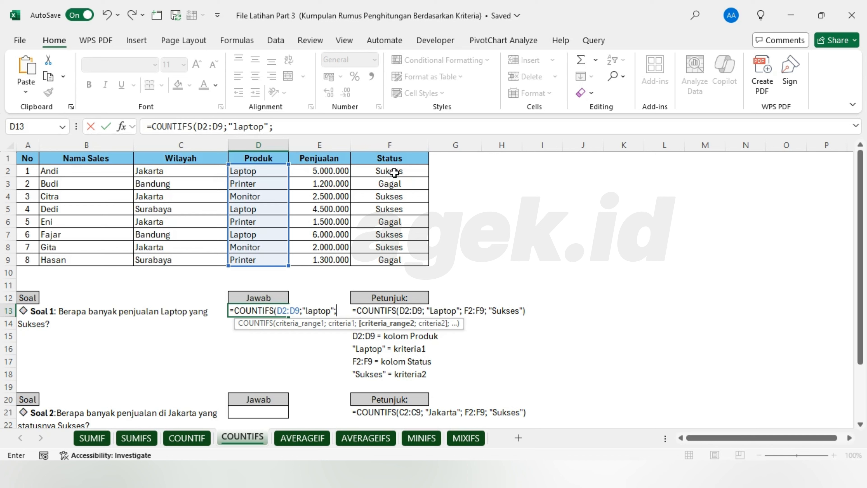
Step: Add the Status range F2:F9 with the criterion "Sukses" to the Soal 1 COUNTIFS formula and complete it
drag(395, 172, 393, 258)
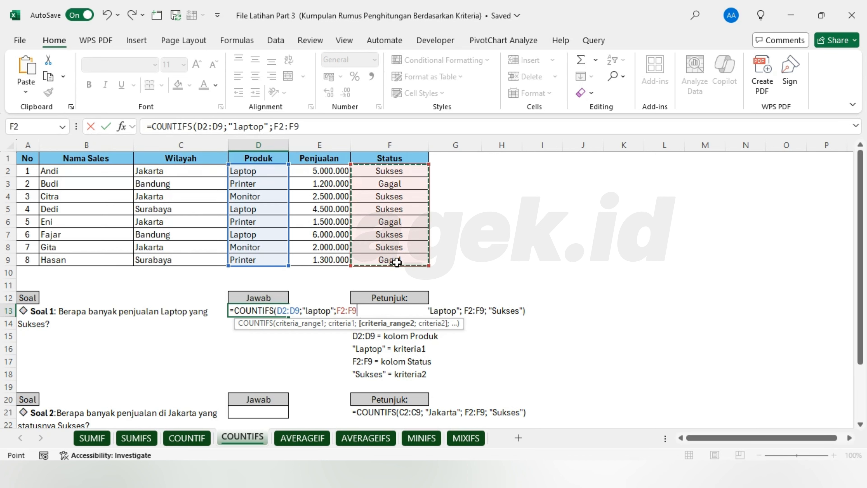
text(;)
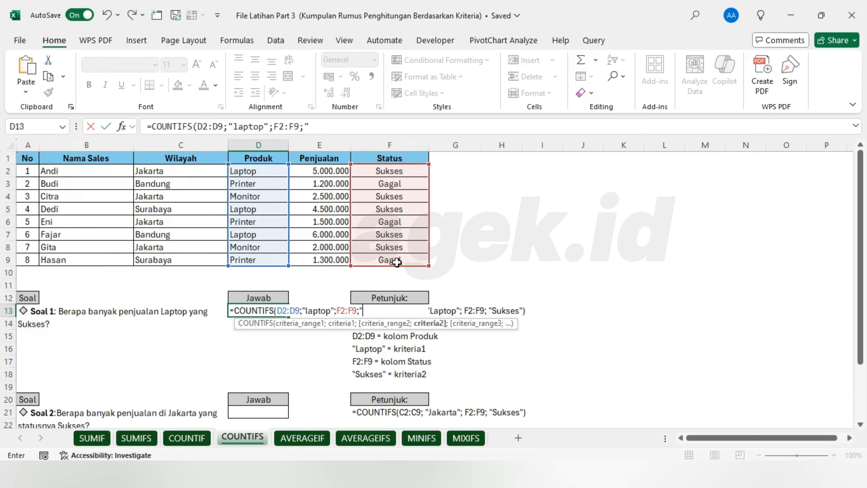
text("Sukses"))
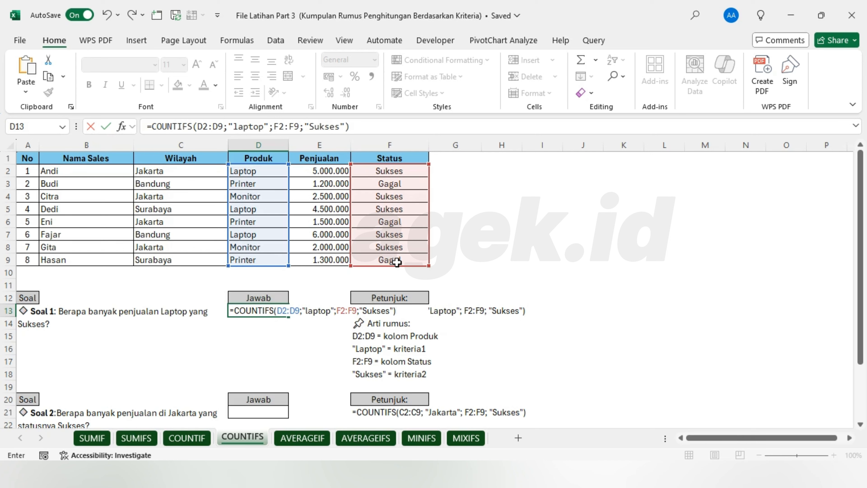
key(Return)
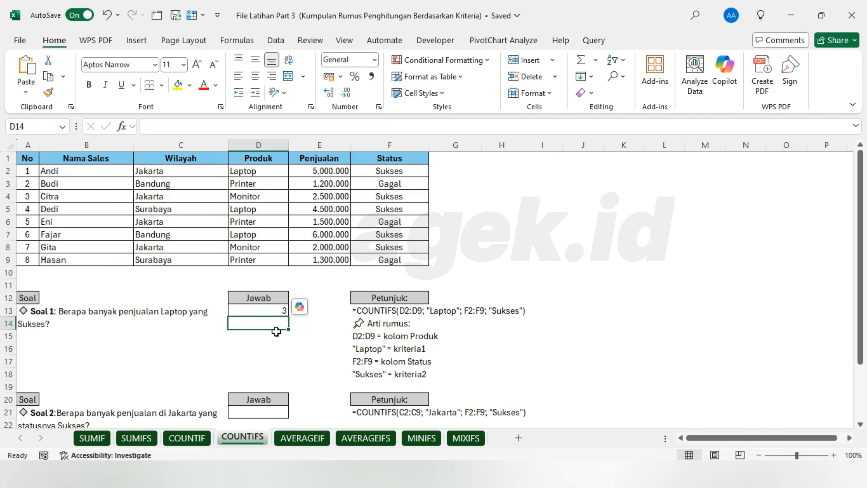
Step: Copy the formula text of the Soal 1 answer cell D13 into the Soal 2 answer cell D21
click(273, 342)
scroll(267, 360, down, 2)
scroll(228, 354, up, 1)
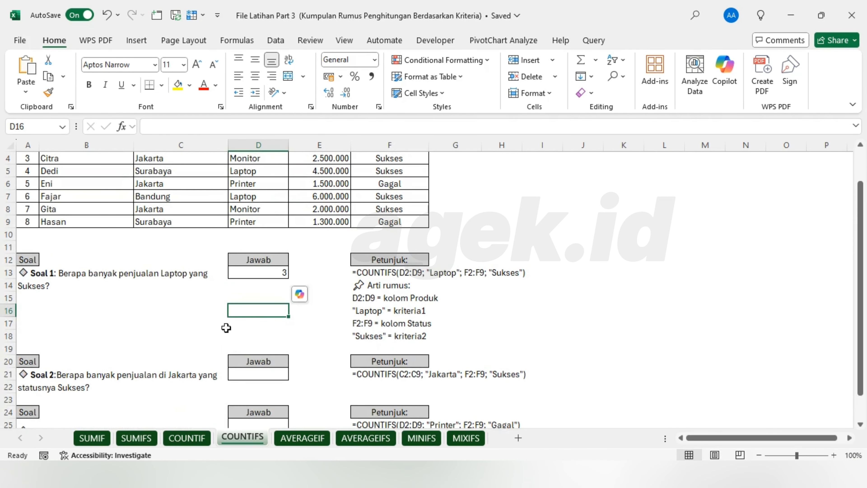
click(278, 272)
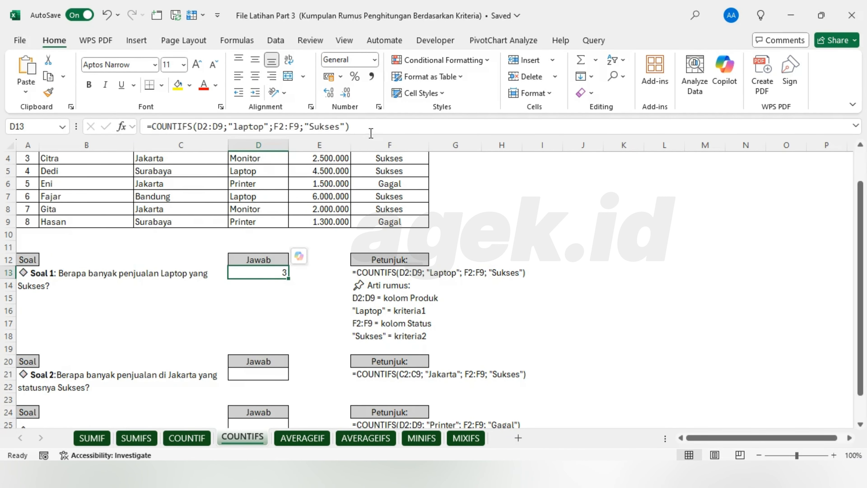
drag(371, 131, 150, 134)
key(ctrl+c)
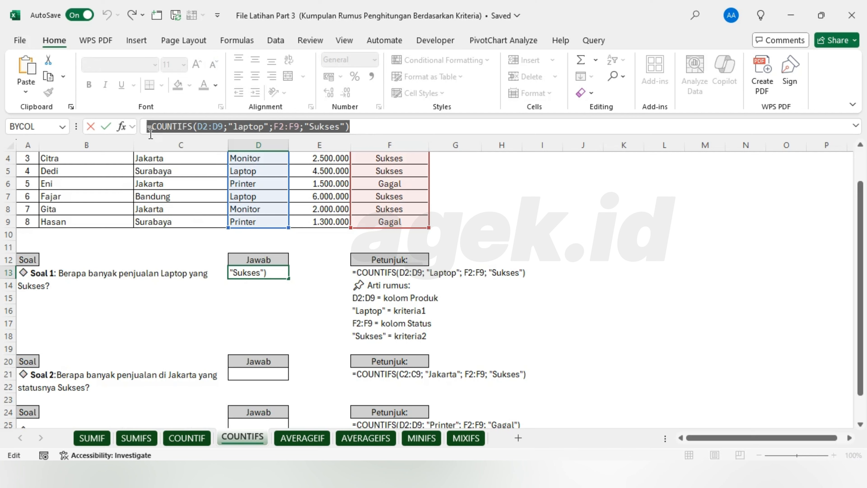
key(Return)
scroll(230, 285, down, 3)
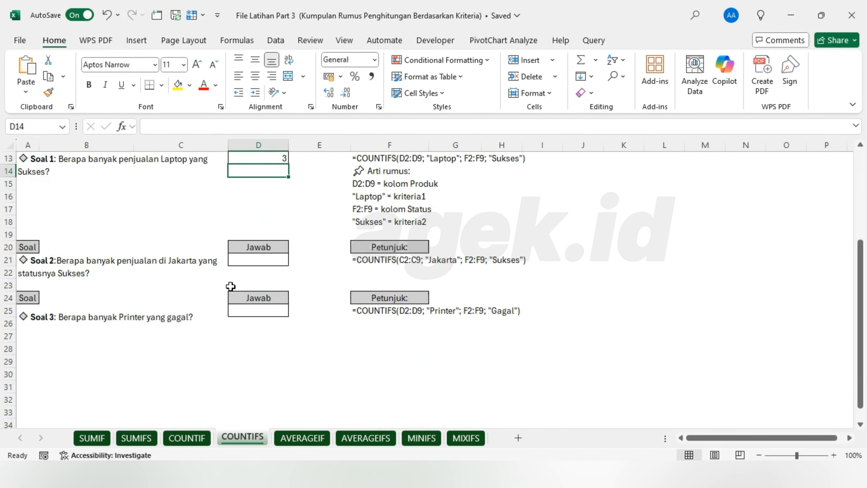
double_click(257, 261)
key(ctrl+v)
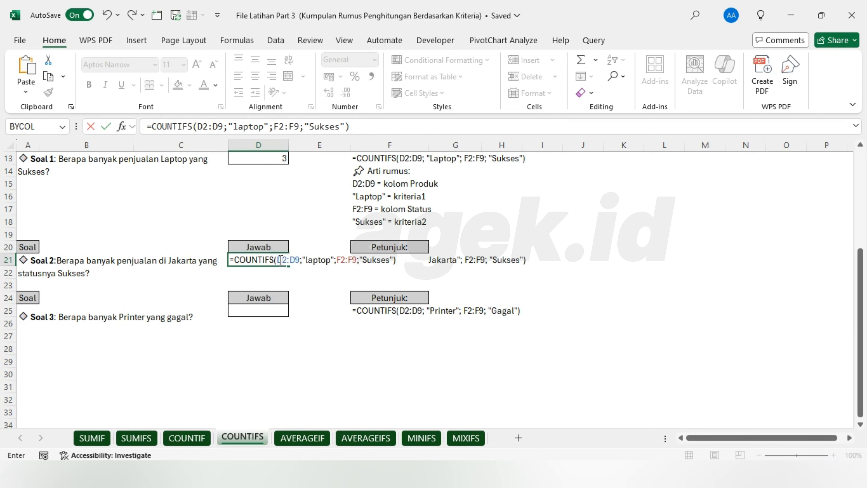
Step: Replace the copied arguments in D21 with the Wilayah range C2:C9 and the criterion "Jakarta"
drag(278, 260, 410, 259)
key(BackSpace)
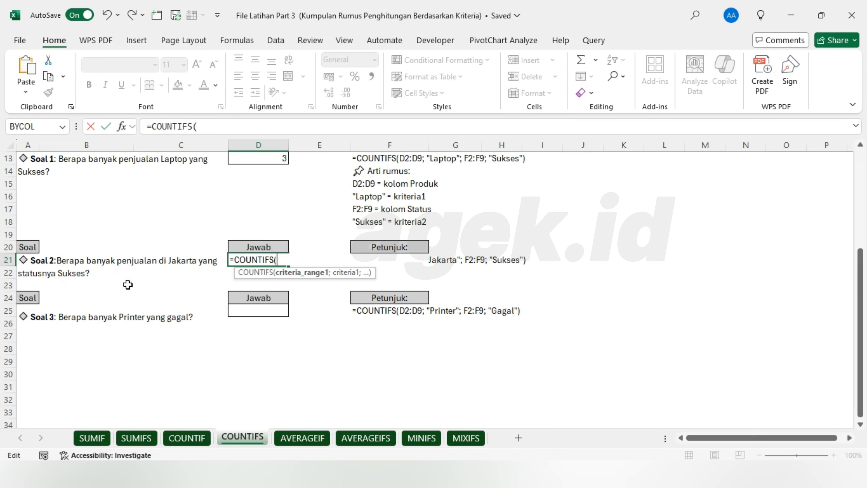
scroll(128, 284, up, 4)
drag(184, 172, 194, 259)
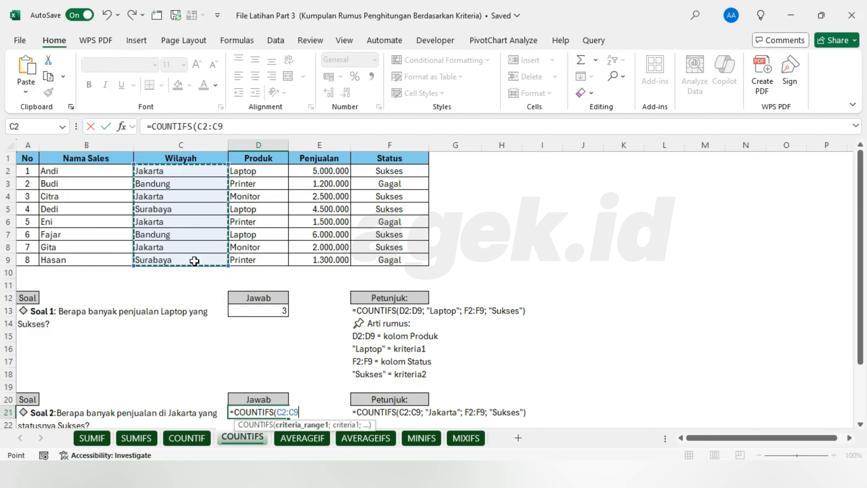
text(;)
scroll(208, 287, down, 3)
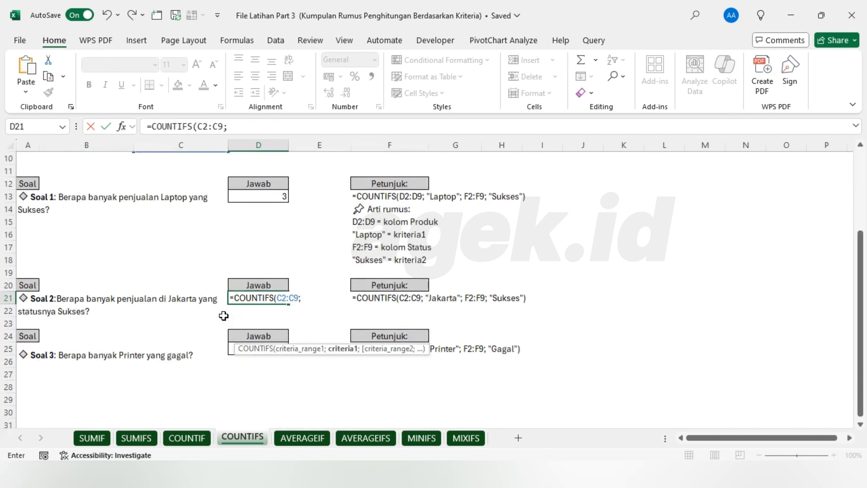
text("Jak)
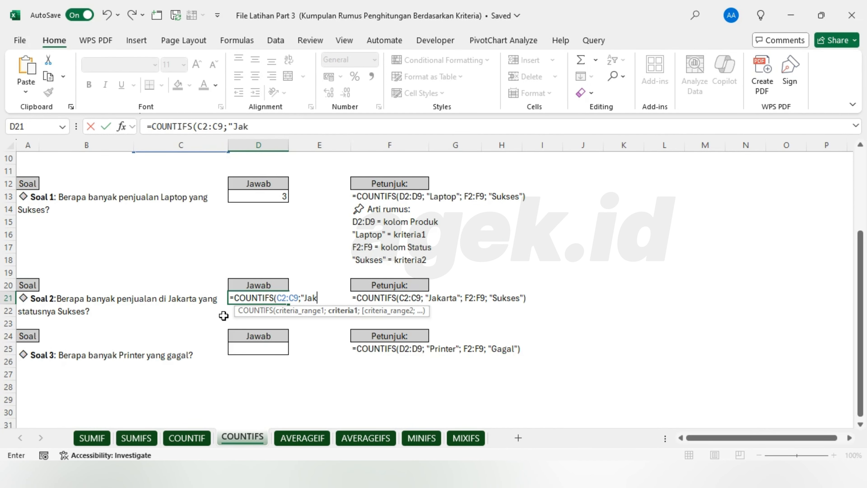
text(arta";)
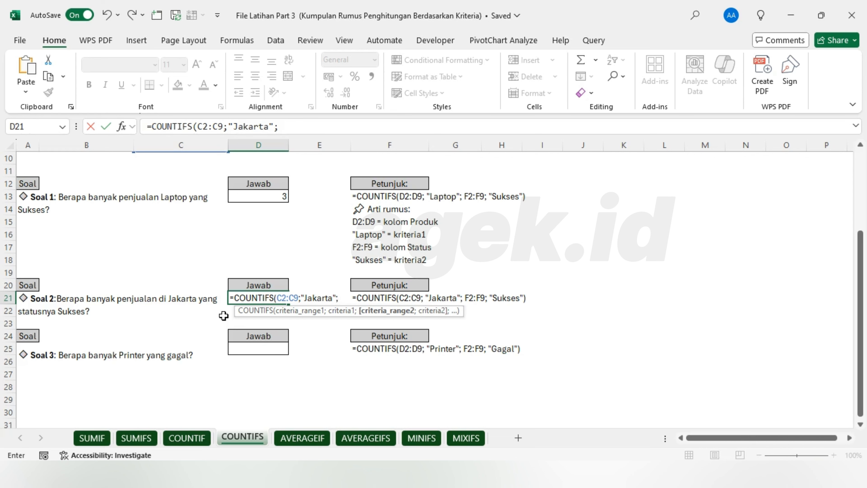
Step: Add the Status range F2:F9 with the criterion "Sukses" to the Soal 2 COUNTIFS formula and complete it
scroll(137, 316, up, 3)
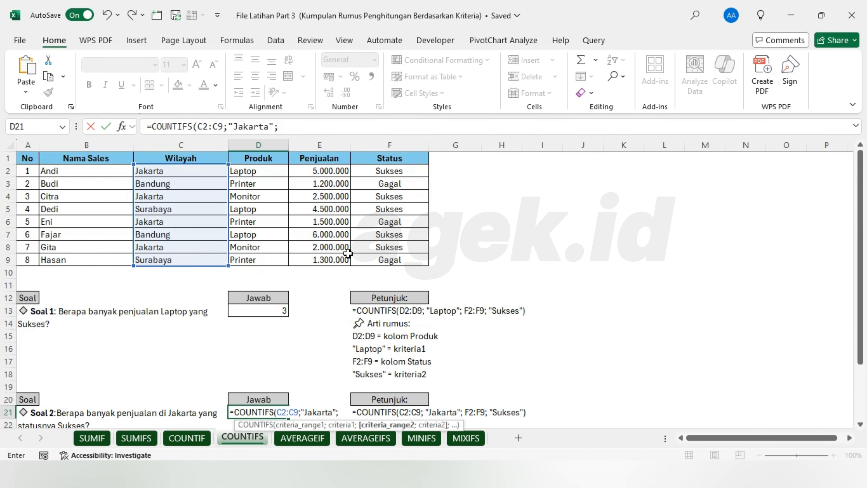
drag(391, 171, 393, 260)
scroll(325, 289, down, 5)
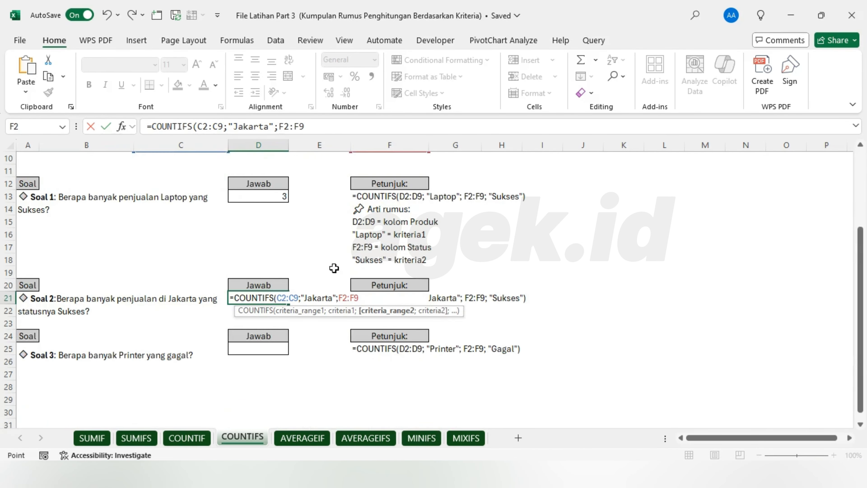
text(;)
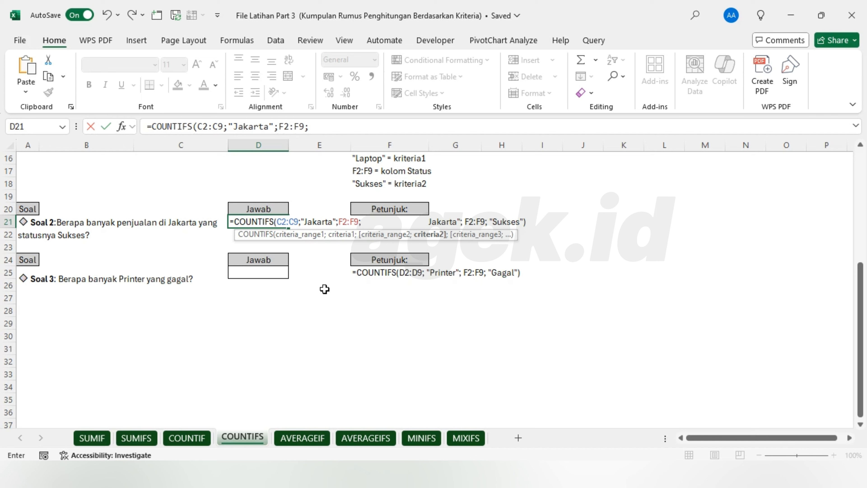
text("Sukses"))
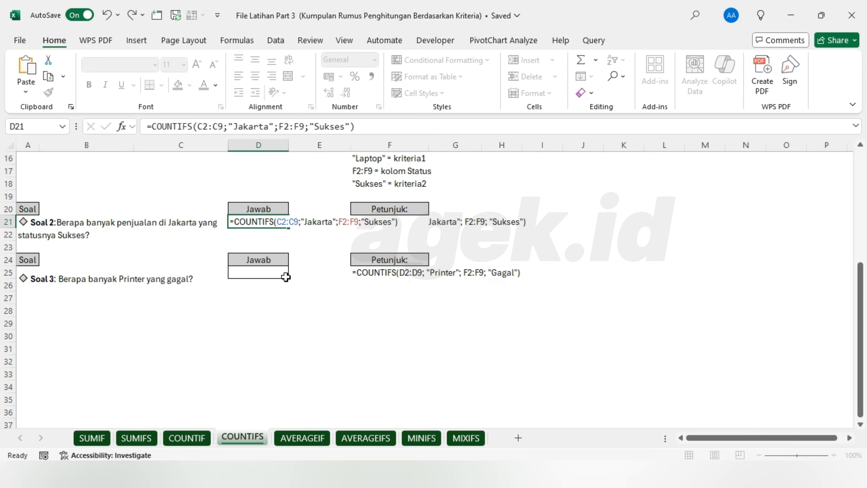
key(Return)
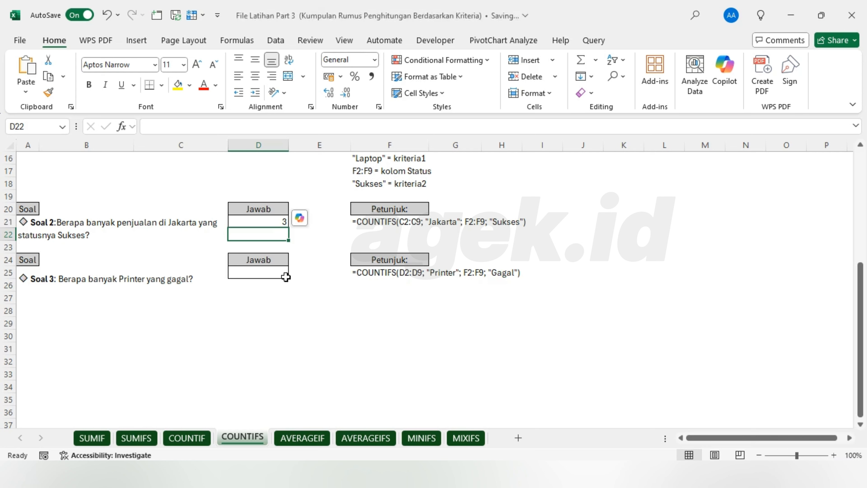
Step: Check the Soal 2 answer against the Jakarta rows with status Sukses in the sales table
scroll(286, 277, up, 2)
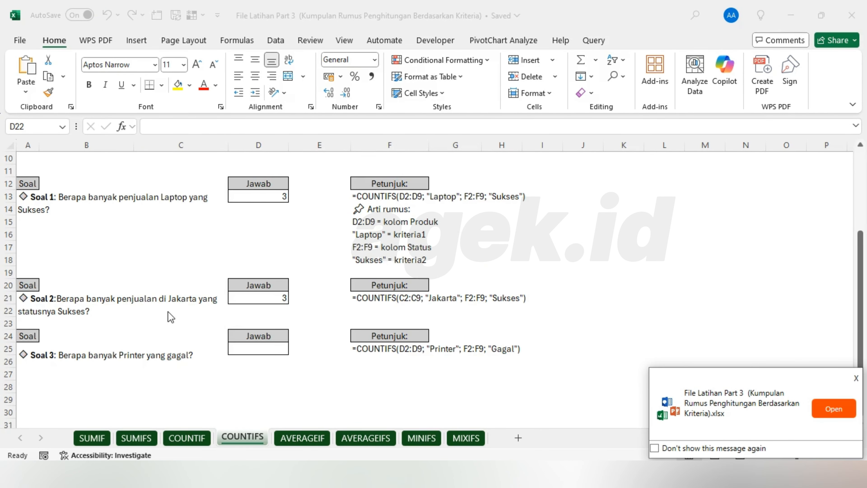
scroll(171, 317, up, 3)
click(166, 199)
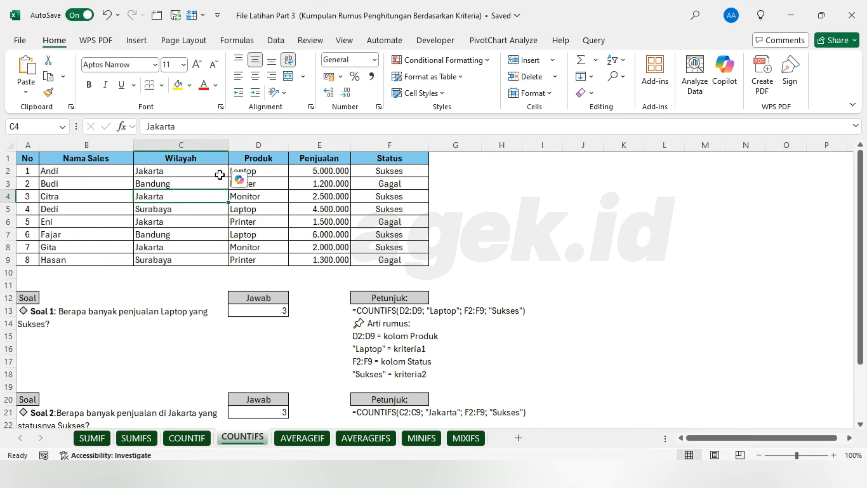
drag(219, 175, 378, 171)
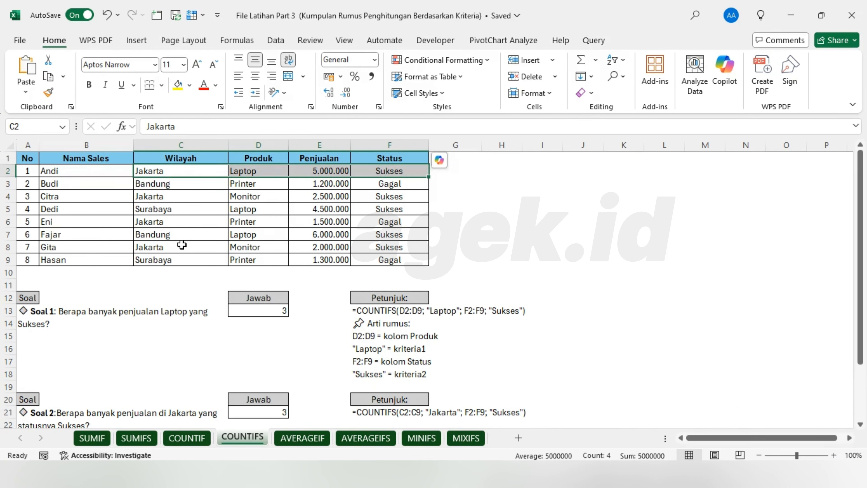
drag(181, 245, 375, 243)
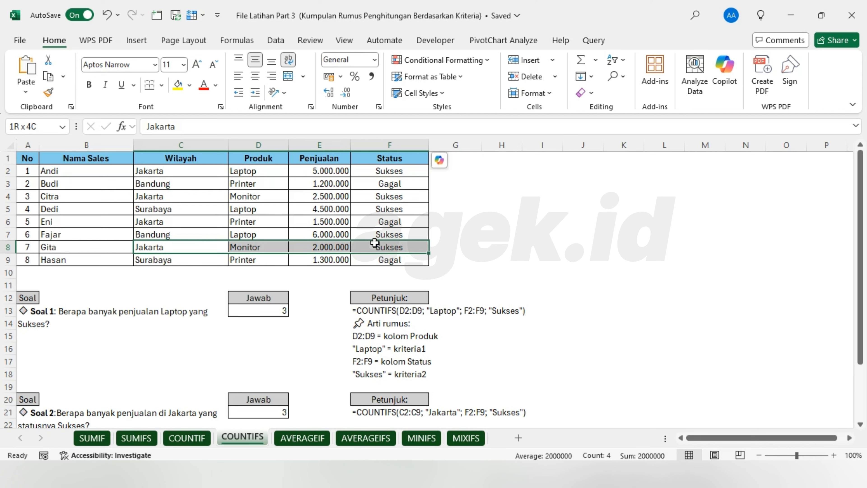
Step: Recheck rows 4 and 2 of the sales table from Wilayah to Status against the Soal 2 count
drag(209, 196, 376, 196)
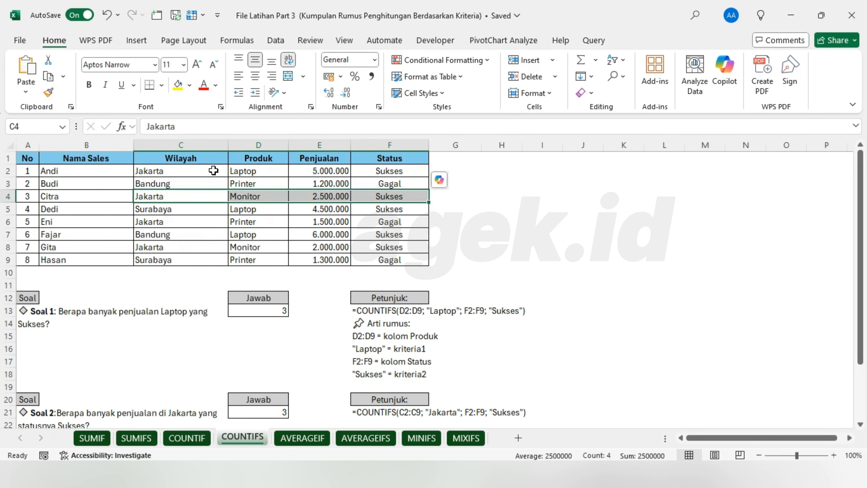
drag(213, 171, 393, 171)
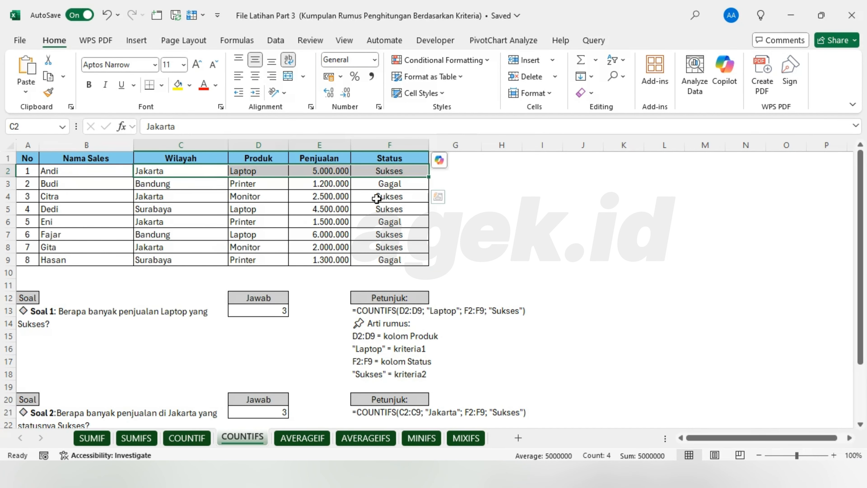
Step: Start a COUNTIFS formula in the Soal 3 answer cell D25 with the Produk range D2:D9 and the criterion "PINTER"
scroll(389, 205, down, 4)
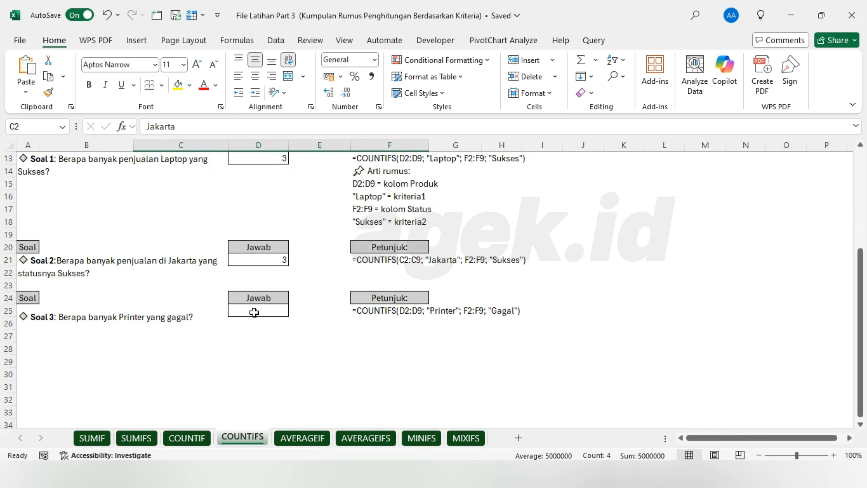
click(254, 310)
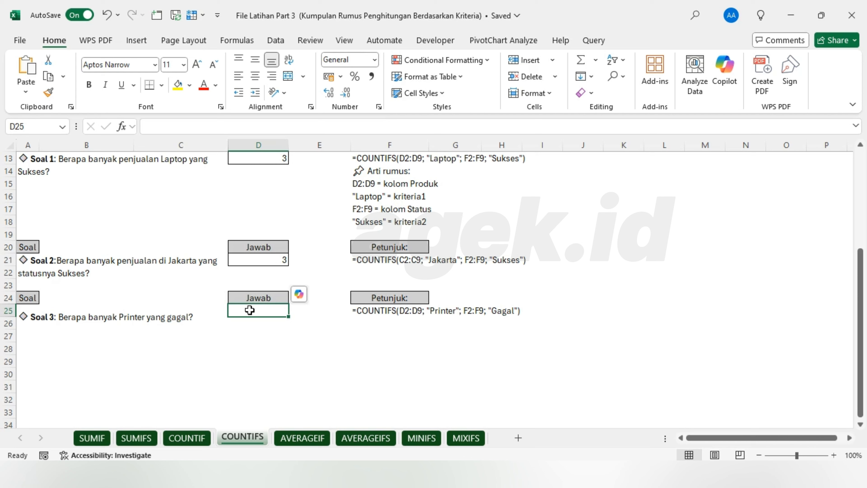
text(=)
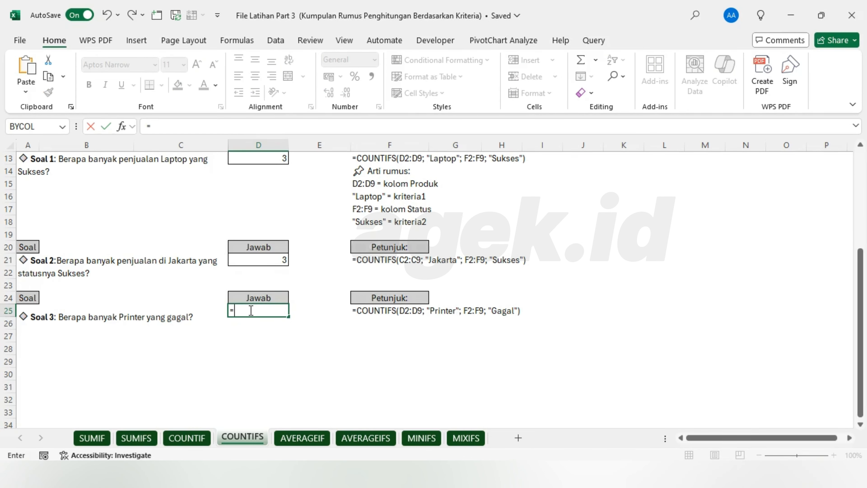
text(OUNTI)
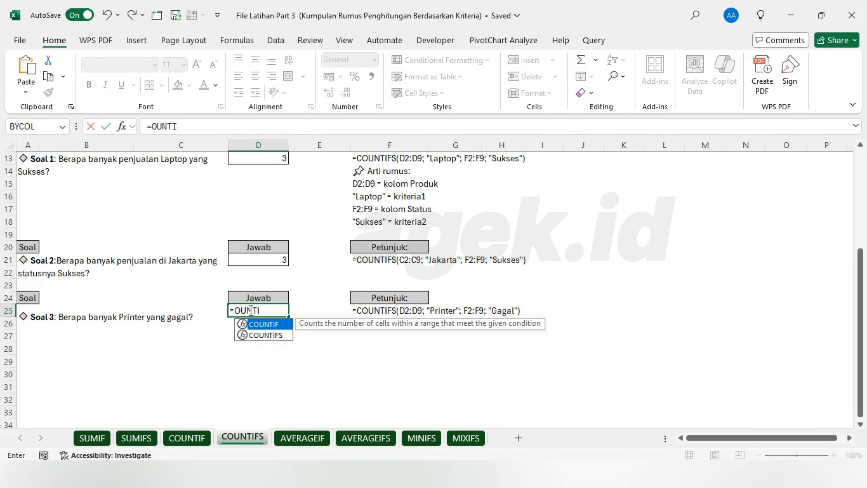
double_click(265, 335)
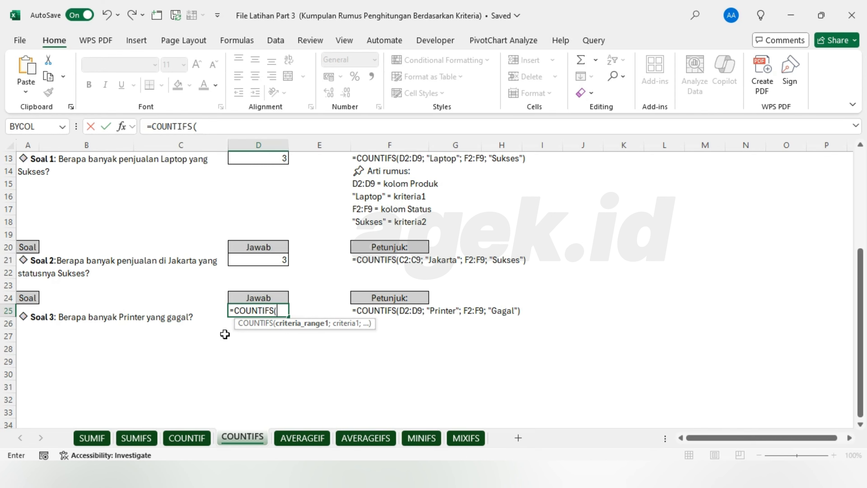
scroll(222, 324, up, 4)
drag(269, 173, 260, 259)
text(;)
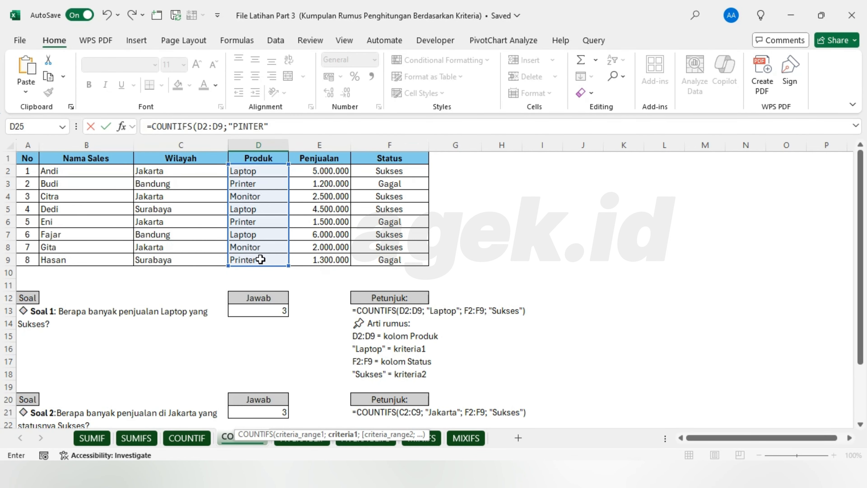
text("PINTER";)
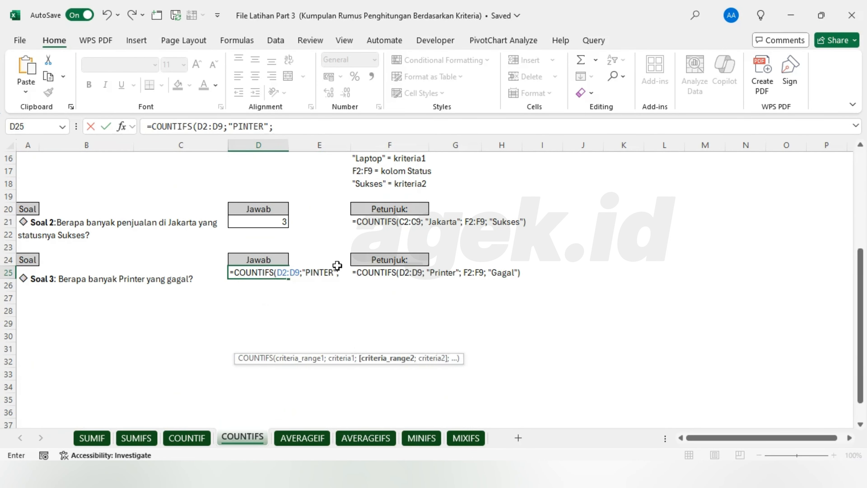
scroll(184, 302, up, 5)
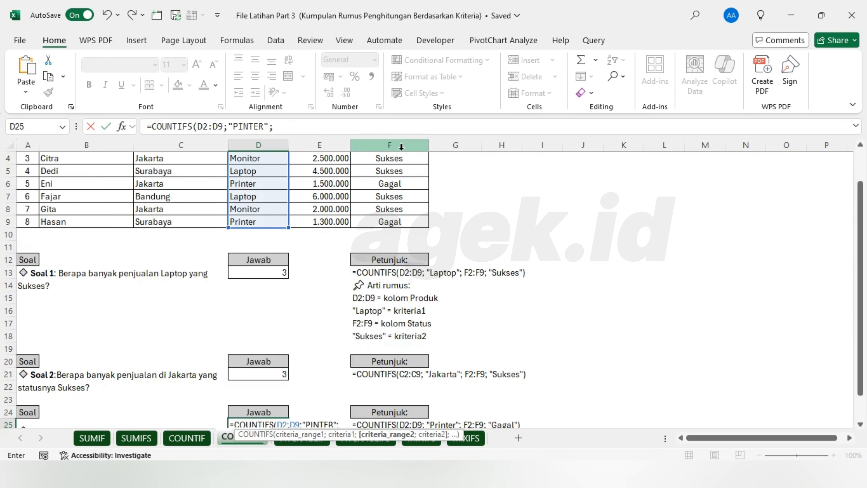
drag(399, 171, 396, 259)
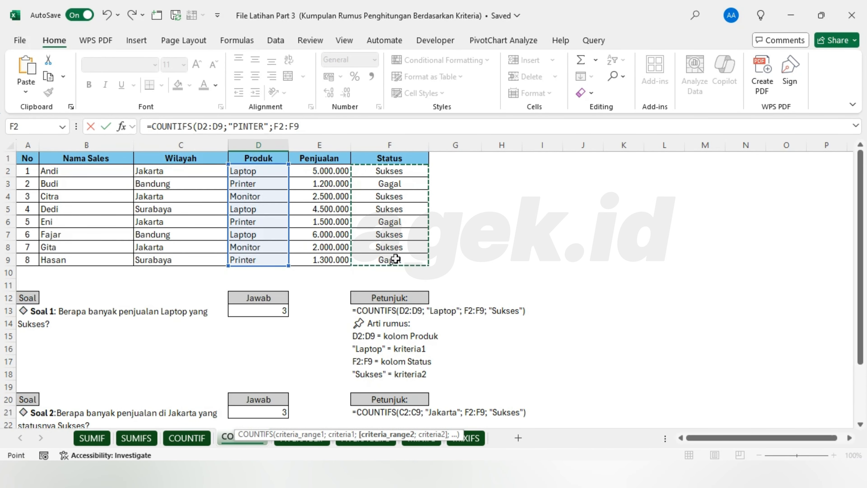
key(F4)
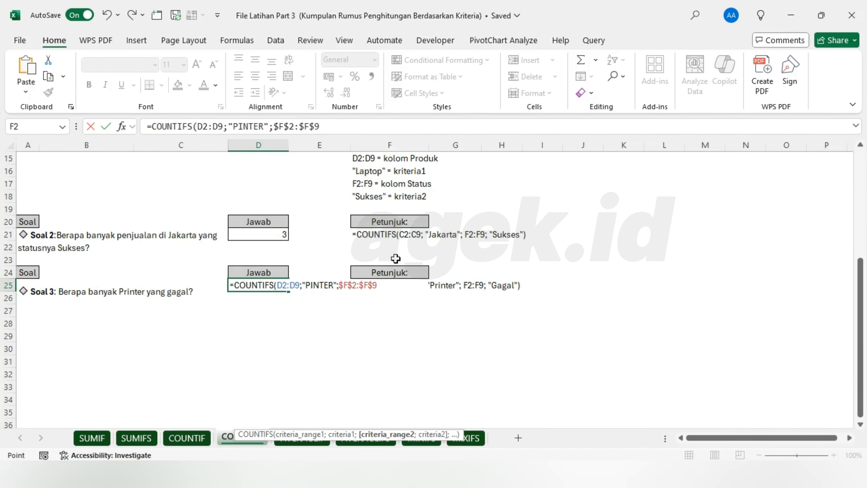
key(ctrl+z)
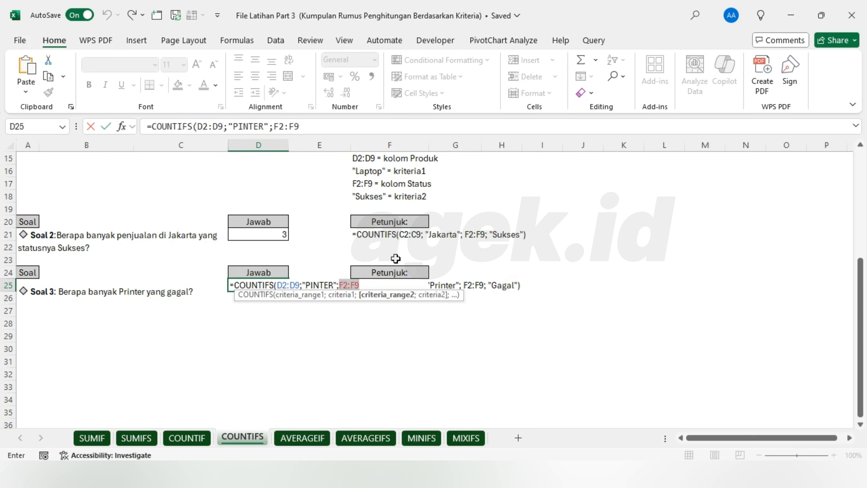
text(;)
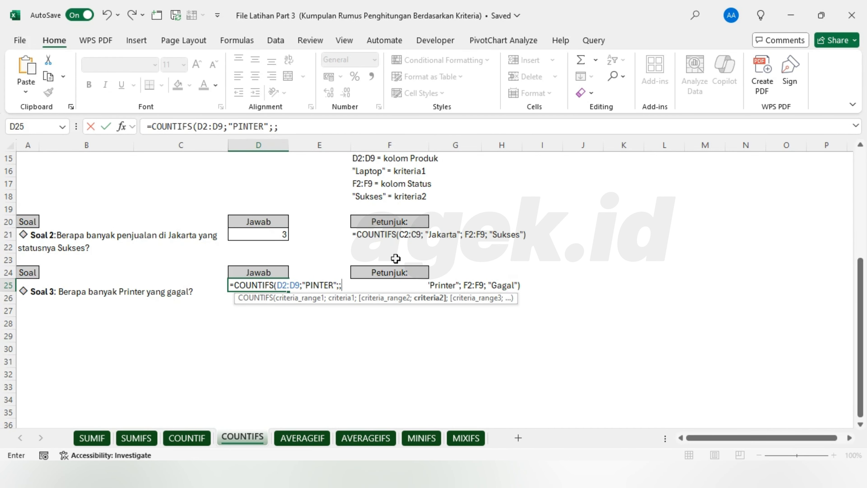
key(BackSpace)
Step: Add the Status range F2:F9 with the criterion "GAGAL" to the Soal 3 COUNTIFS formula and complete it
scroll(396, 258, up, 5)
drag(394, 173, 390, 258)
scroll(389, 259, down, 4)
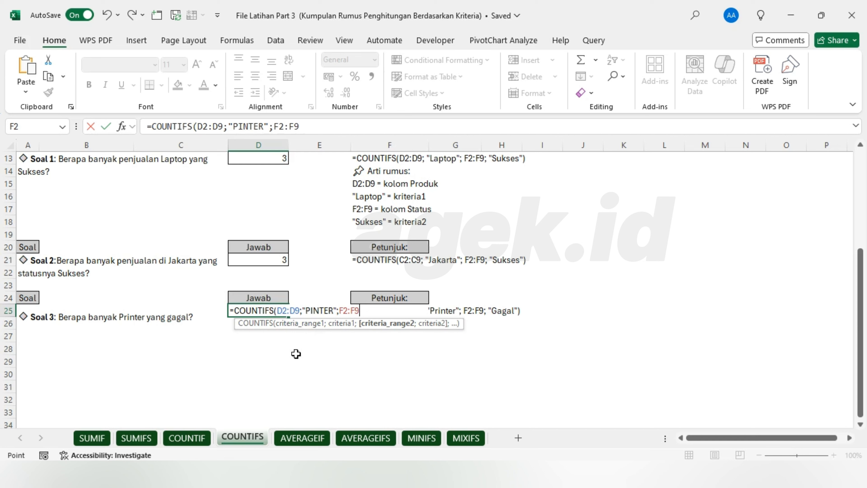
text(;)
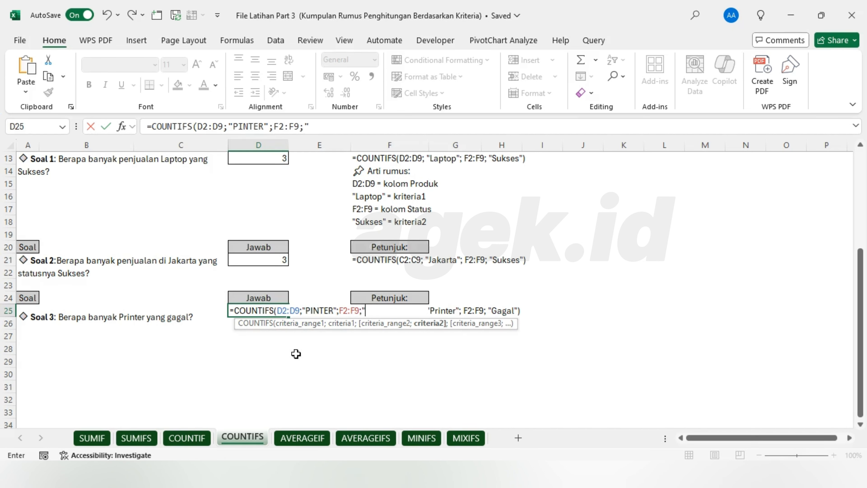
text("GAGAL"))
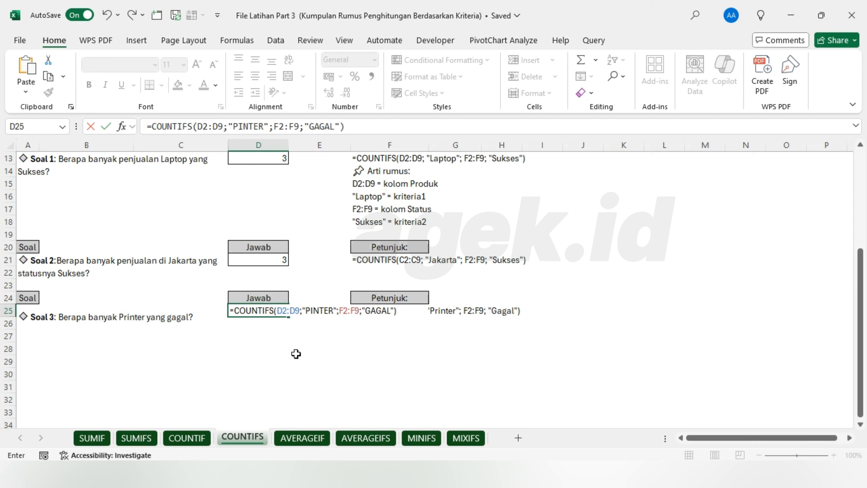
key(Return)
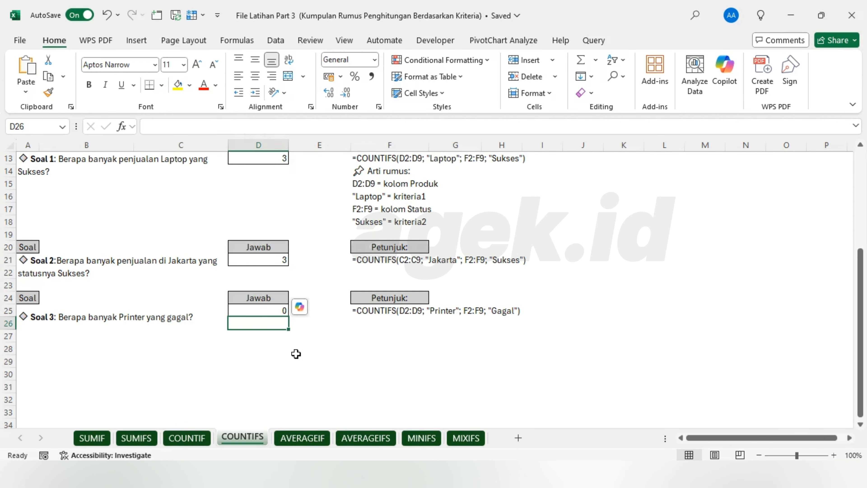
Step: Check the Soal 3 formula and its answer against the Printer rows with status Gagal in the sales table
click(260, 310)
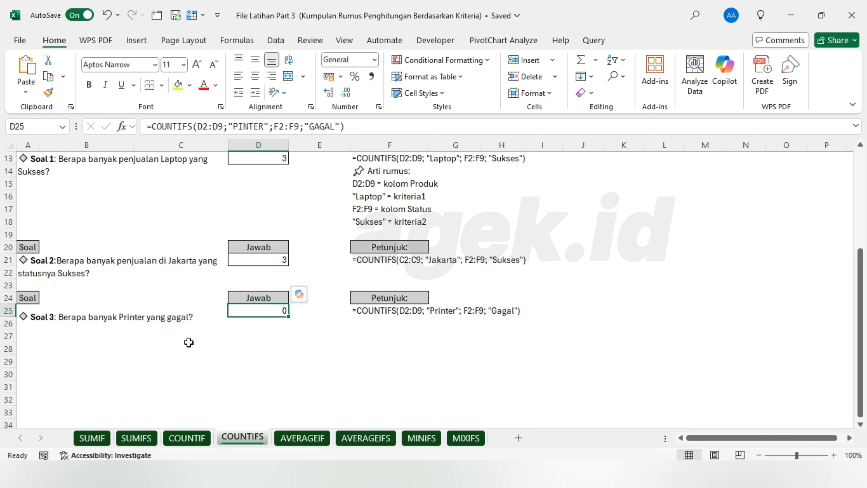
scroll(274, 310, up, 2)
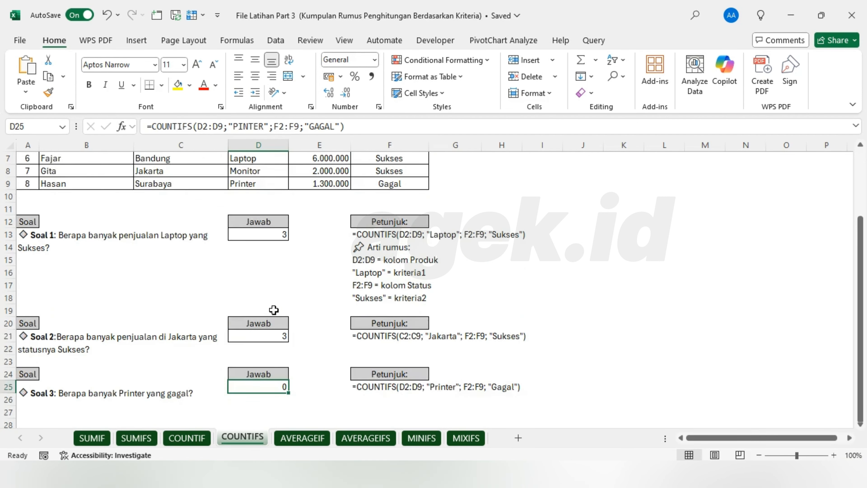
scroll(274, 310, up, 2)
scroll(294, 203, down, 6)
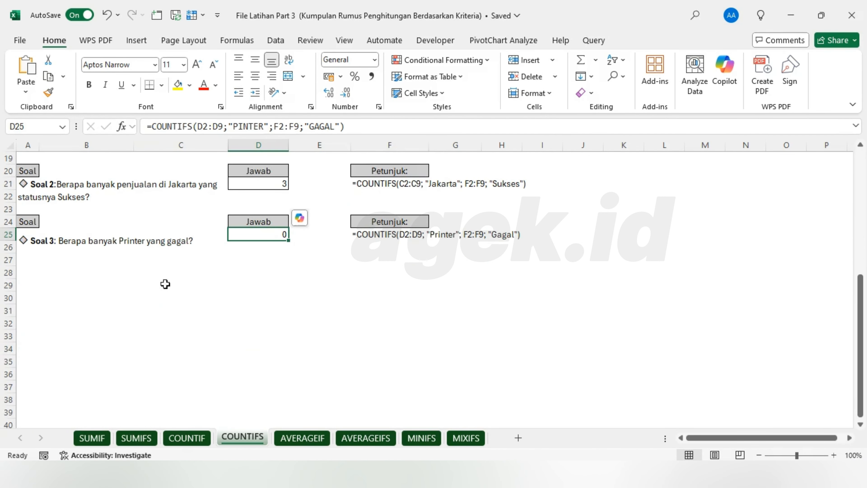
scroll(276, 224, up, 6)
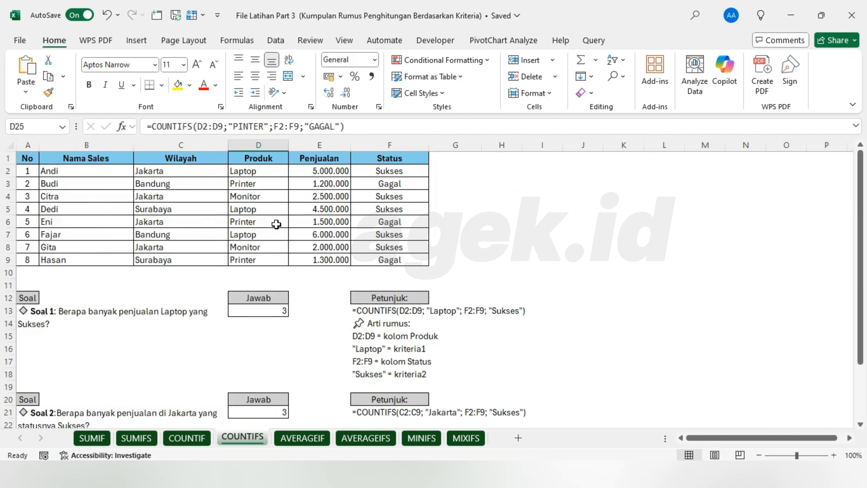
drag(247, 172, 372, 177)
drag(264, 184, 368, 186)
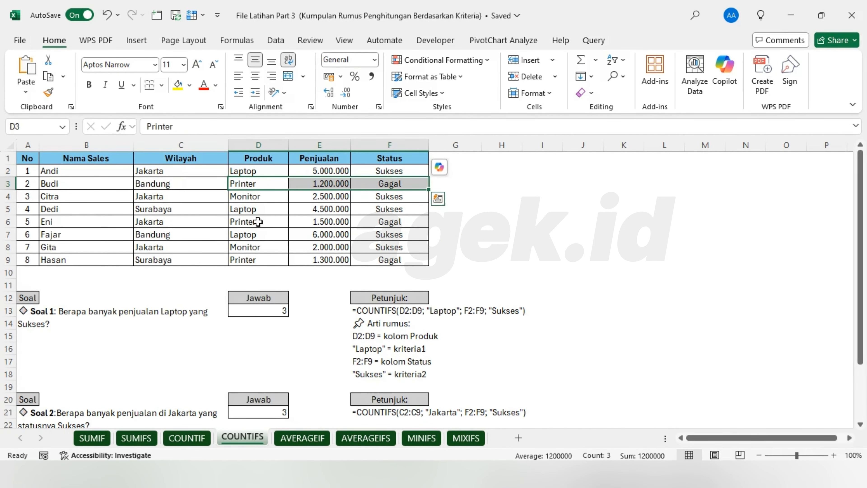
drag(255, 222, 370, 222)
drag(256, 265, 375, 261)
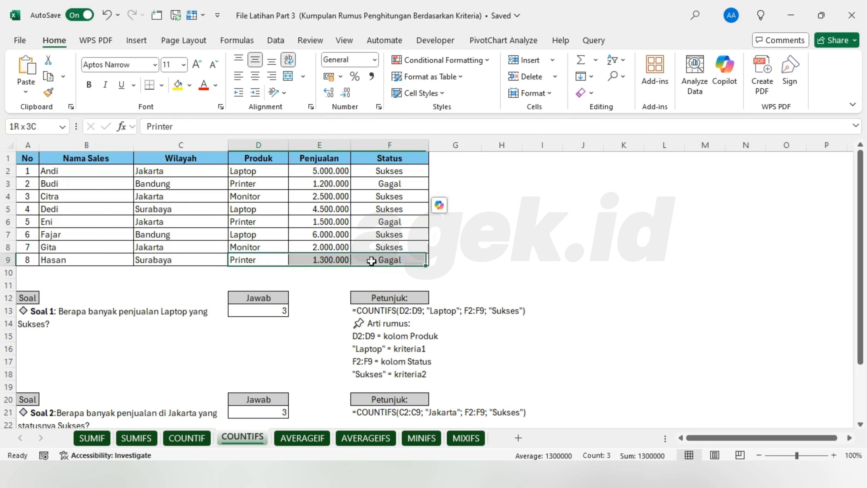
Step: Correct the product criterion in the Soal 3 formula in D25 to "PRINTER"
scroll(328, 258, down, 3)
scroll(328, 258, down, 2)
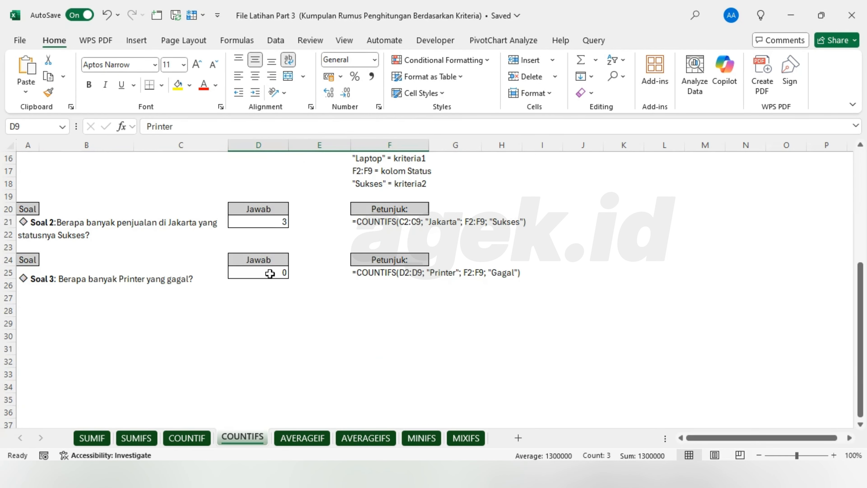
click(271, 272)
click(295, 133)
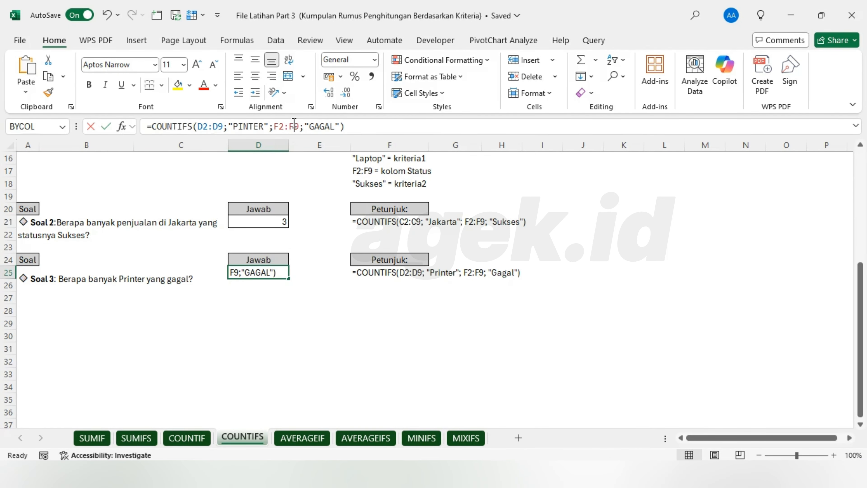
scroll(316, 254, up, 5)
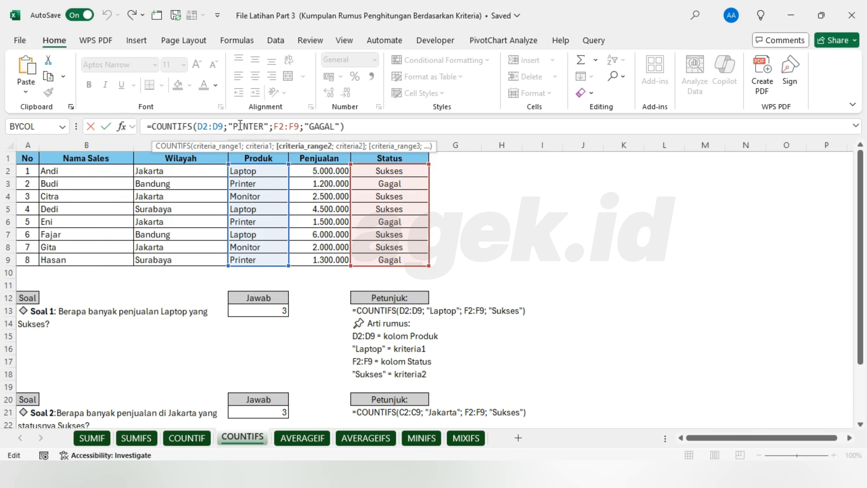
drag(239, 125, 264, 126)
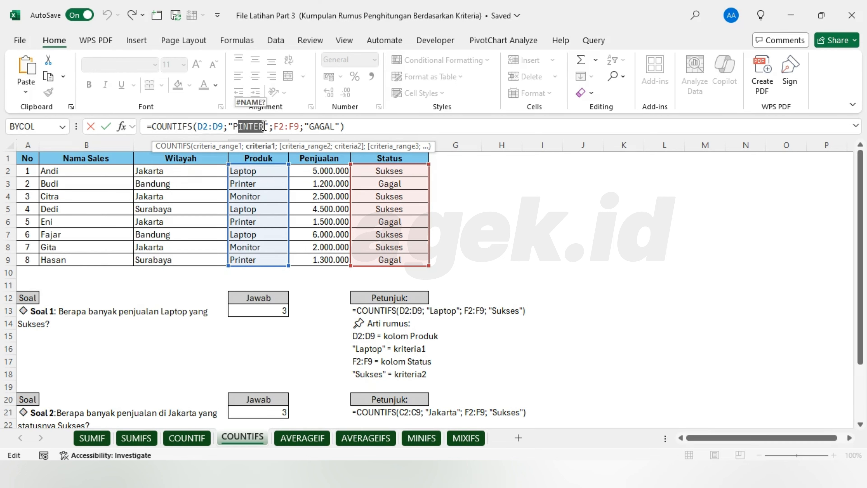
key(BackSpace)
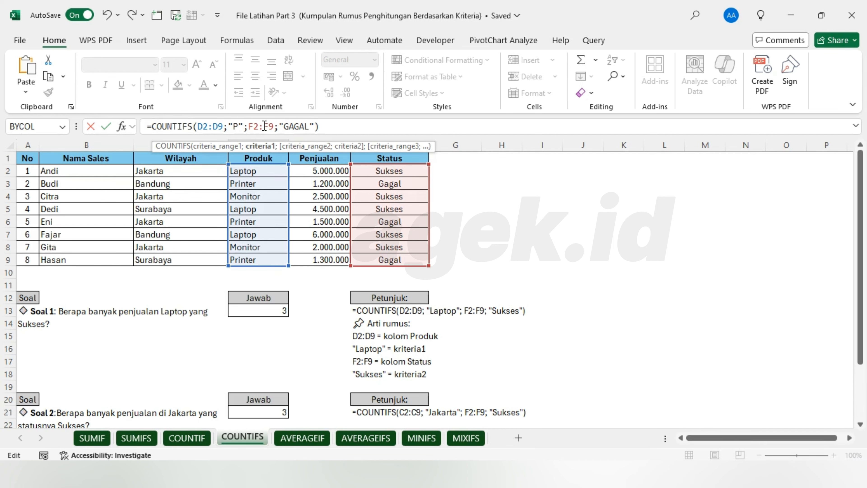
text(RIN)
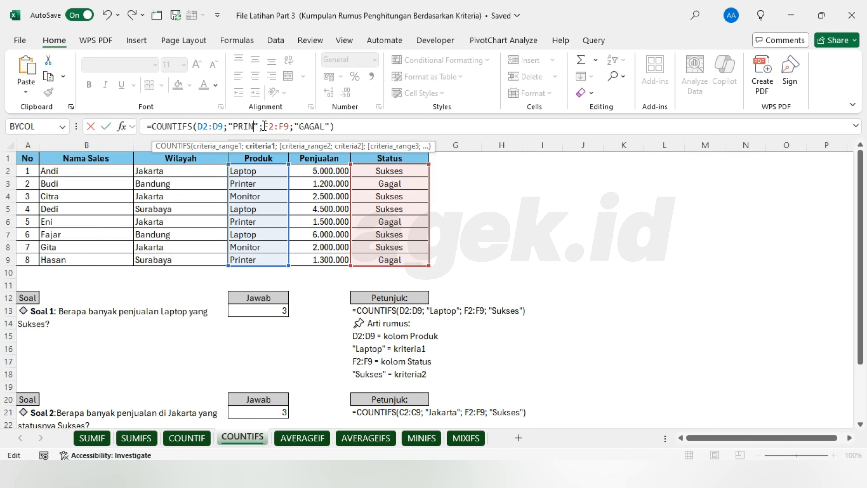
text(TER)
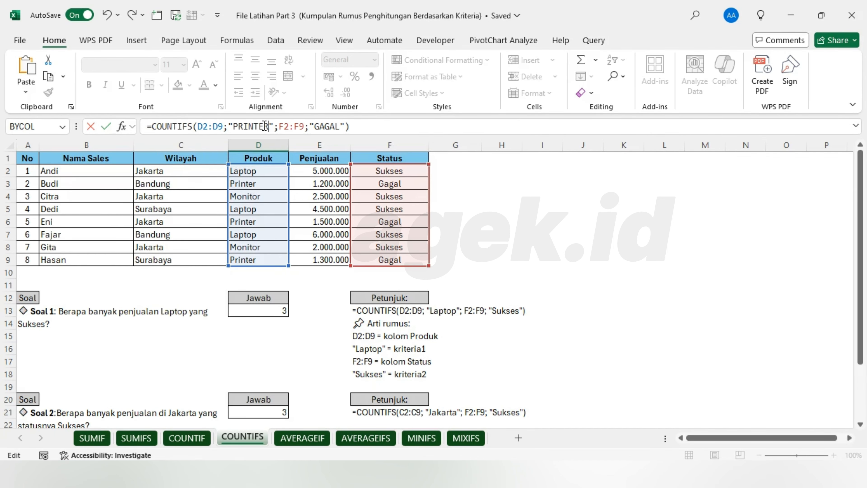
key(Return)
click(274, 396)
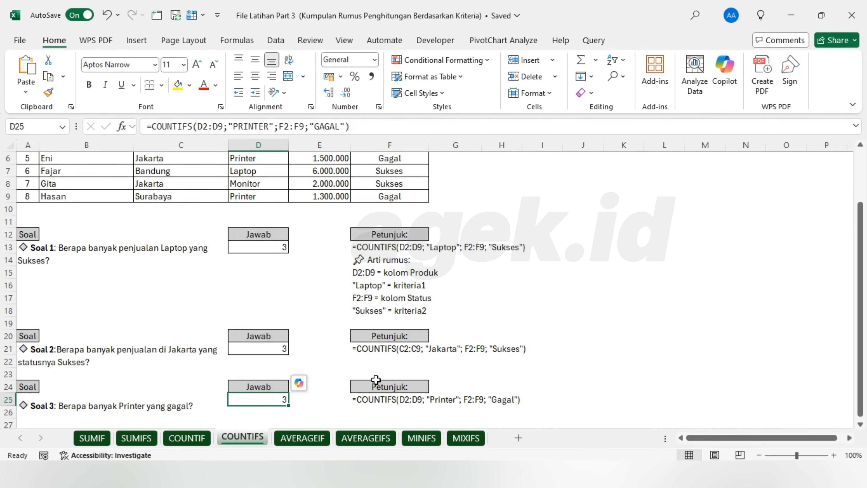
Step: Go to the AVERAGEIF exercise sheet, glancing at the AVERAGEIFS sheet for comparison before returning to it
scroll(386, 343, up, 2)
click(307, 438)
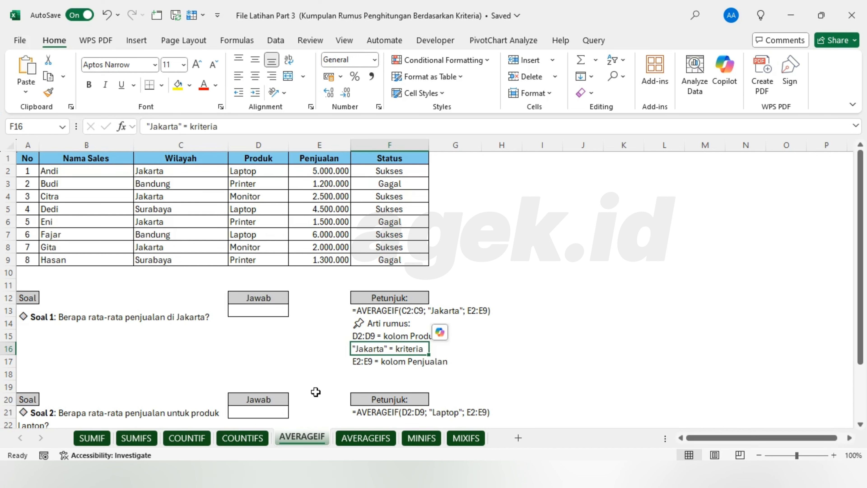
click(361, 439)
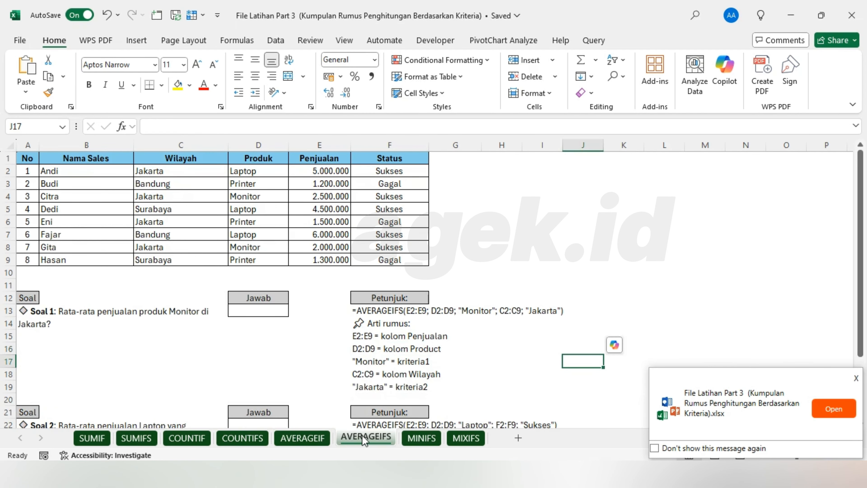
click(298, 444)
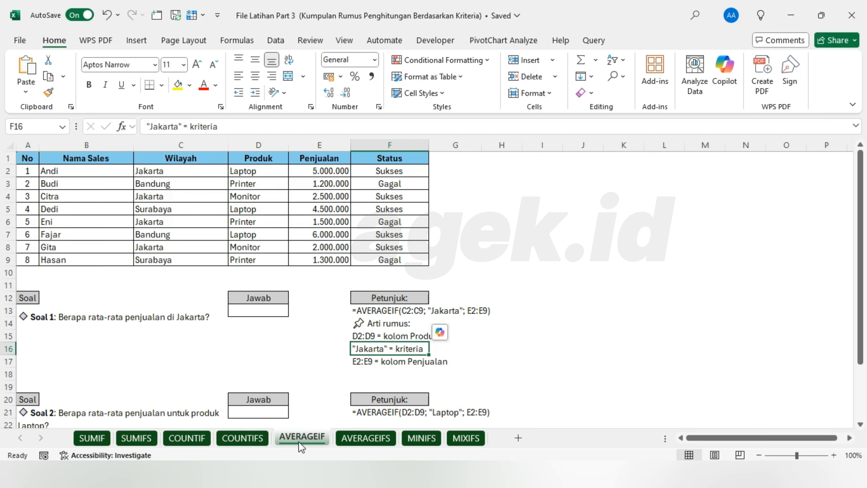
Step: Start an AVERAGEIF formula in the Soal 1 answer cell D13 with the Wilayah range C2:C9
click(138, 317)
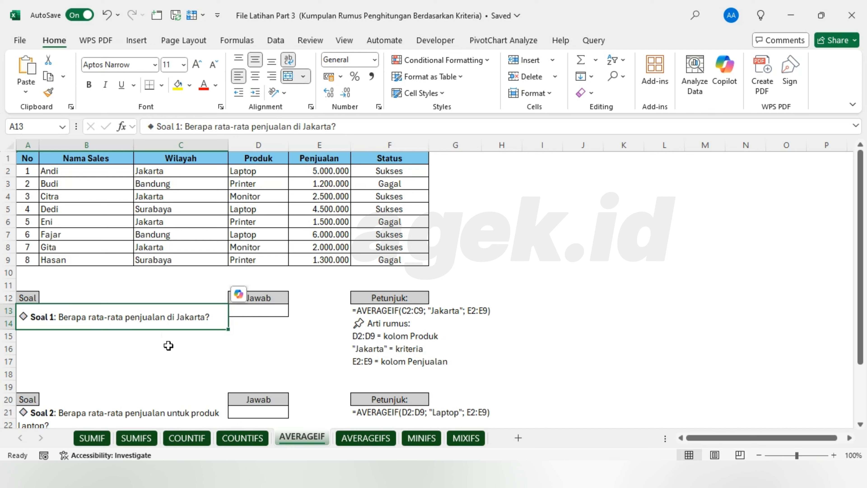
click(264, 311)
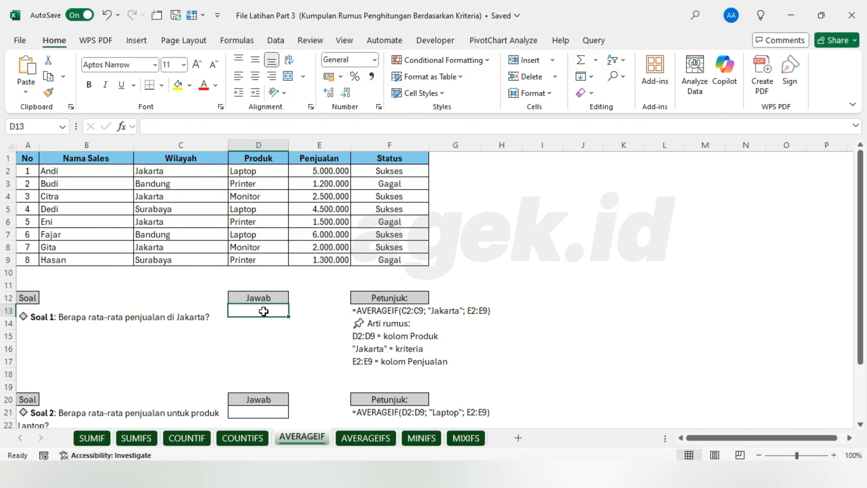
text(=)
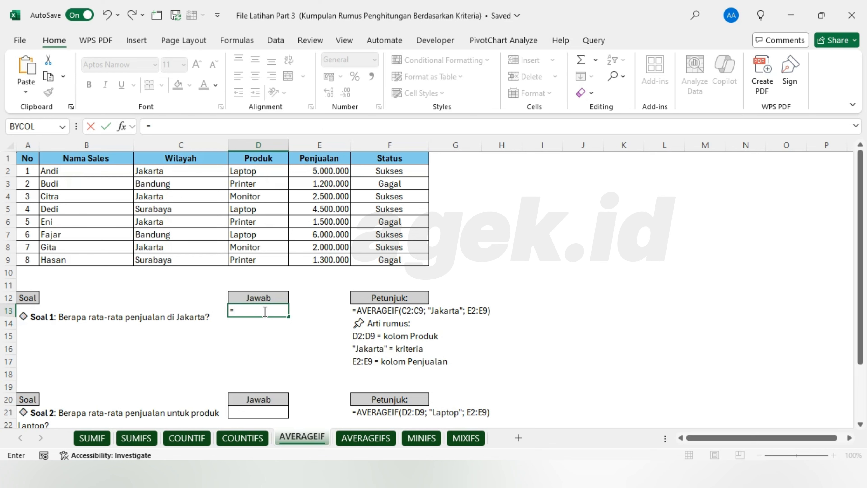
text(AVERA)
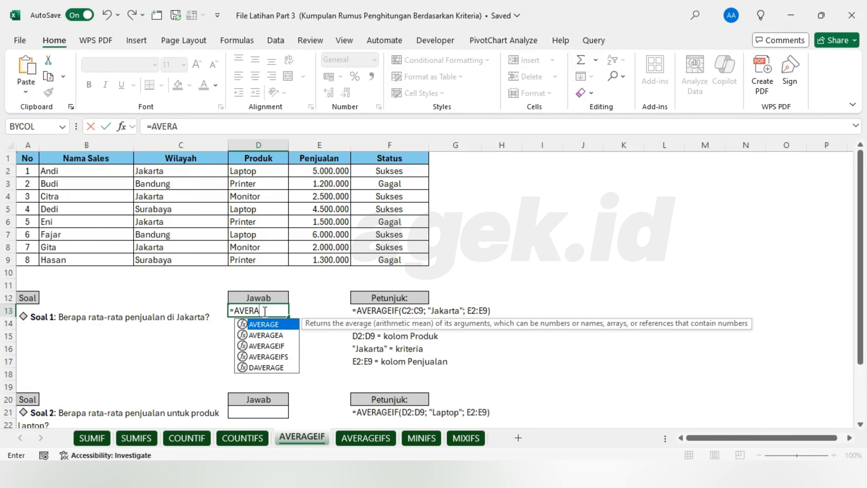
text(GEIF)
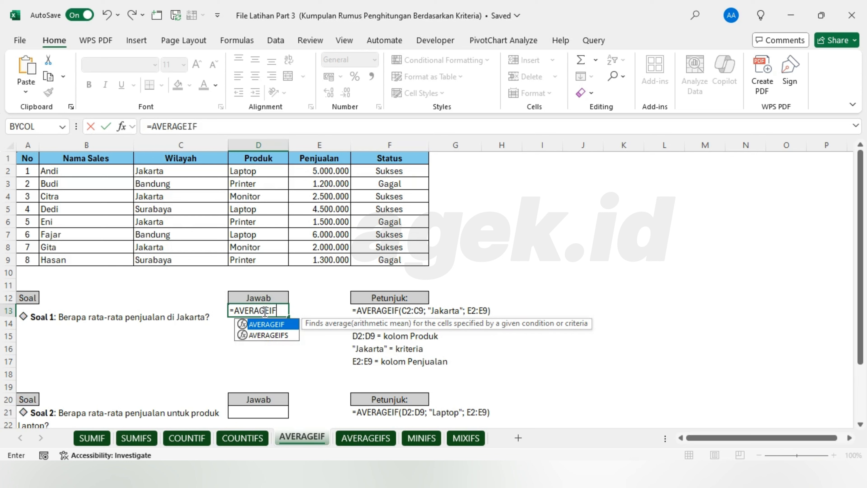
text(()
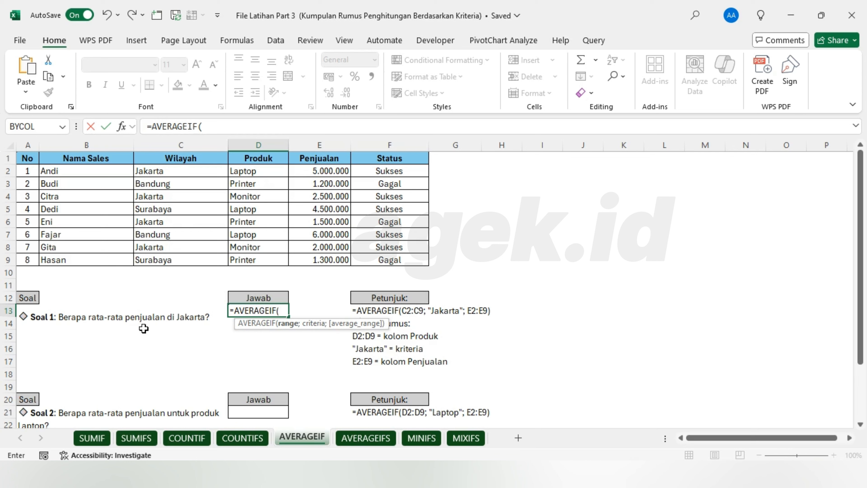
drag(209, 170, 194, 255)
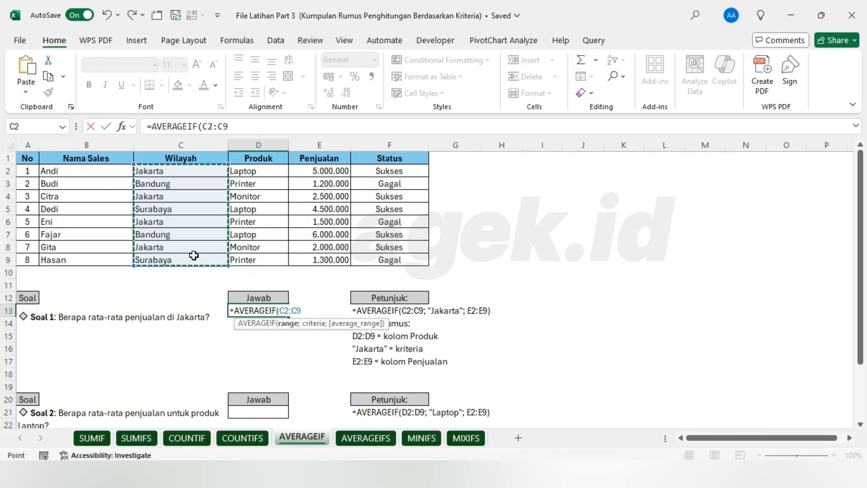
Step: Add the criterion "JAKARTA" and the Penjualan average range E2:E9 to the Soal 1 formula and complete it
text(;)
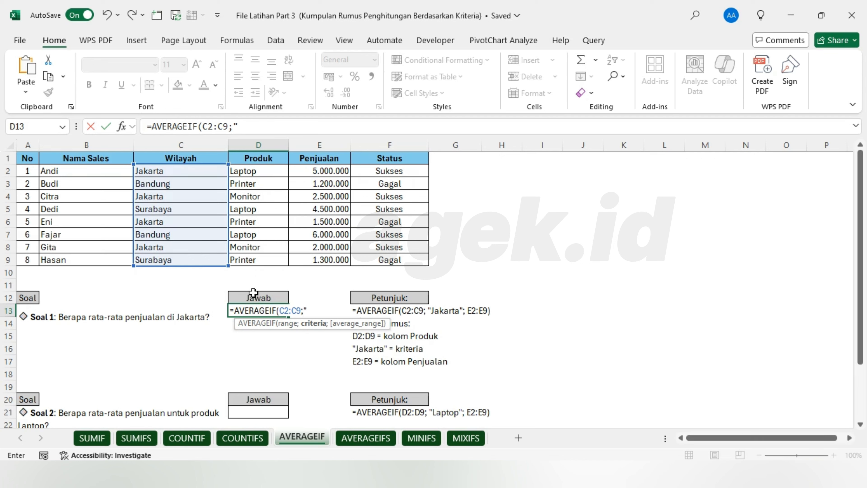
text("JAKA)
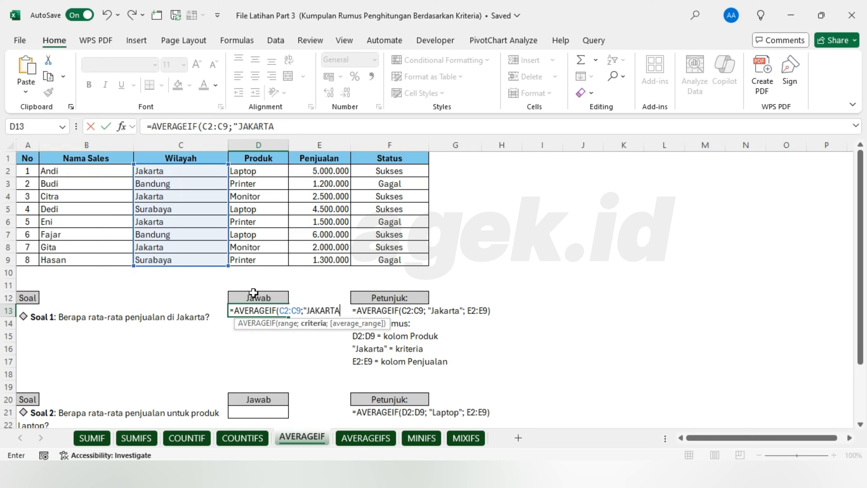
text(RTT";)
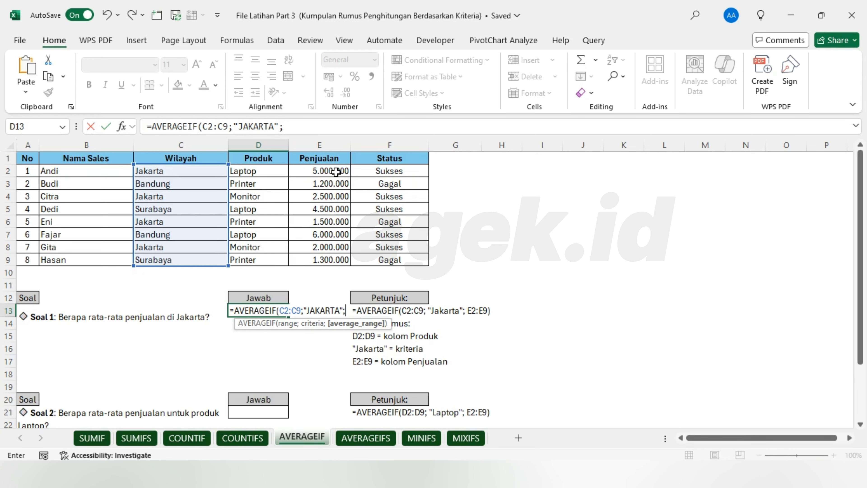
drag(336, 172, 326, 256)
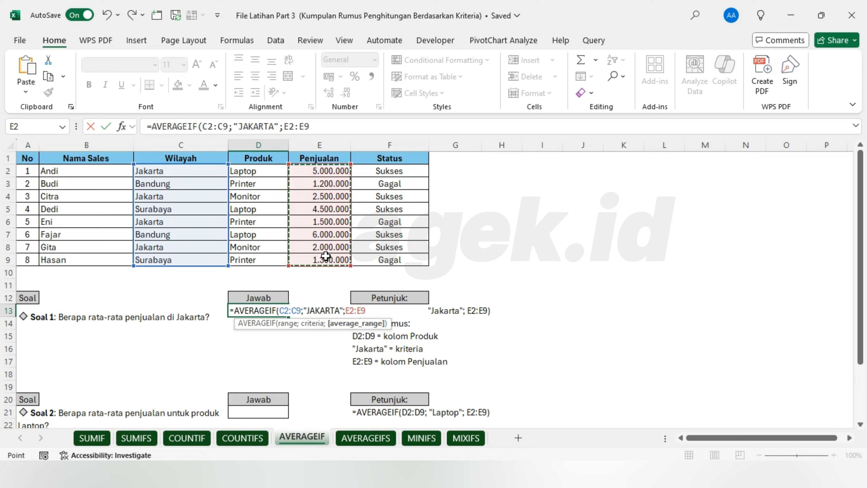
text())
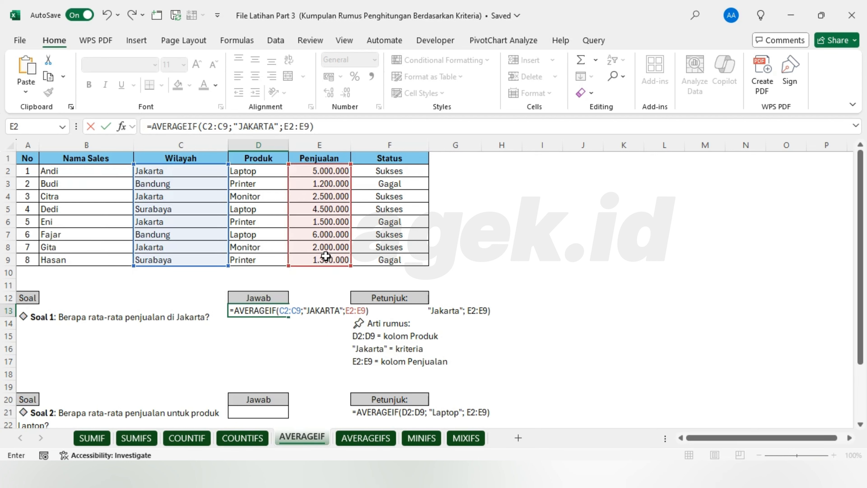
key(Return)
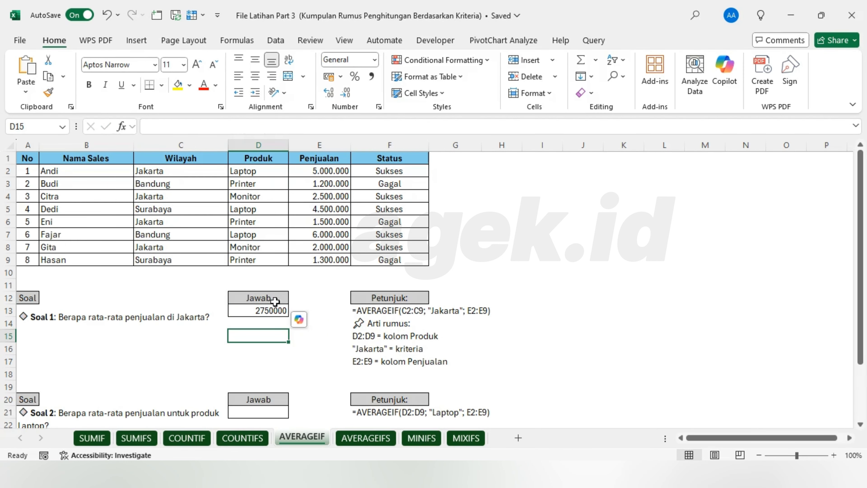
Step: Format the Soal 1 answer in D13 with the Accounting number format
click(275, 310)
click(376, 58)
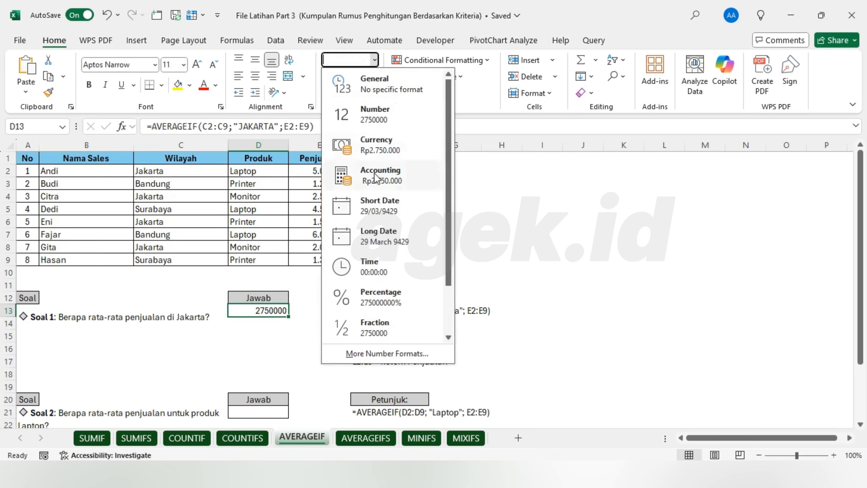
click(376, 174)
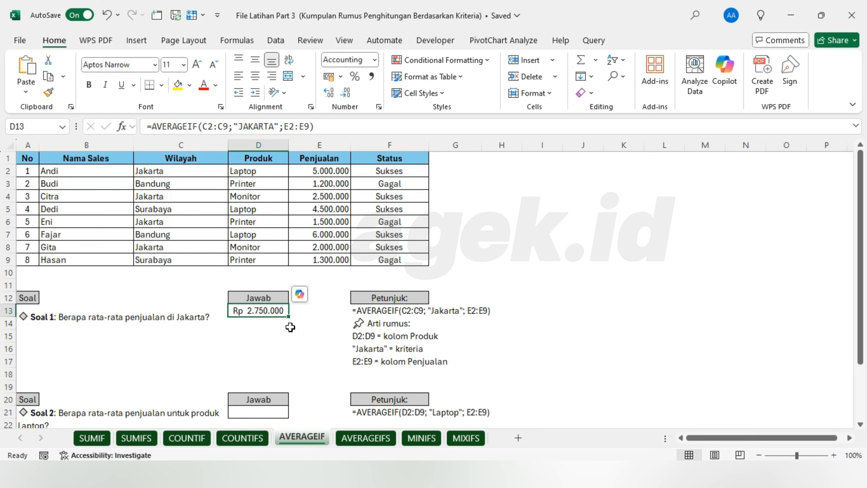
Step: Copy the text of the Soal 1 AVERAGEIF formula into the Soal 2 answer cell D21
scroll(285, 354, down, 1)
scroll(285, 358, down, 1)
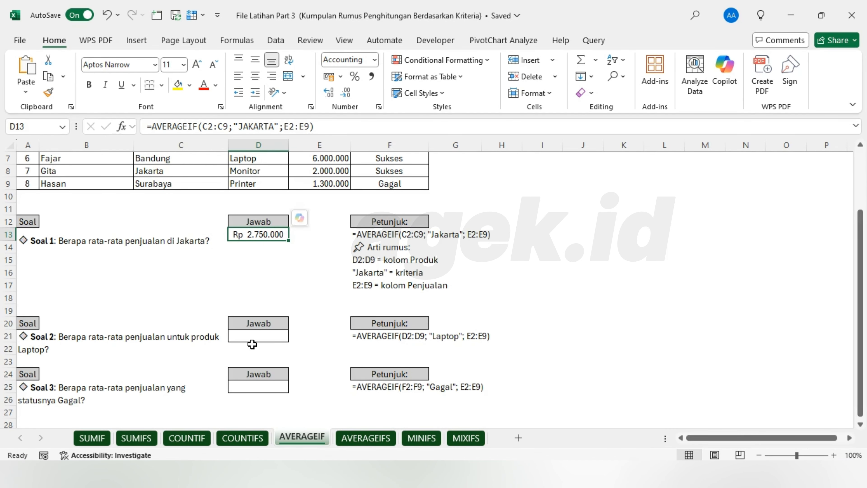
scroll(248, 355, up, 2)
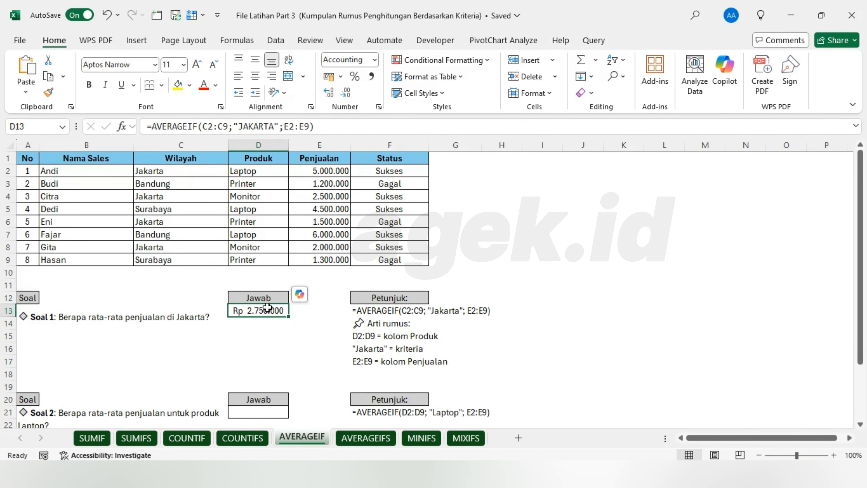
scroll(268, 264, down, 1)
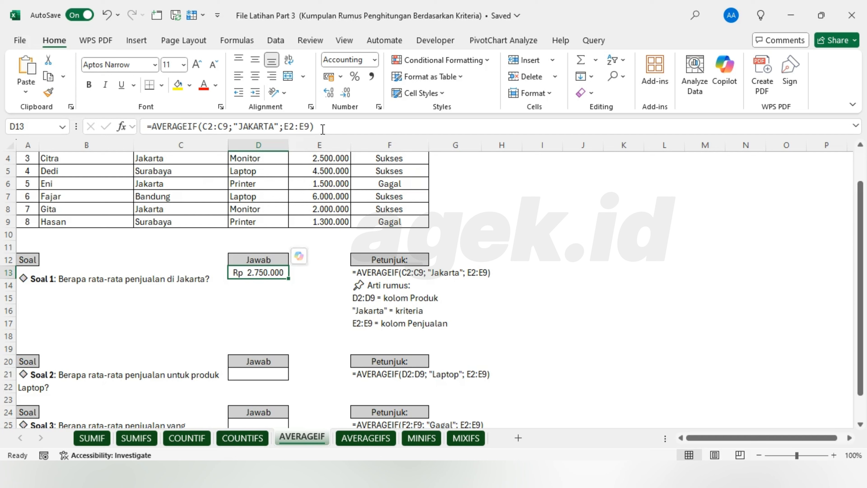
drag(320, 129, 230, 130)
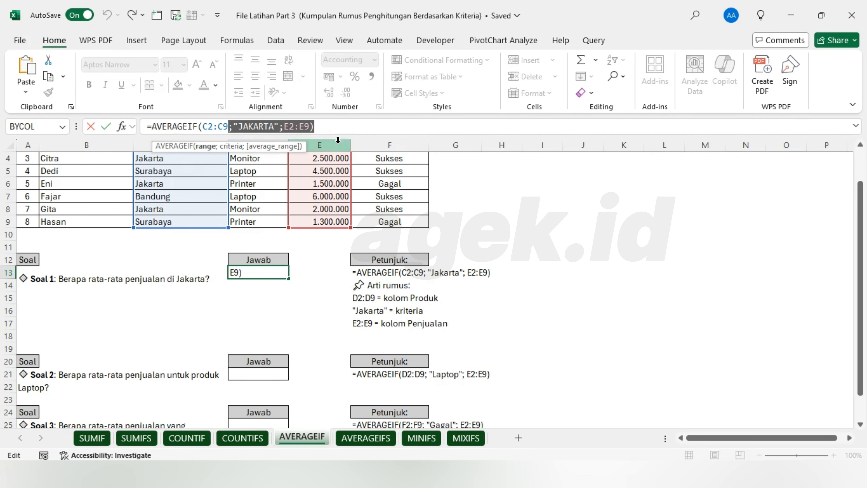
drag(334, 131, 154, 132)
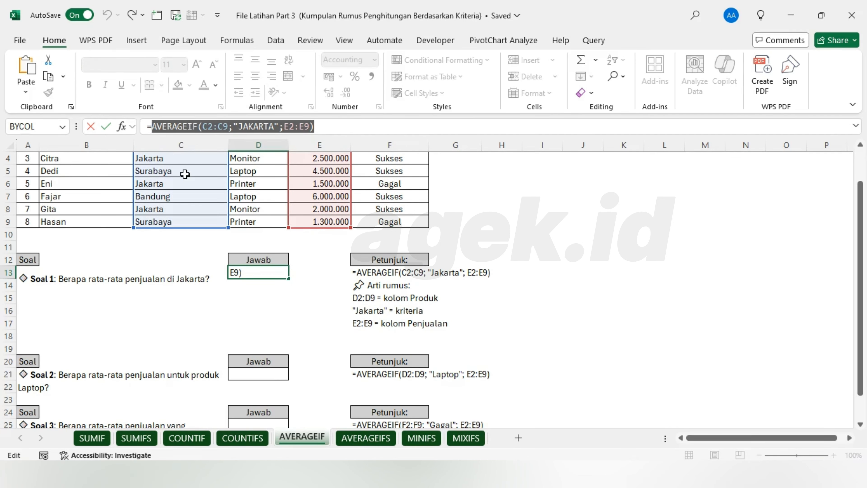
triple_click(154, 129)
key(ctrl+c)
key(Return)
scroll(196, 304, down, 2)
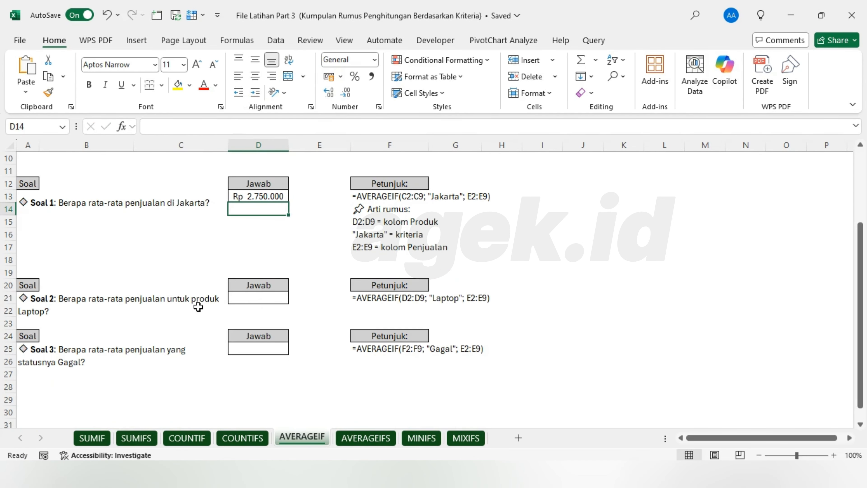
click(254, 298)
key(ctrl+v)
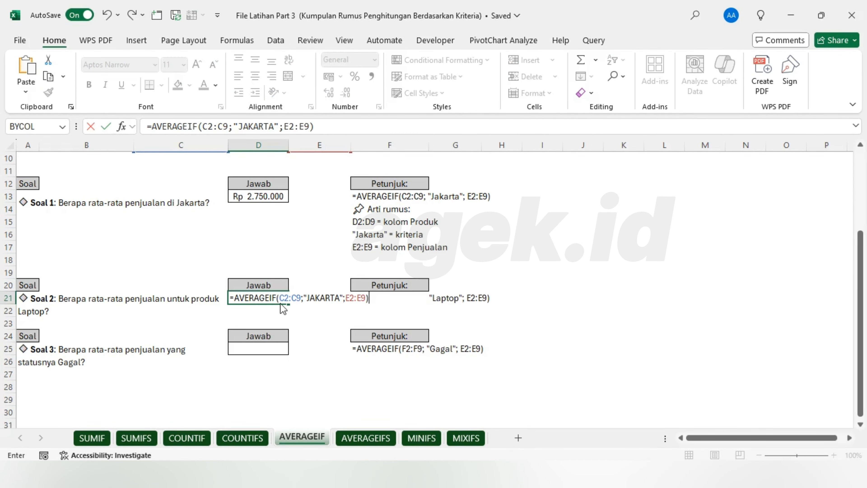
Step: Replace the arguments of the formula in D21 with the Produk range D2:D9 and the criterion "LAPTOP"
drag(283, 297, 368, 298)
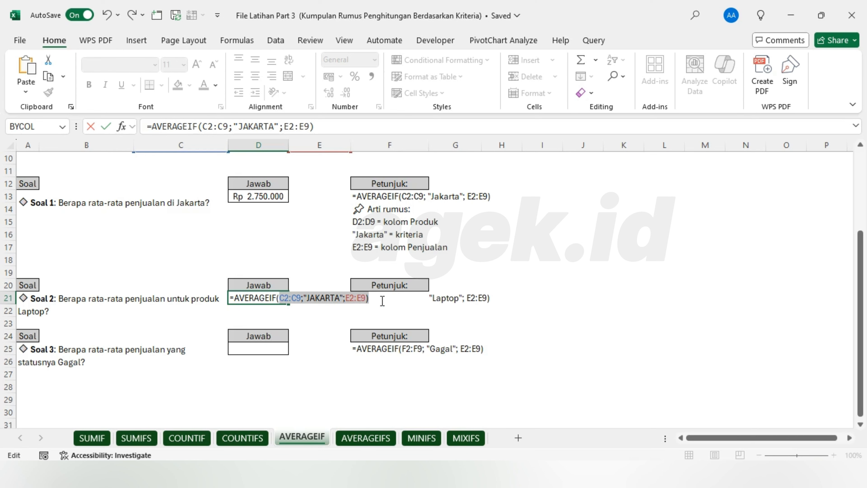
key(BackSpace)
scroll(234, 319, up, 2)
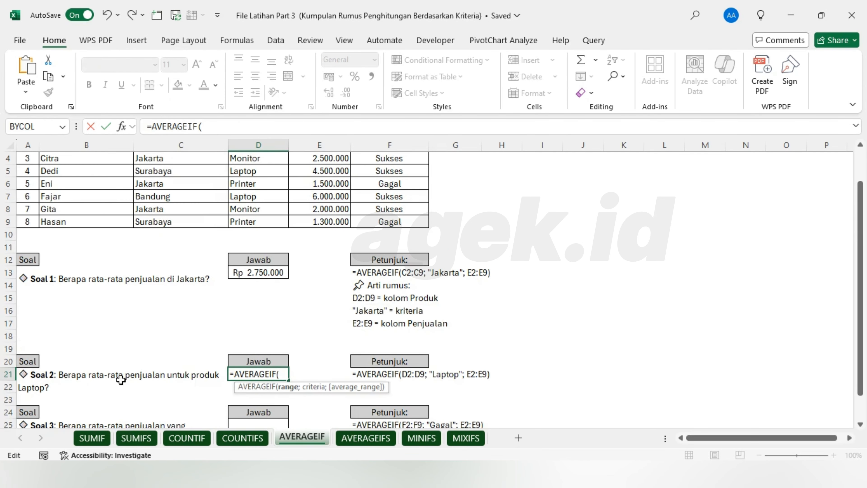
scroll(310, 331, up, 1)
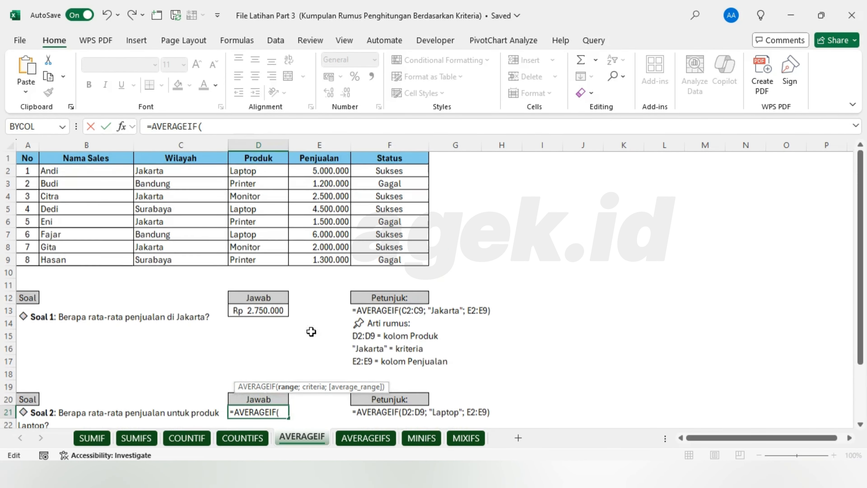
drag(267, 171, 265, 262)
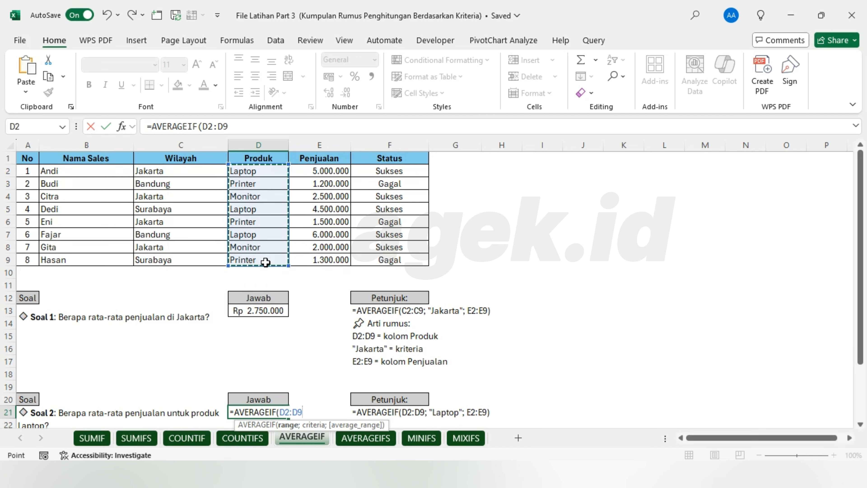
text(;")
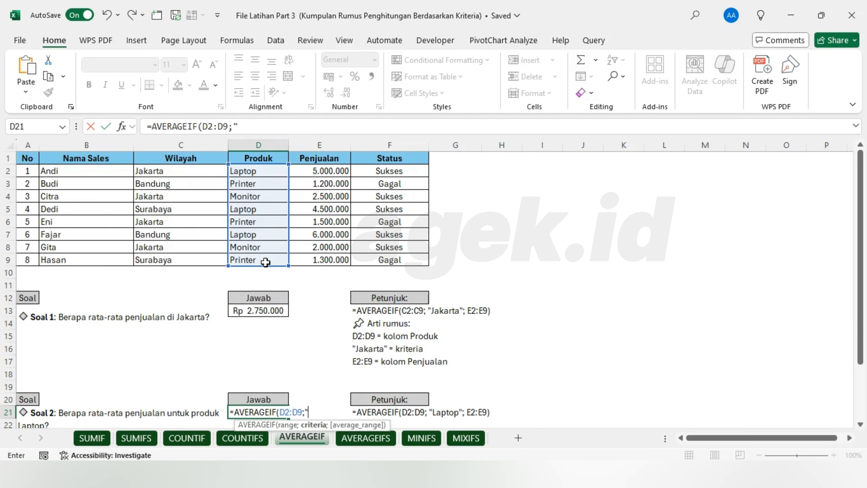
text(LAPTOP";)
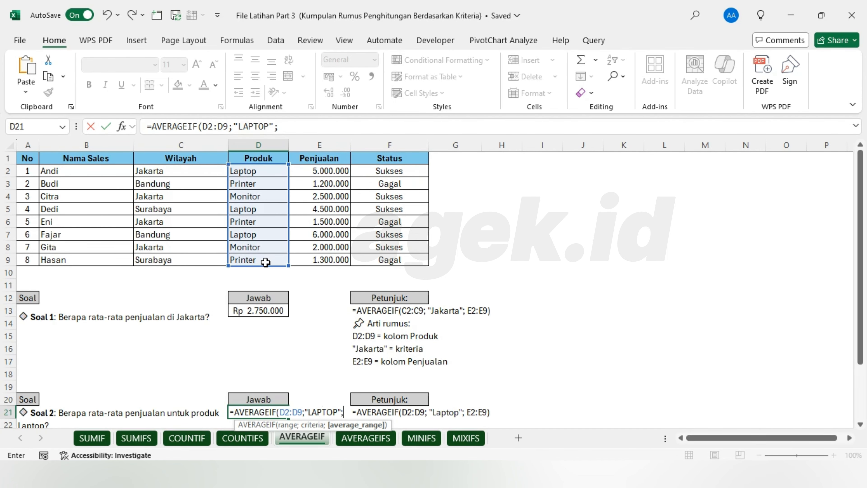
Step: Add the Penjualan average range E2:E9 to the Soal 2 formula and complete it
scroll(321, 256, down, 2)
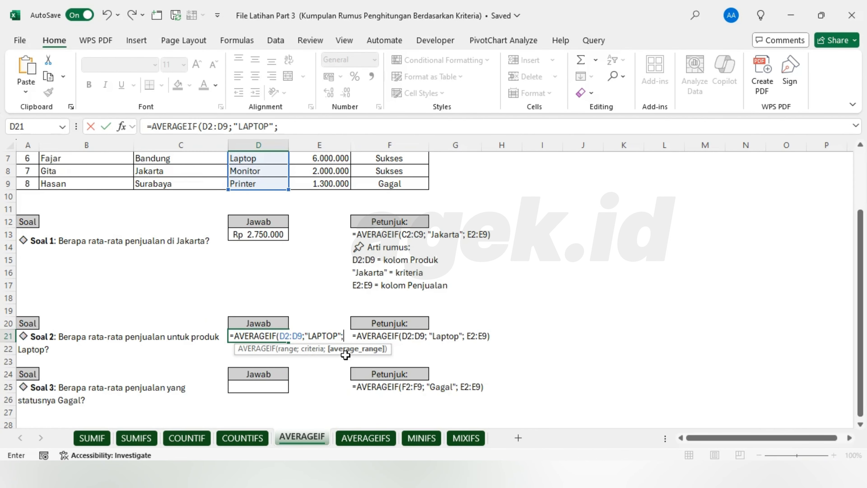
scroll(314, 374, up, 2)
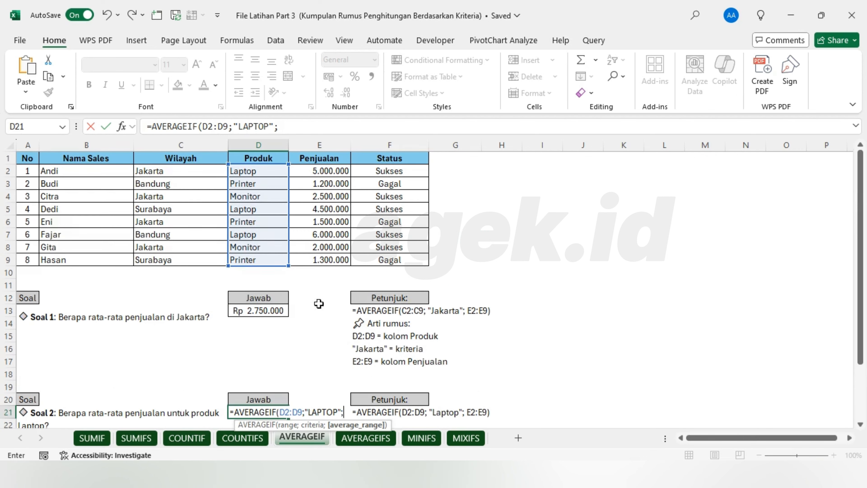
click(336, 171)
drag(336, 172, 329, 263)
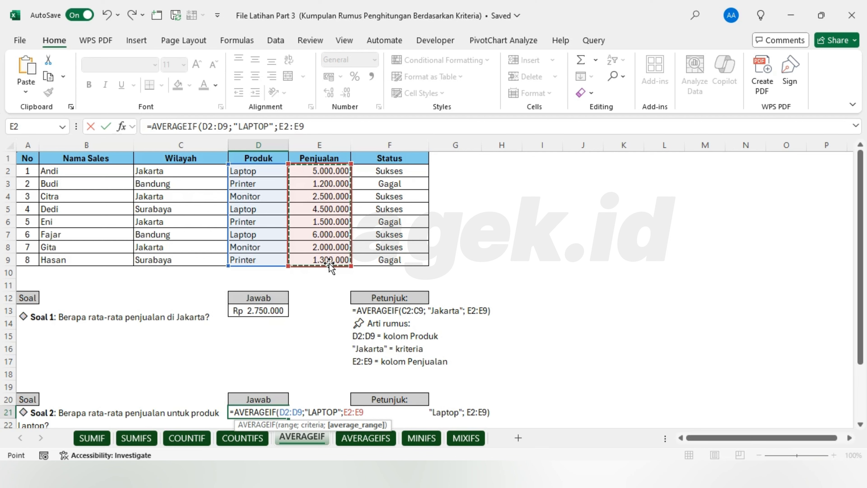
text())
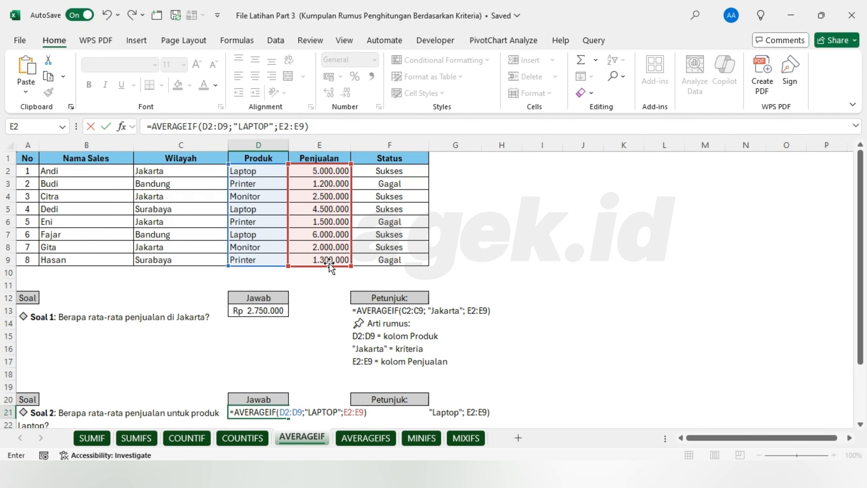
key(Return)
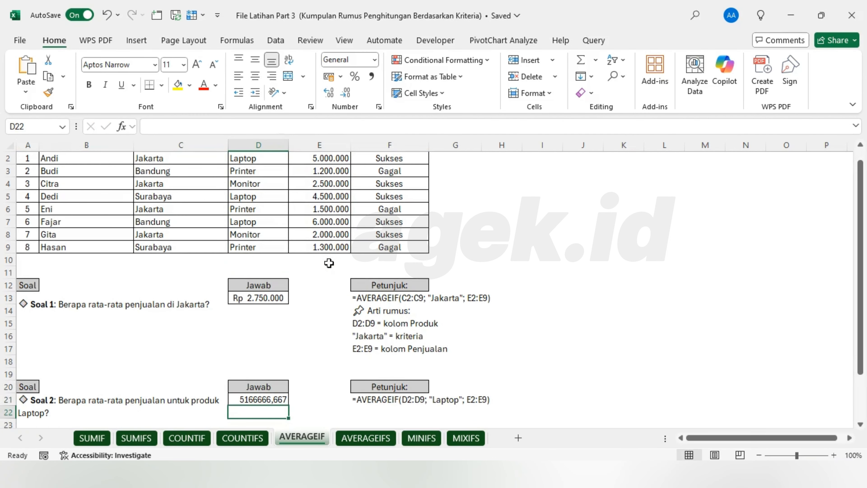
Step: Format the Soal 2 answer in D21 with the Accounting number format
scroll(330, 272, down, 1)
click(269, 374)
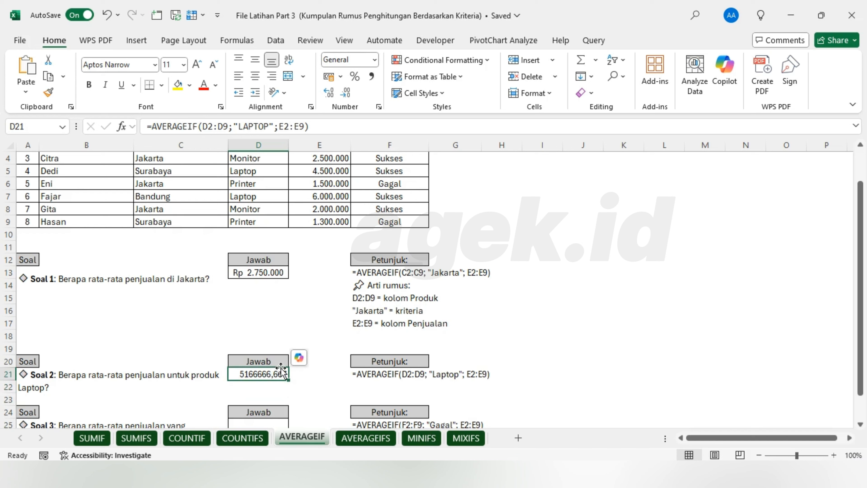
click(375, 60)
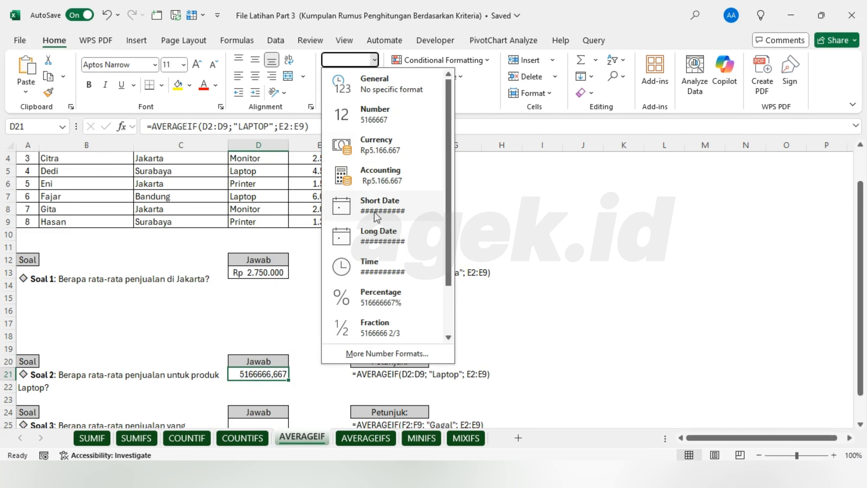
click(366, 175)
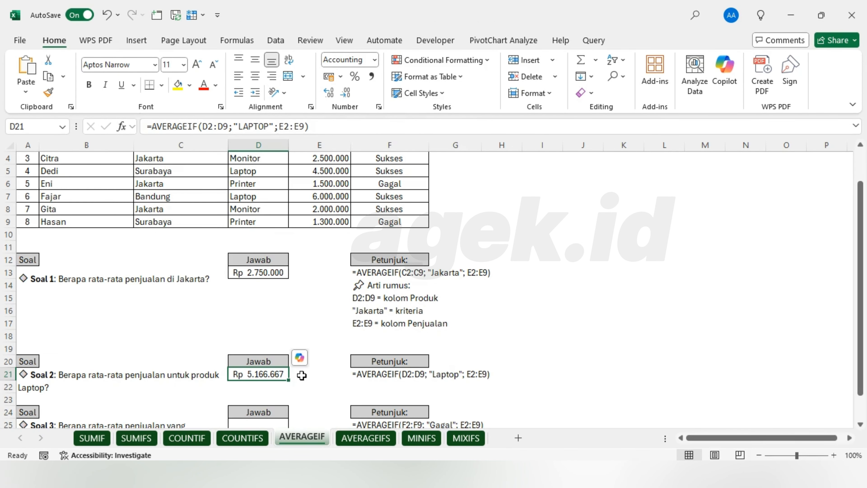
Step: Start an AVERAGEIF formula in the Soal 3 answer cell D25
scroll(302, 374, down, 1)
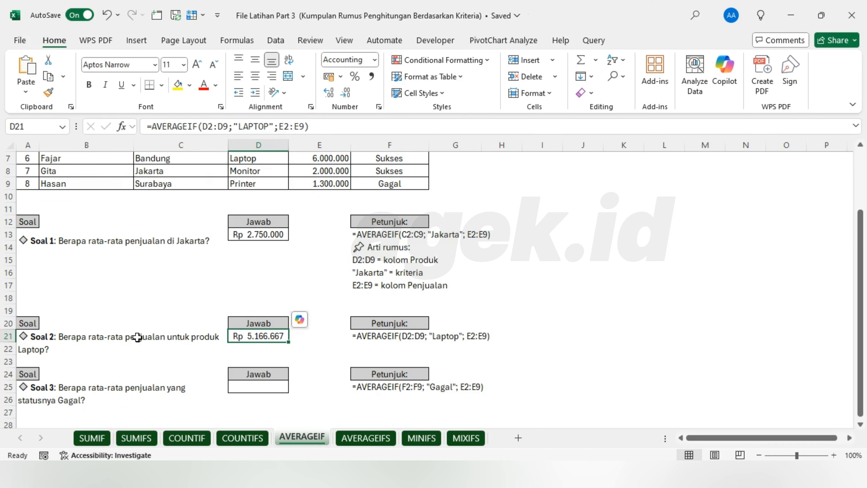
click(137, 337)
click(108, 385)
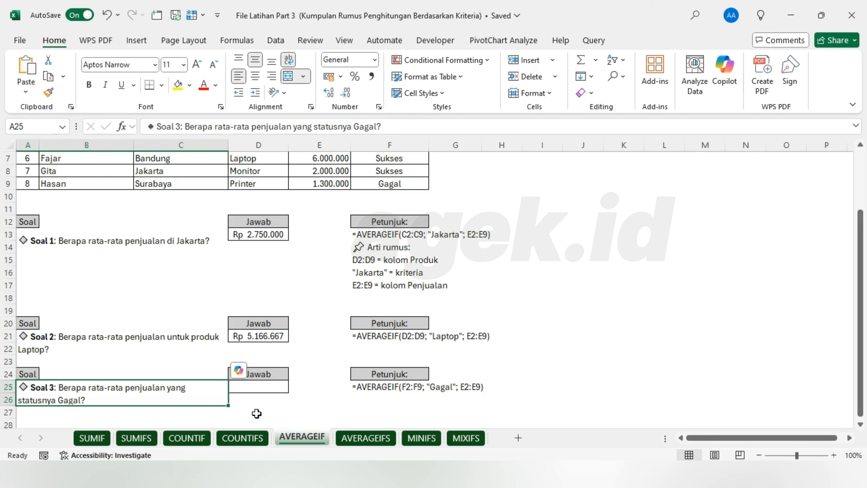
click(314, 390)
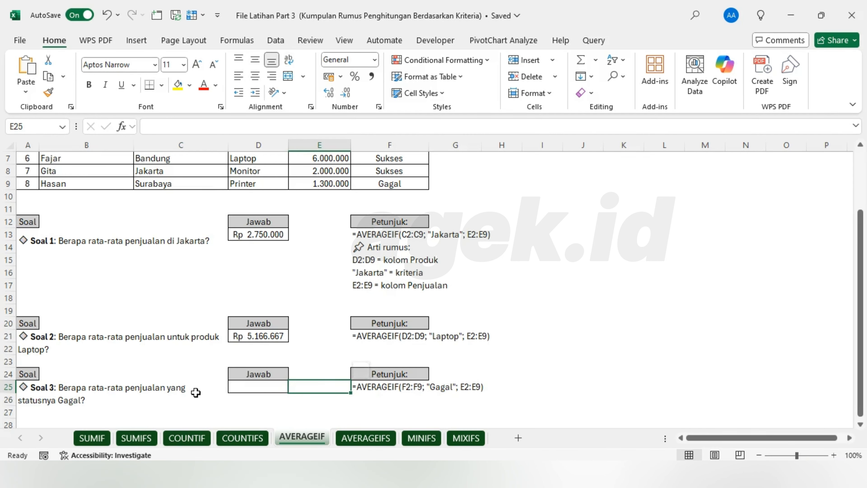
click(89, 392)
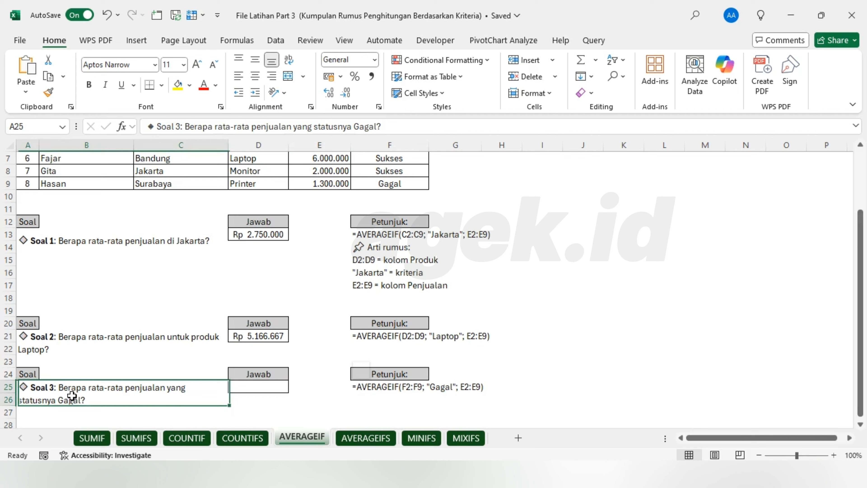
click(268, 392)
text(=)
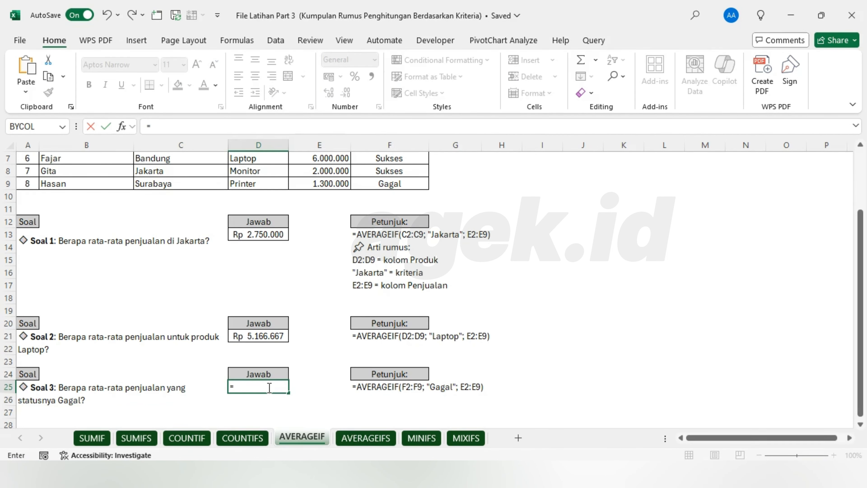
text(AVERA)
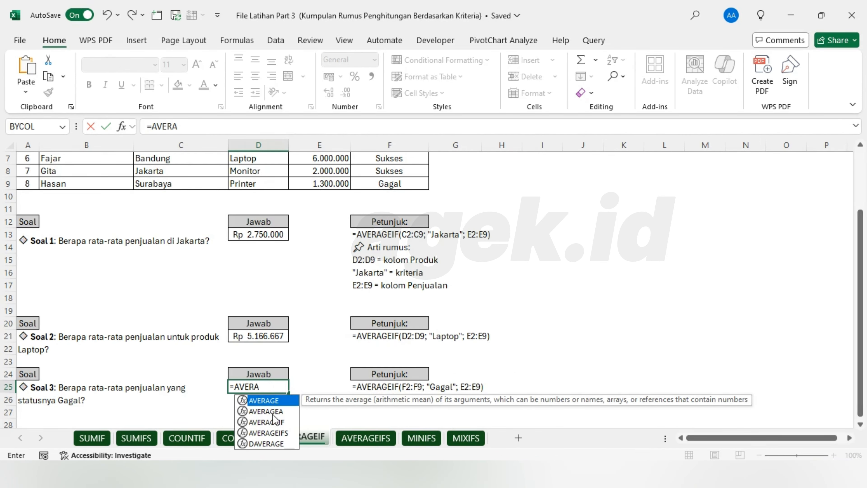
click(272, 423)
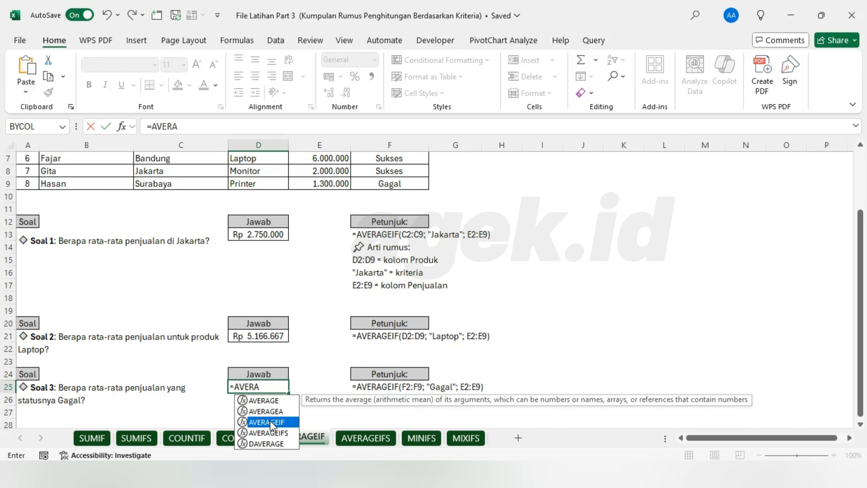
double_click(272, 423)
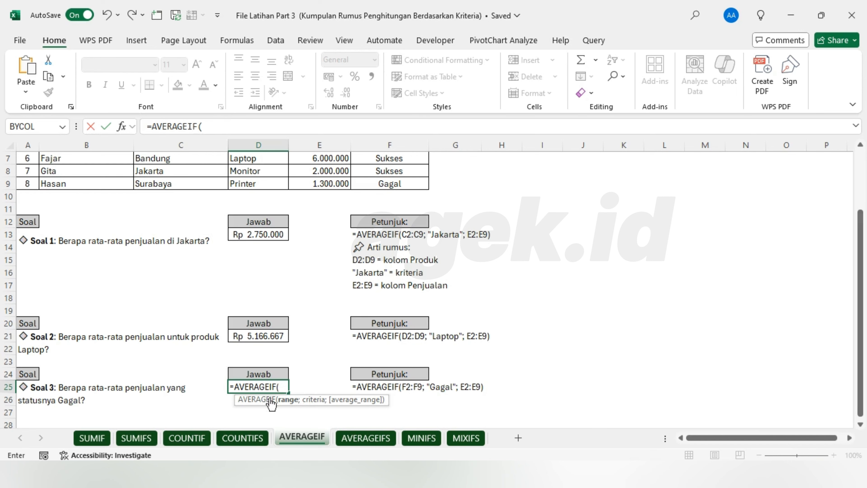
Step: Give the Soal 3 formula the Status range F2:F9 and the criterion "GAGAL"
scroll(327, 299, up, 2)
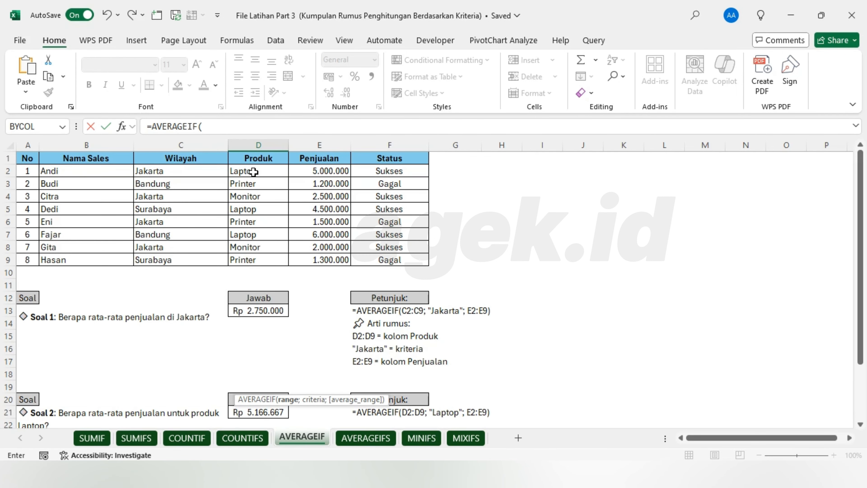
scroll(237, 325, down, 4)
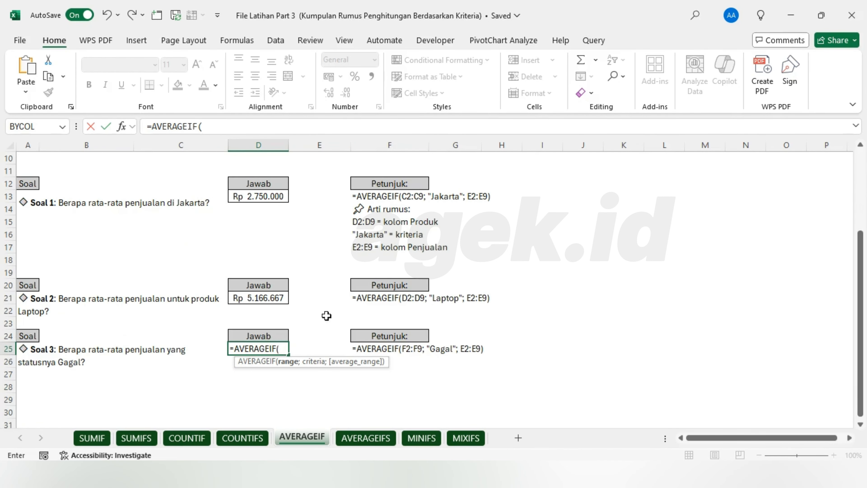
scroll(329, 314, up, 4)
drag(389, 171, 391, 265)
text(;)
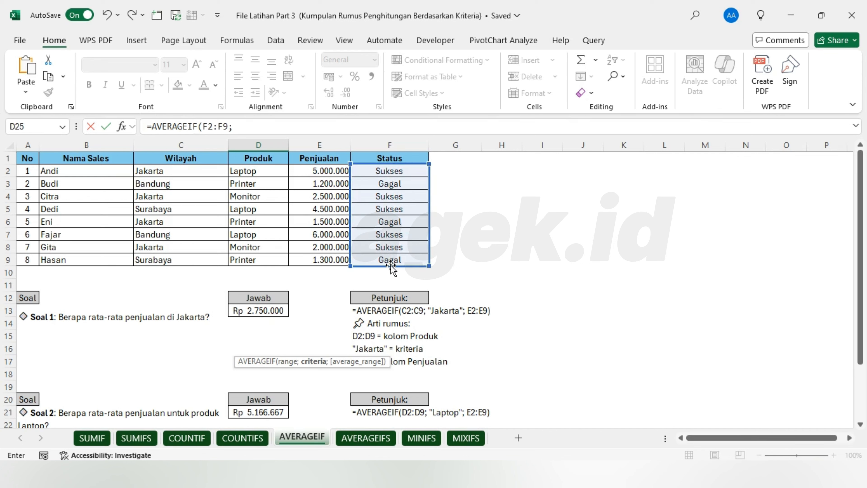
text("GAAGAL";)
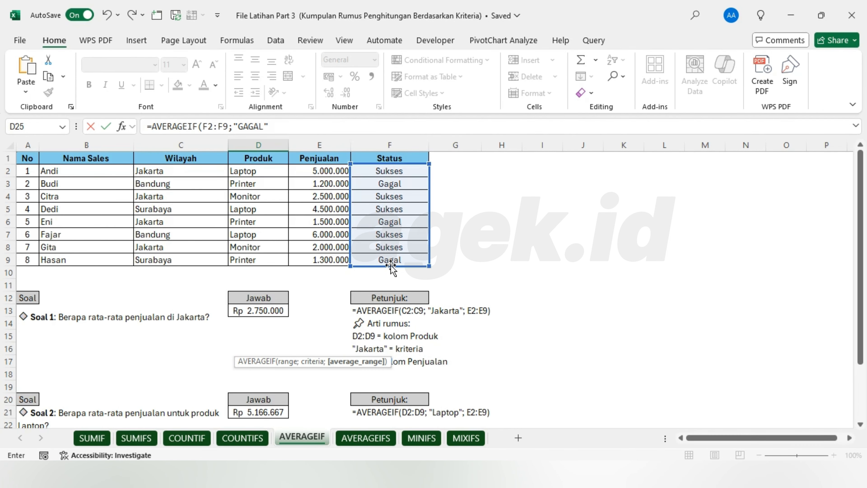
Step: Add the Penjualan average range E2:E9 to the Soal 3 formula and complete it
drag(330, 172, 335, 256)
scroll(341, 282, down, 1)
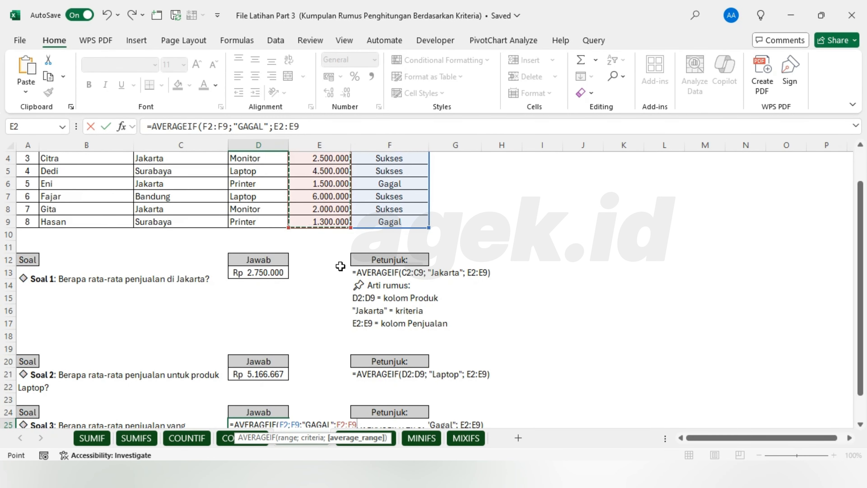
scroll(339, 266, up, 1)
key(Return)
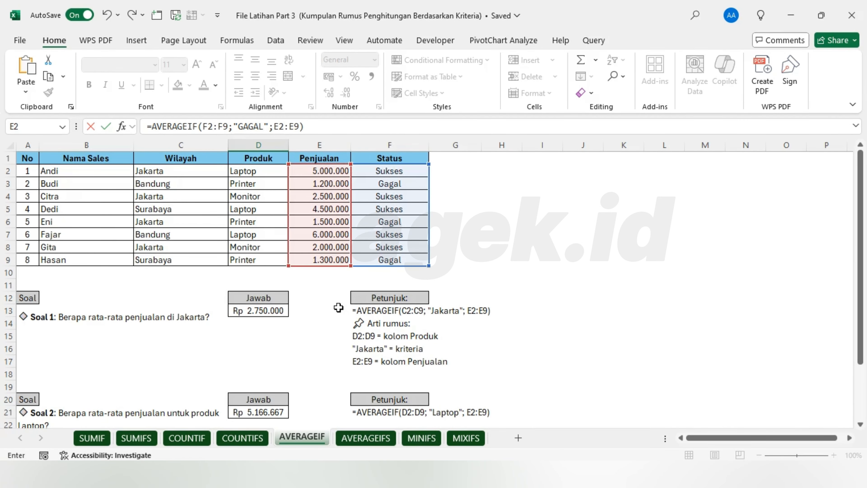
Step: Format the Soal 3 answer in D25 with the Accounting number format
scroll(336, 306, down, 4)
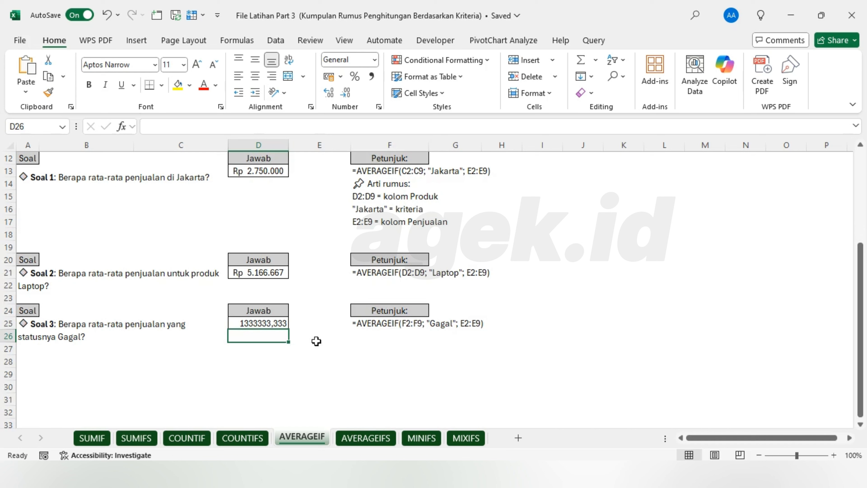
click(264, 324)
click(375, 60)
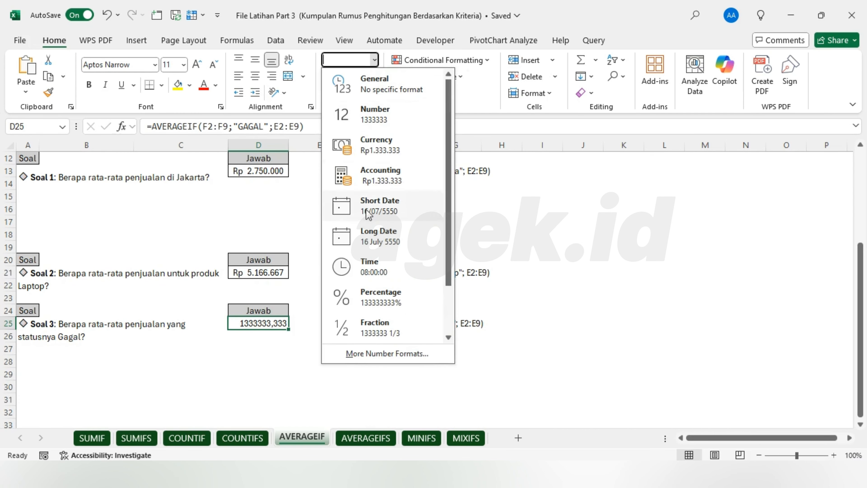
click(372, 172)
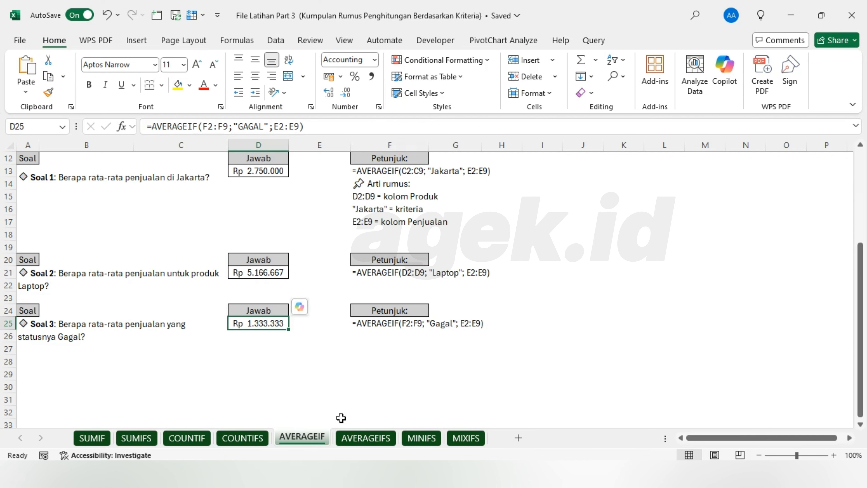
Step: On the AVERAGEIFS sheet, start an AVERAGEIFS formula in the Soal 1 answer cell D13 with the Penjualan average range E2:E9
click(361, 438)
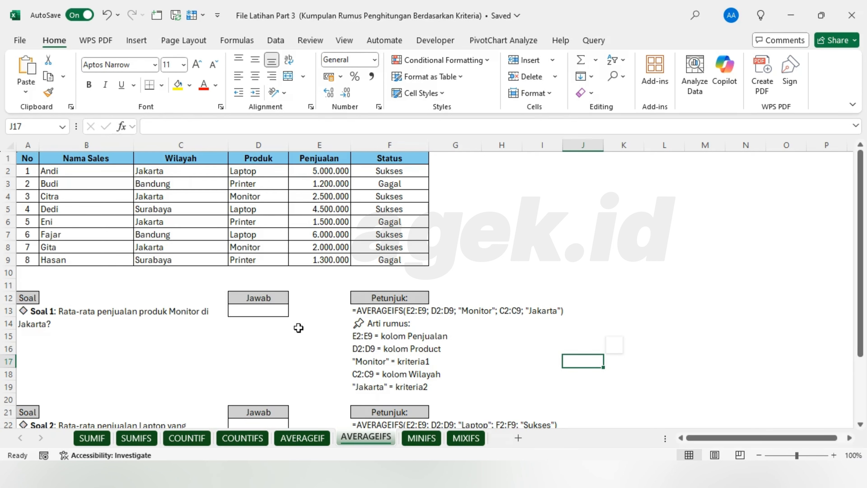
click(264, 312)
text(=)
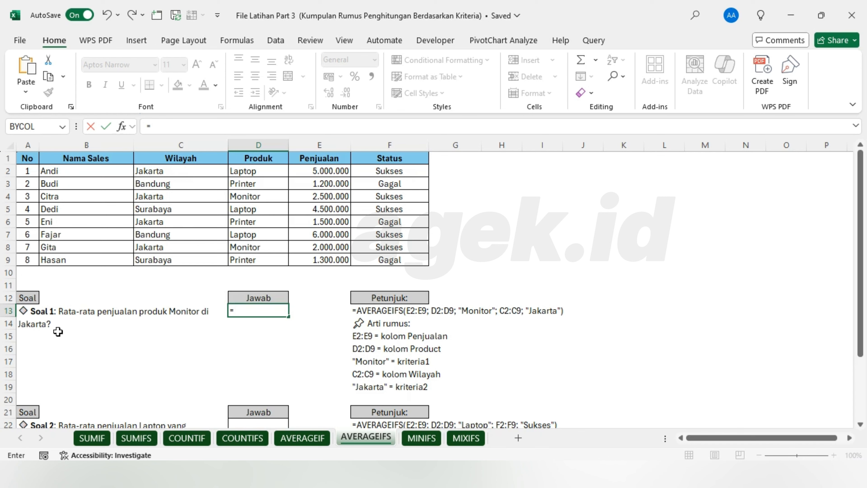
text(AVE)
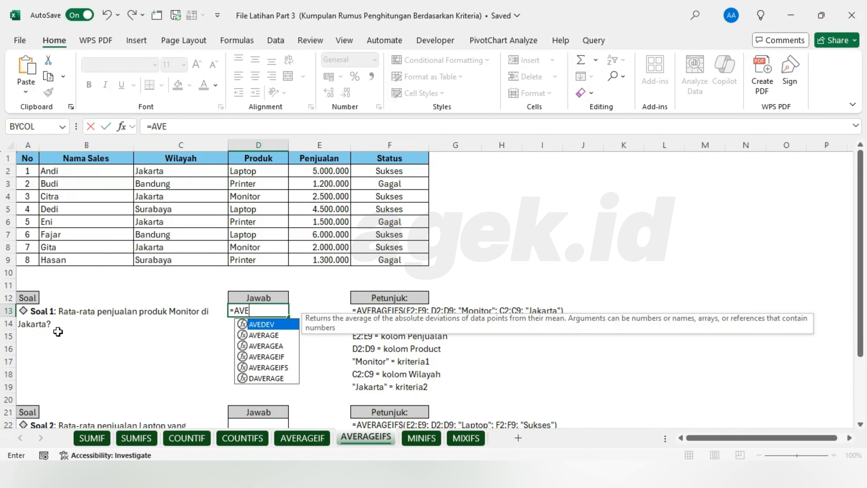
click(265, 369)
double_click(265, 368)
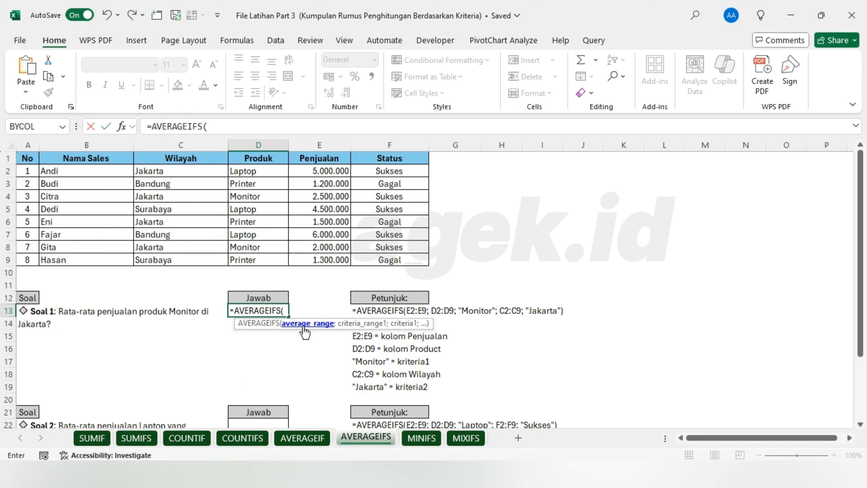
drag(322, 173, 319, 260)
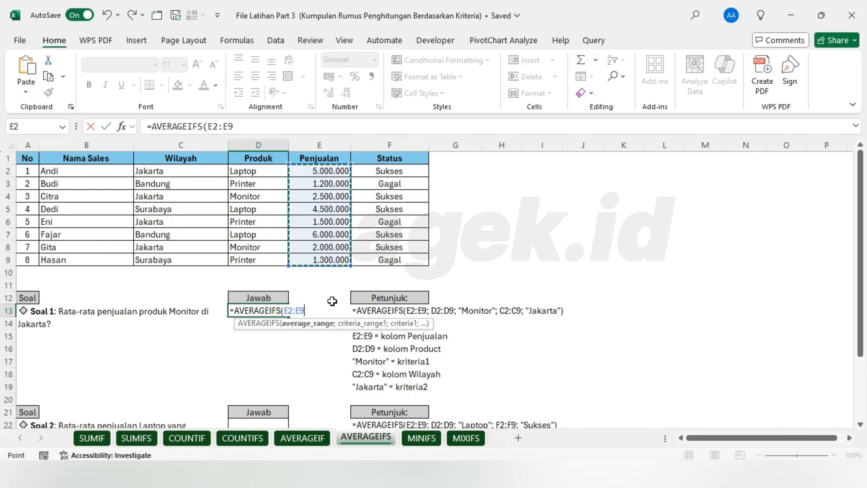
text(;)
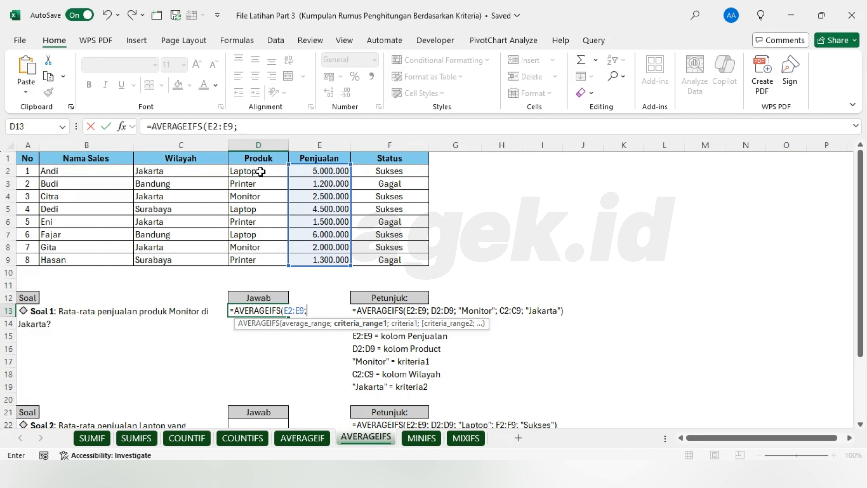
Step: Add the Produk range D2:D9 with the criterion "MONITOR" as the first condition of the Soal 1 formula
drag(261, 171, 248, 259)
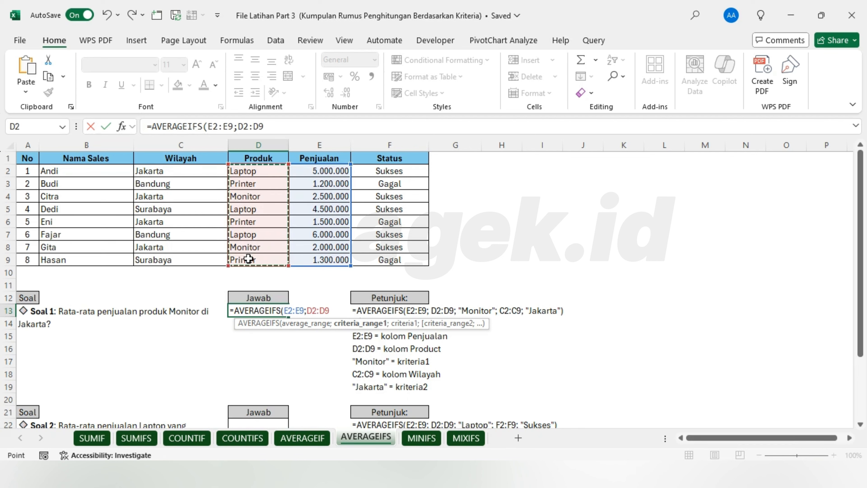
text(;)
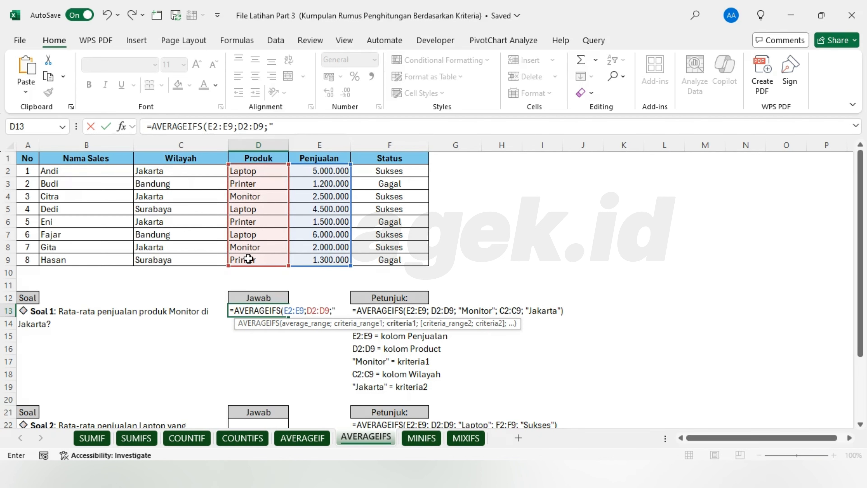
text("mONI)
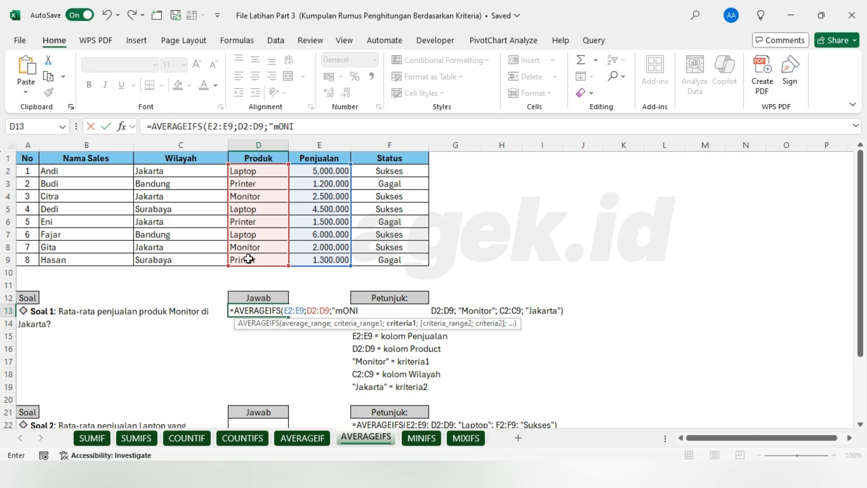
key(BackSpace)
key(BackSpace)
key(BackSpace)
key(BackSpace)
text(MONI)
key(BackSpace)
key(BackSpace)
key(BackSpace)
text(ONITOR)
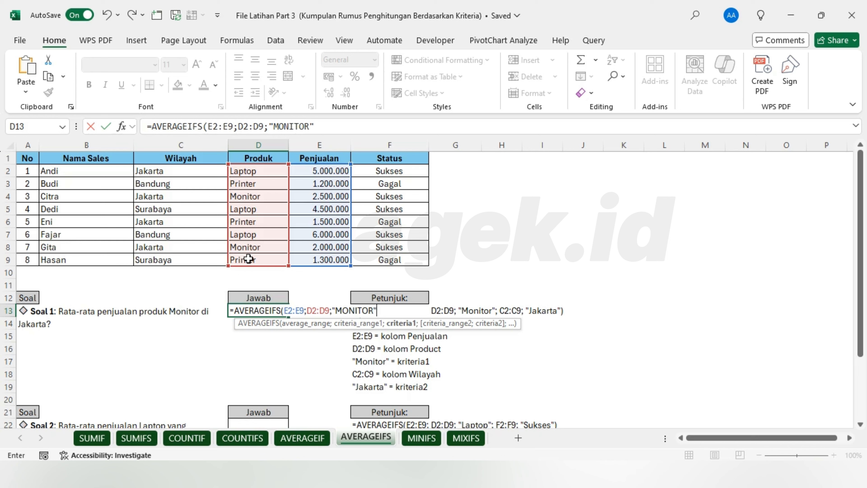
text(")
Step: Reopen the Soal 1 formula in D13 and add the Wilayah range C2:C9 as the second criteria range
drag(176, 170, 164, 263)
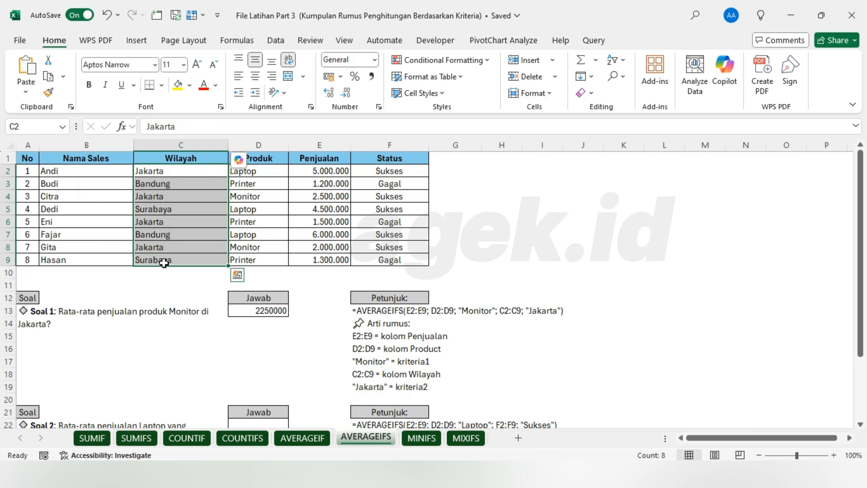
click(270, 310)
double_click(270, 309)
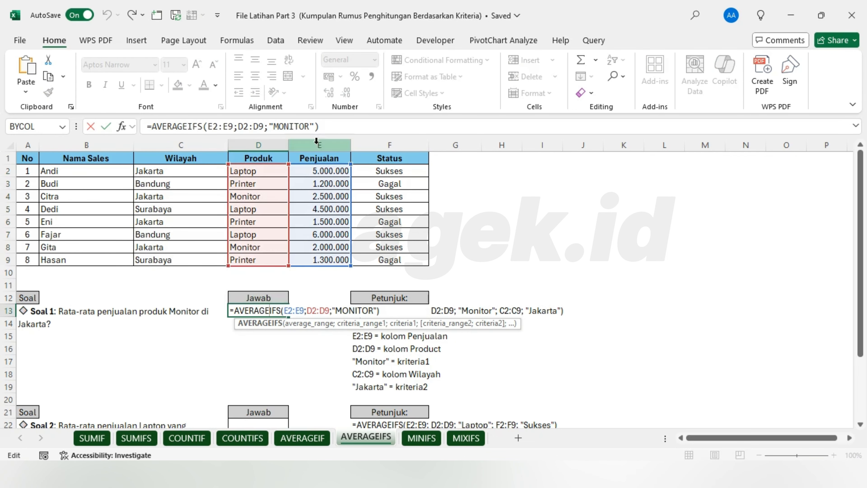
click(304, 129)
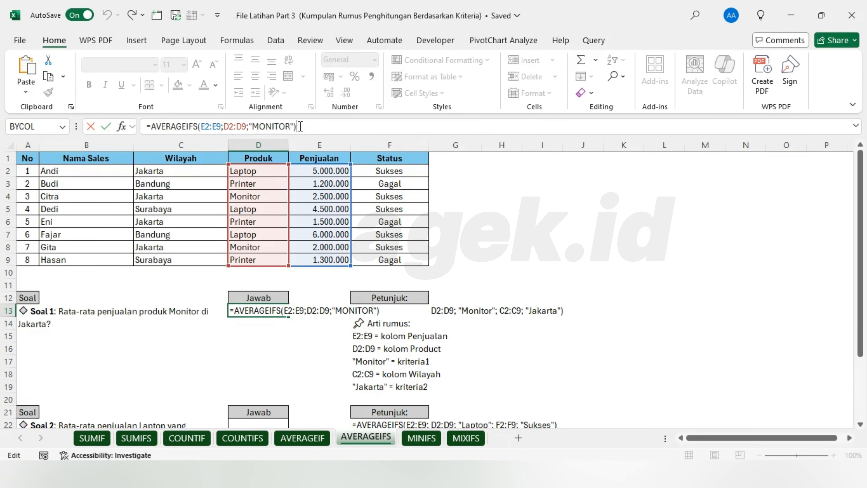
key(BackSpace)
text(;)
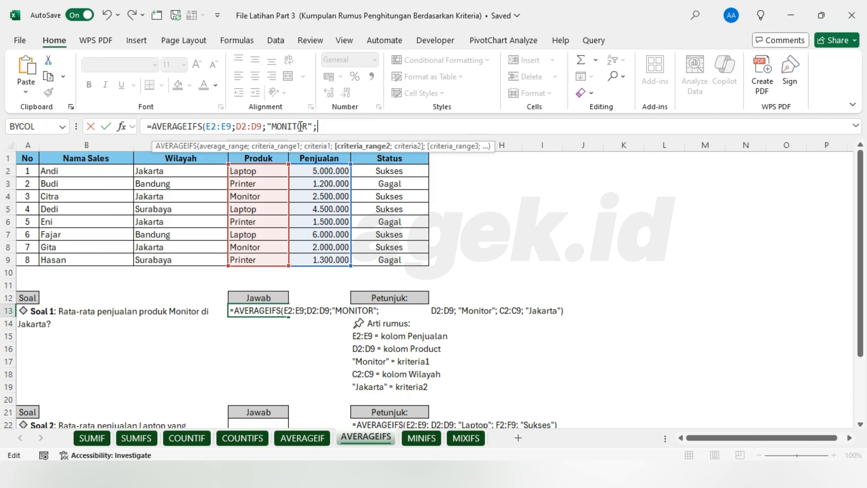
drag(186, 171, 174, 259)
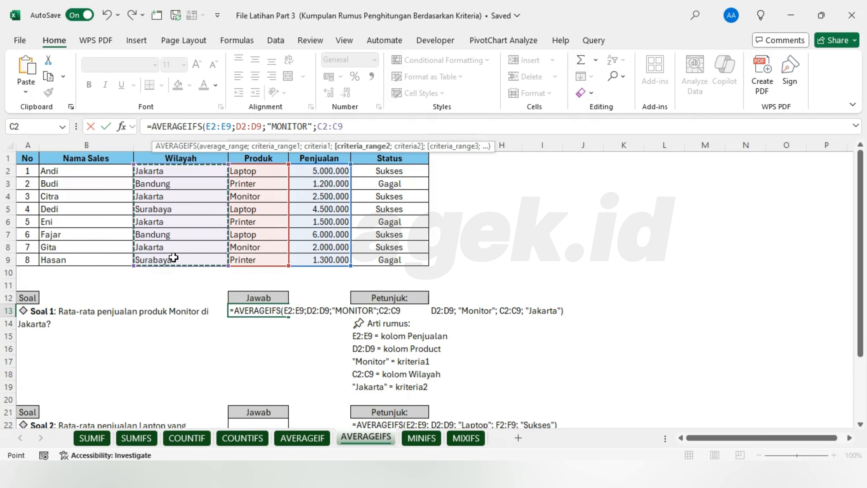
Step: Enter "JAKARTA" as the second criterion and complete the Soal 1 AVERAGEIFS formula
text(;)
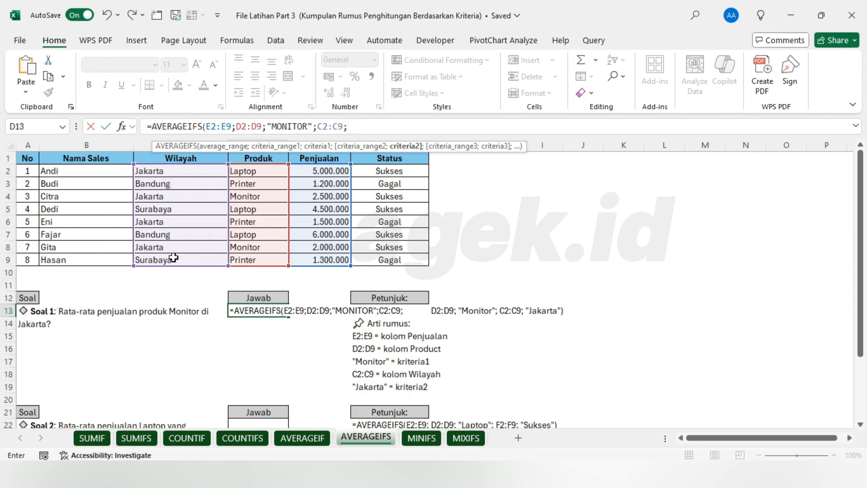
text("JAJAKR)
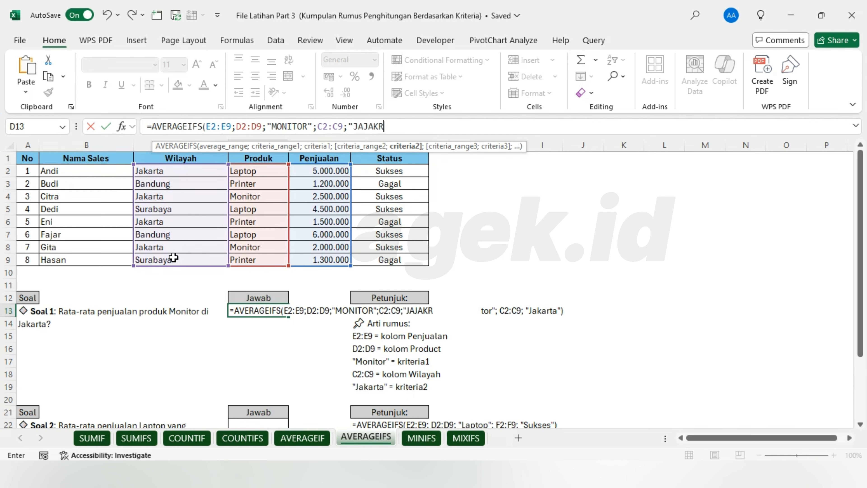
key(BackSpace)
key(BackSpace)
text(KARTAA)
text())
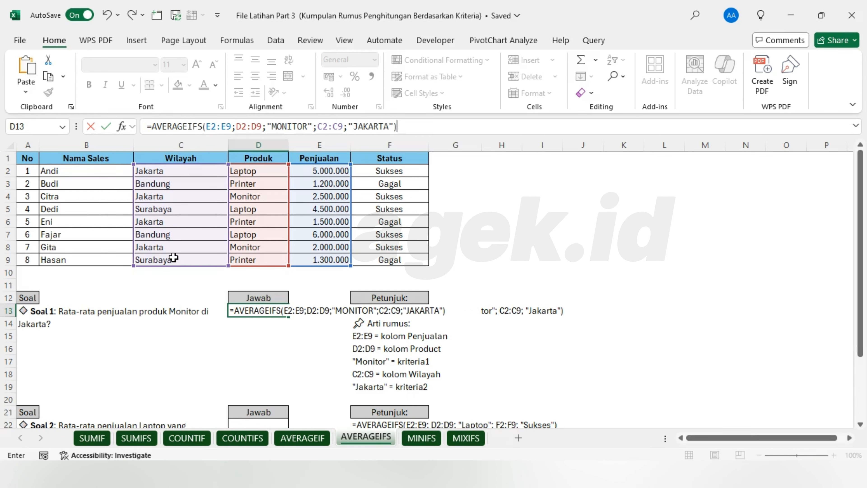
key(Return)
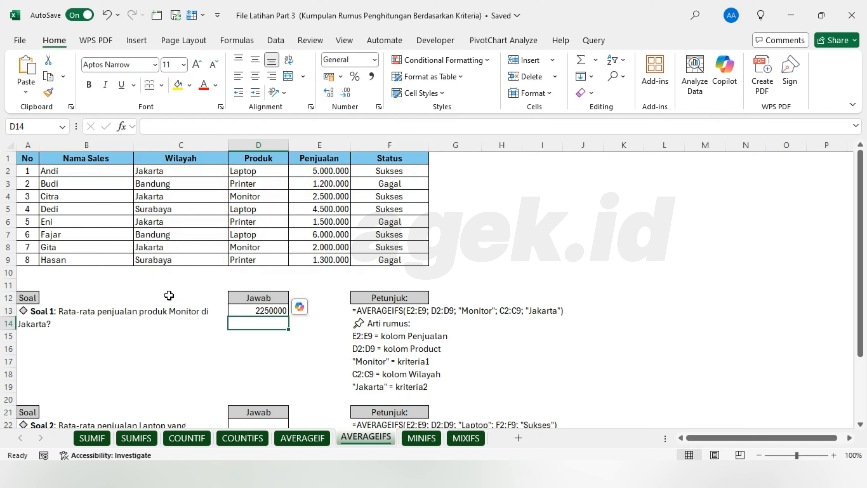
Step: Format the Soal 1 answer in D13 with the Accounting number format
click(261, 310)
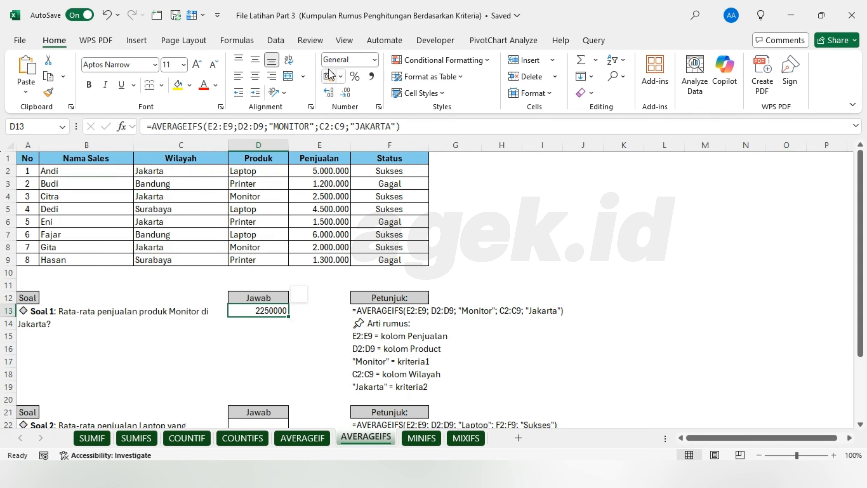
click(375, 61)
click(380, 171)
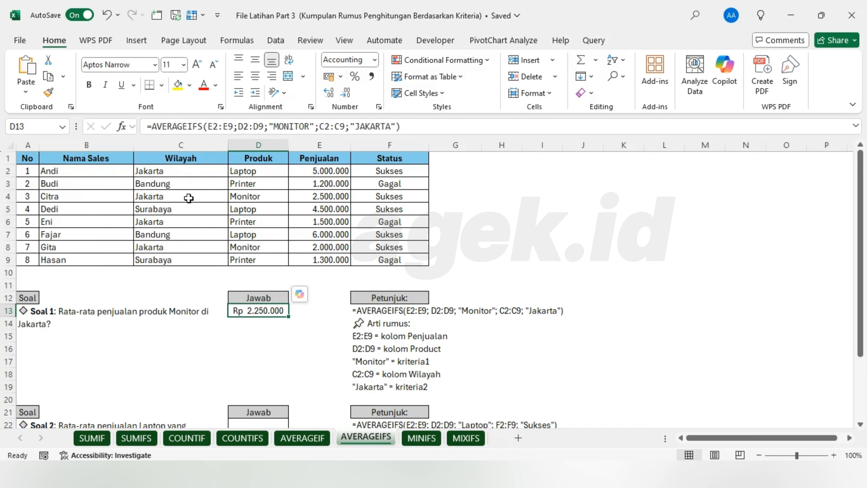
Step: Select the Jakarta Monitor entries C4:E4 and C8:E8 together to check their average against the Soal 1 answer
click(262, 197)
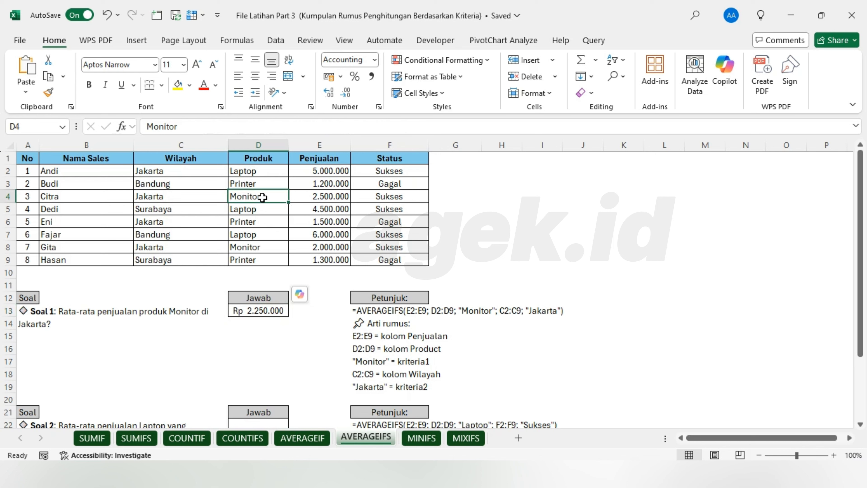
drag(262, 197, 314, 197)
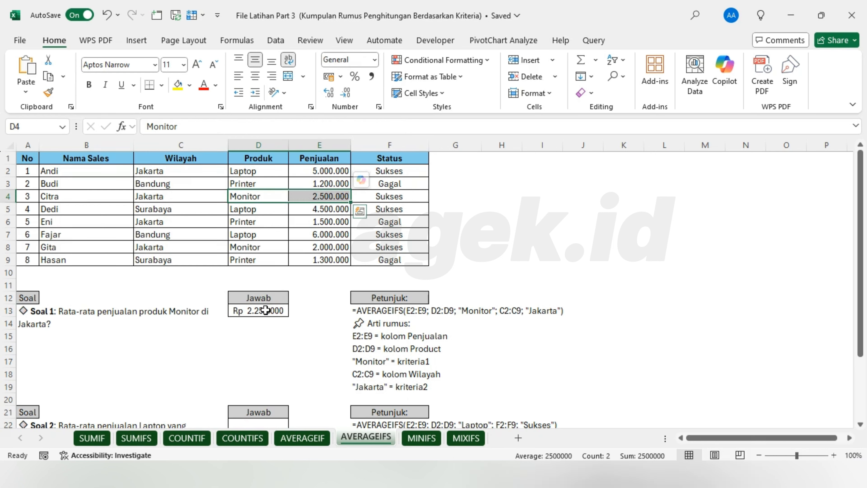
drag(226, 195, 330, 195)
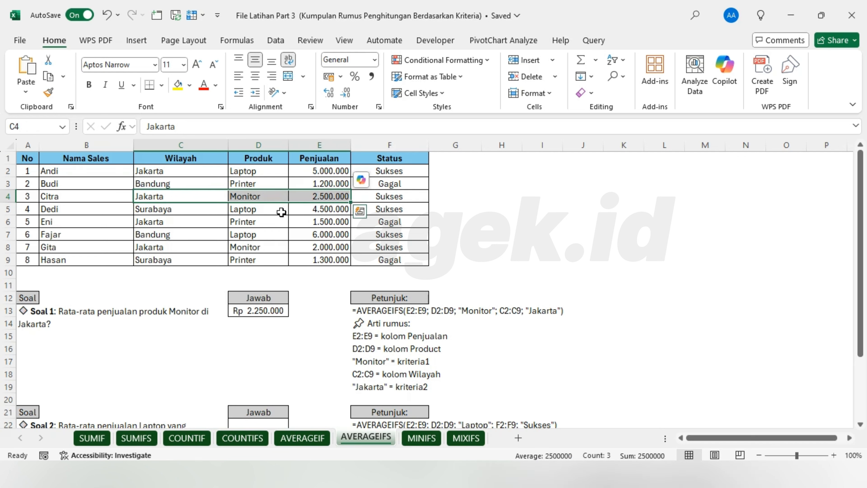
ctrl+drag(176, 246, 310, 246)
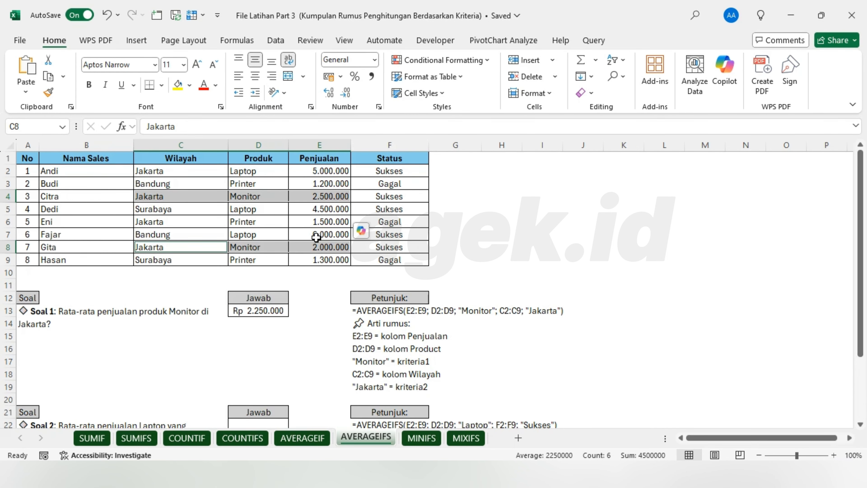
click(307, 323)
Step: Clear the formula from the Soal 1 answer cell D13 on the AVERAGEIFS sheet
scroll(294, 317, down, 2)
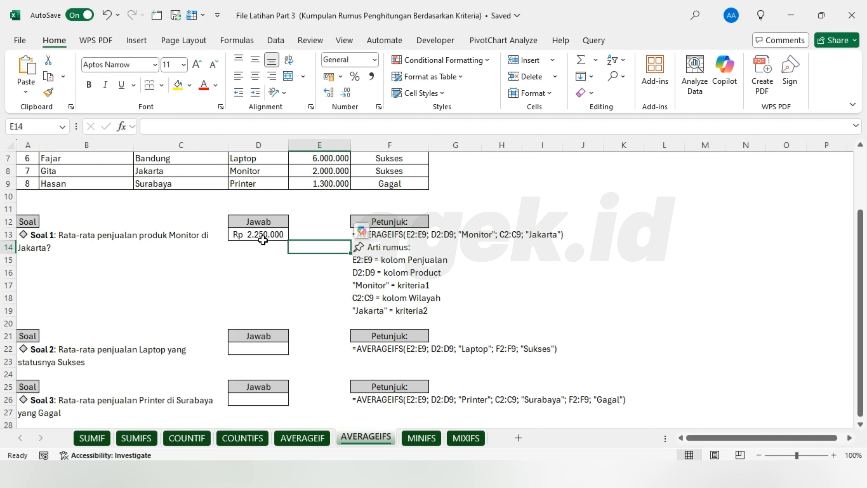
click(262, 233)
double_click(262, 233)
key(ctrl+a)
key(BackSpace)
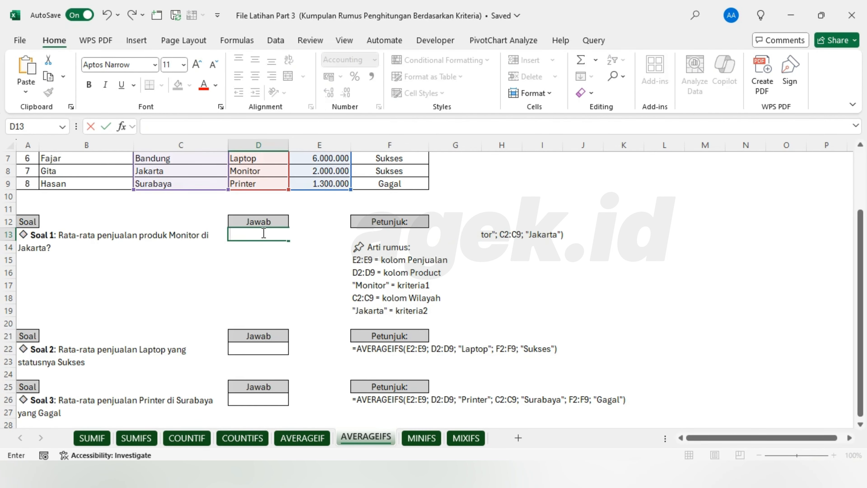
click(438, 366)
scroll(381, 374, up, 2)
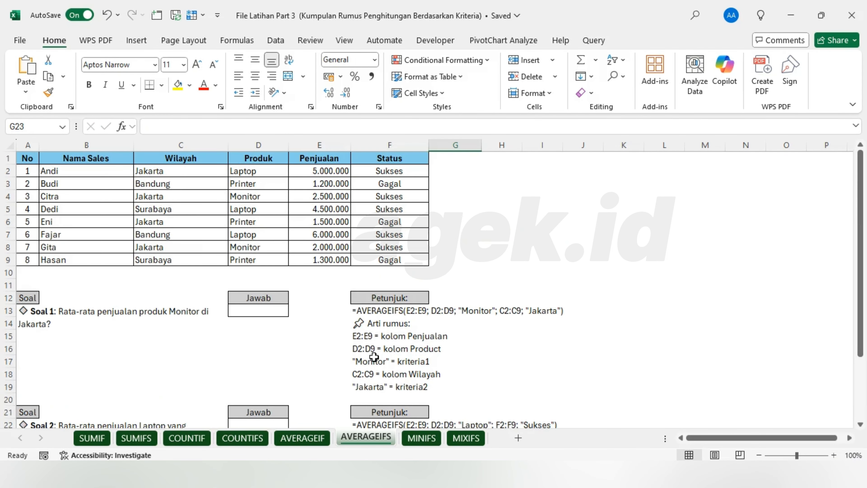
Step: On the MINIFS sheet, start a MINIFS formula in the Soal 1 answer cell D13 with the Penjualan range E2:E9
click(417, 439)
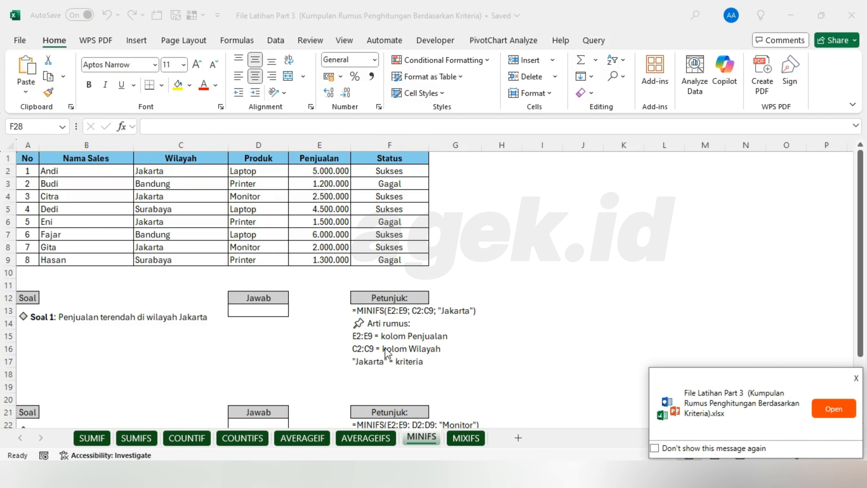
click(68, 313)
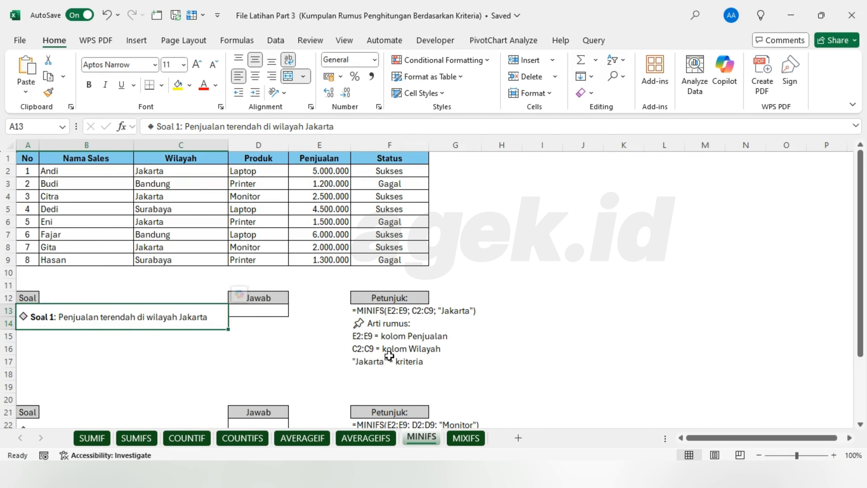
click(258, 312)
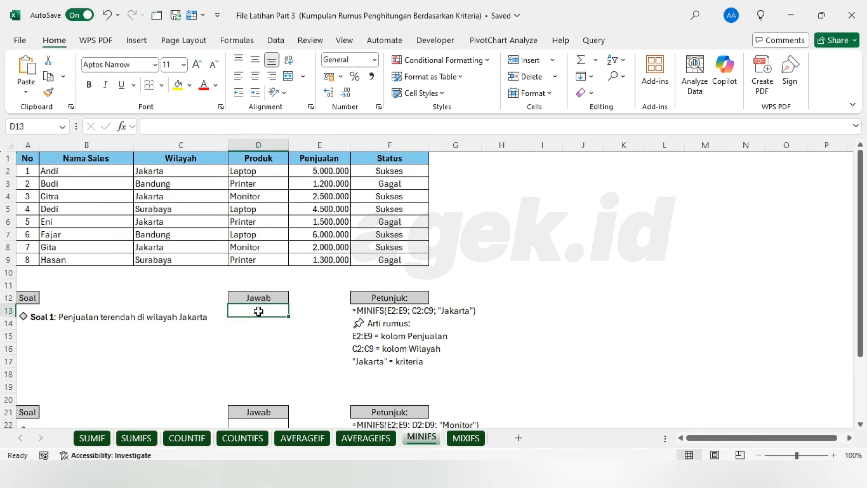
text(=MINI)
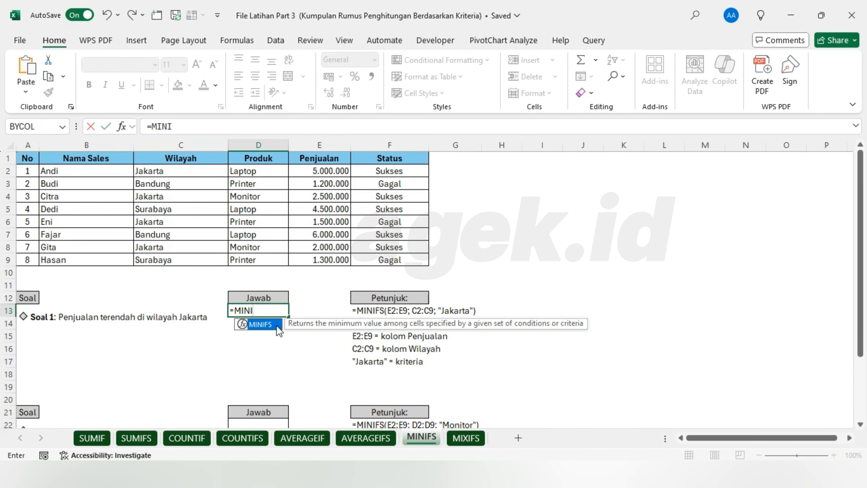
double_click(273, 324)
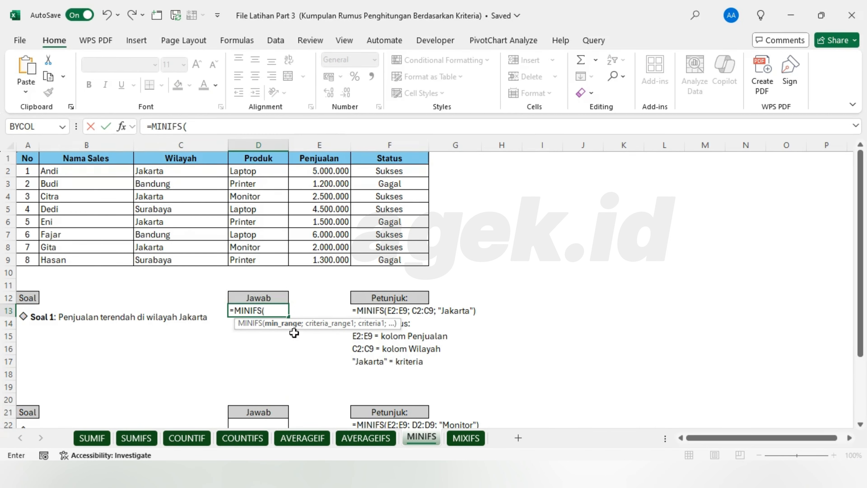
drag(339, 174, 333, 259)
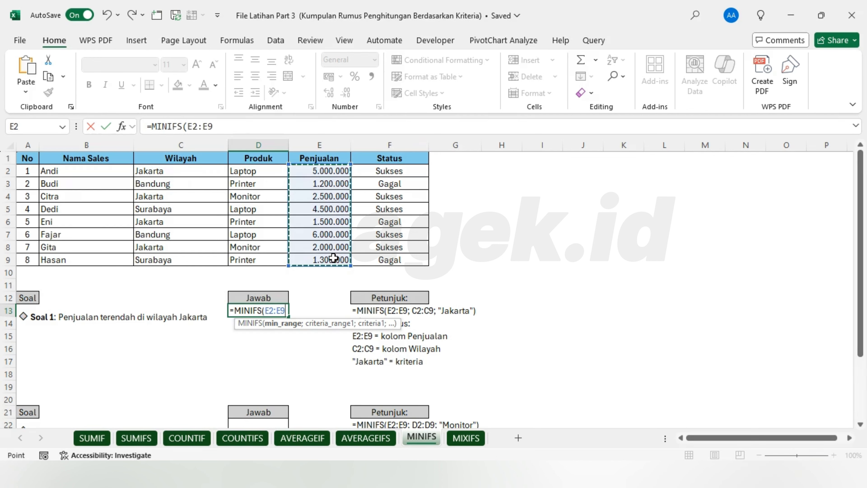
Step: Add the Wilayah range C2:C9 with the criterion "JAKARTA" and complete the MINIFS formula for Soal 1
text(;)
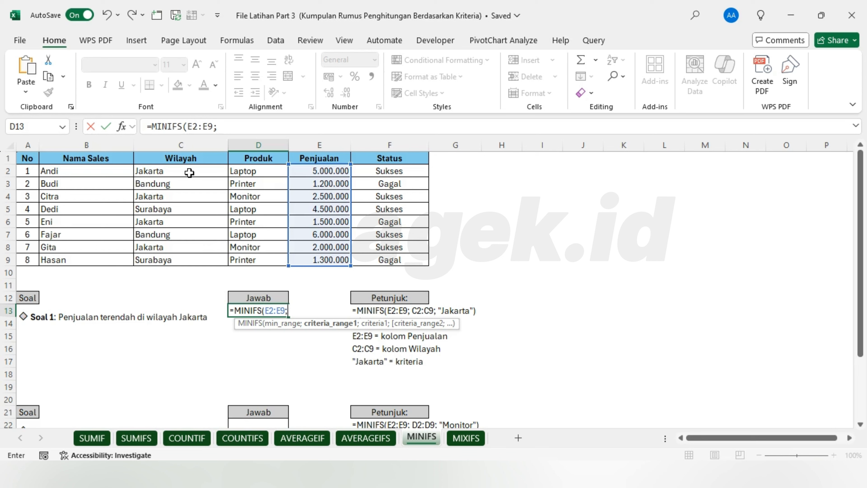
drag(190, 172, 173, 261)
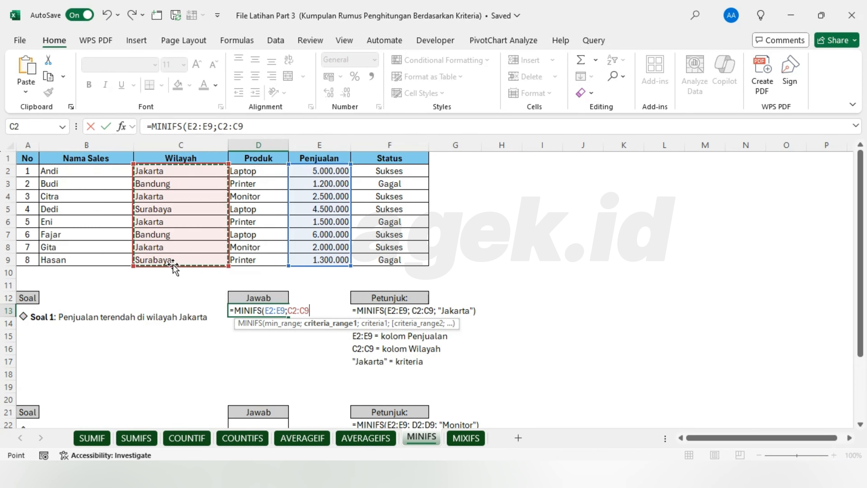
text(;)
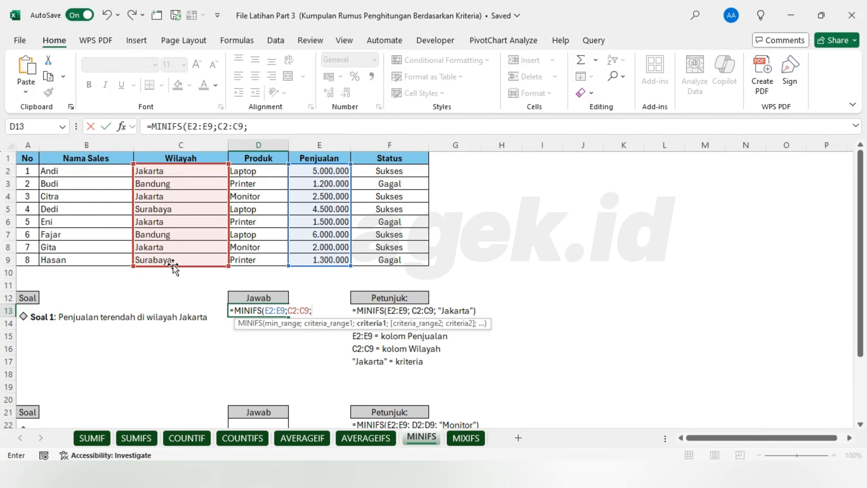
text("JAKARTA"))
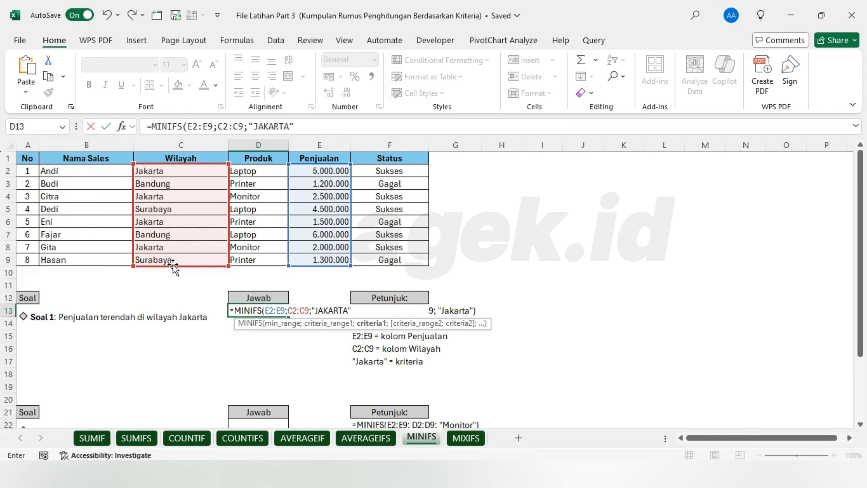
key(Return)
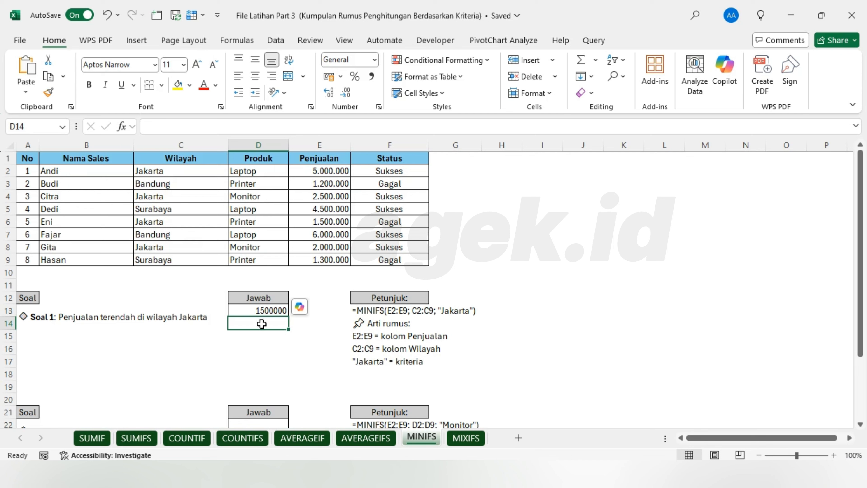
Step: Format the MINIFS Soal 1 answer in D13 with the Accounting number format
click(263, 310)
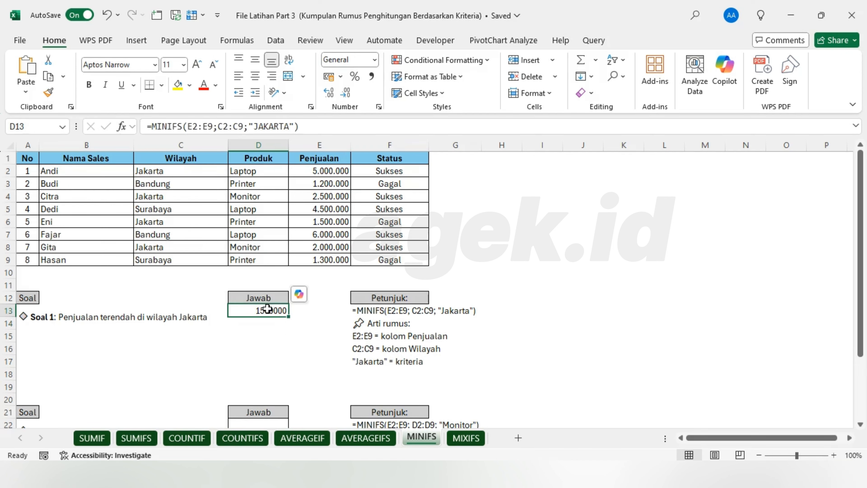
click(374, 60)
click(386, 175)
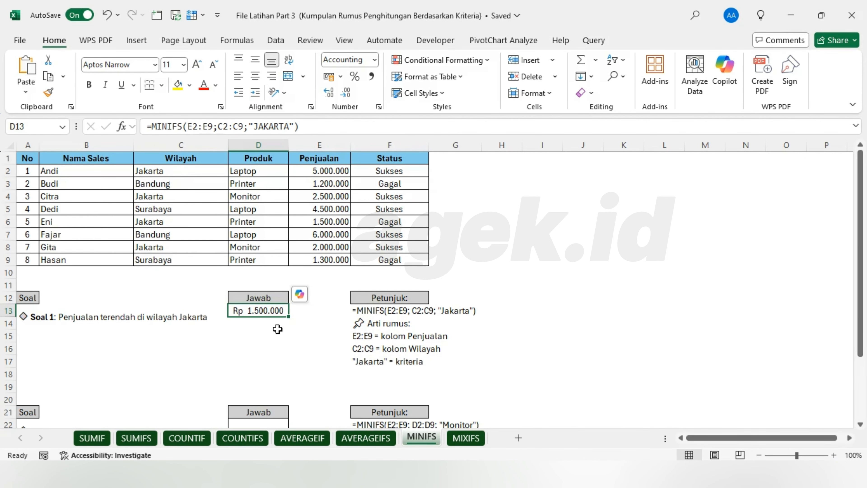
Step: Review the Soal 2 and Soal 3 exercises on the MINIFS sheet, and switch to the MIXIFS sheet
scroll(278, 329, down, 3)
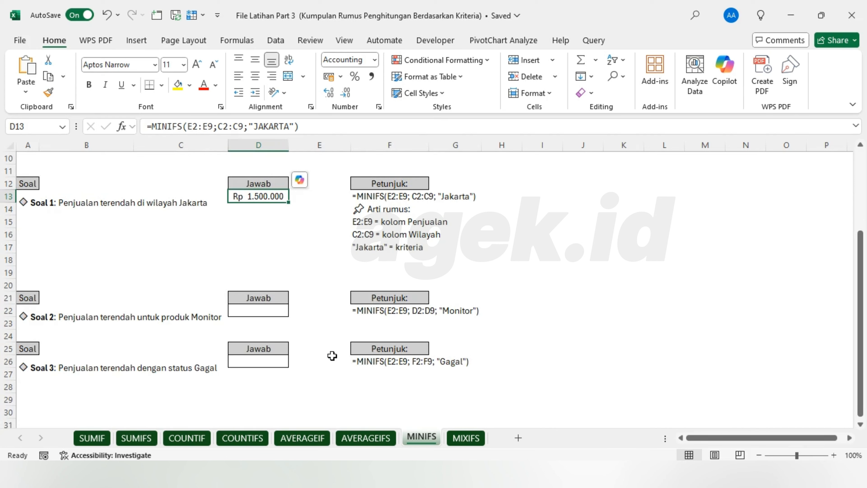
click(123, 317)
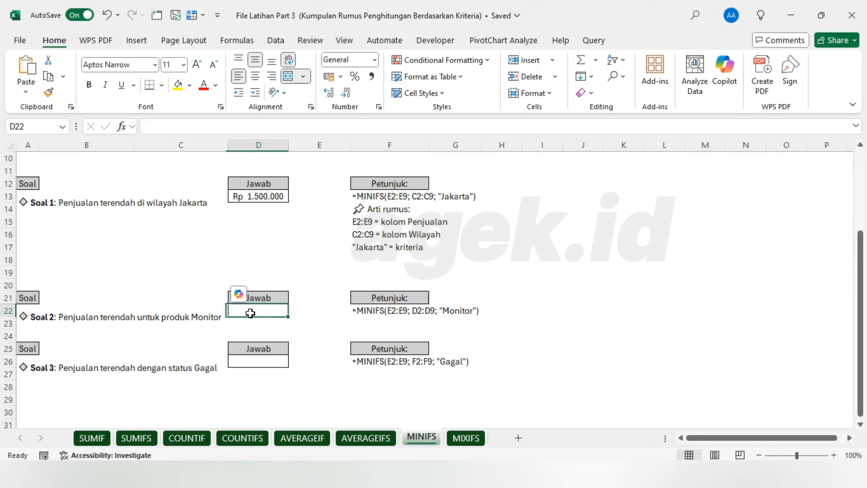
click(71, 374)
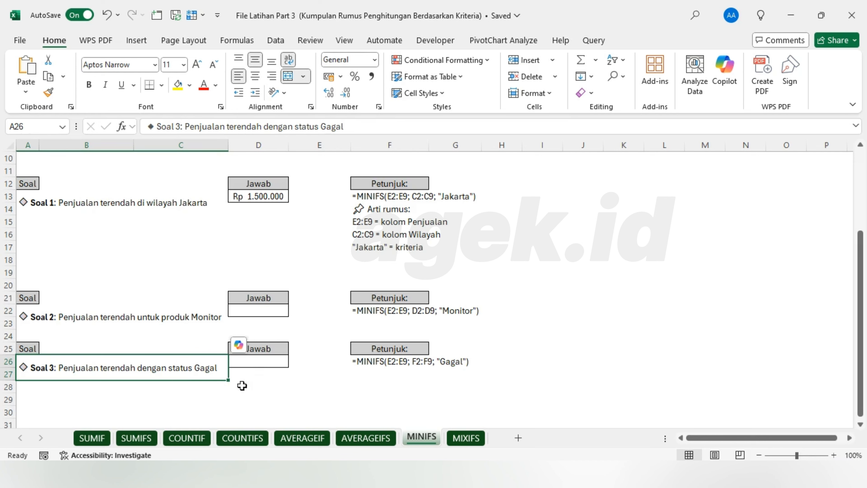
click(319, 388)
click(464, 439)
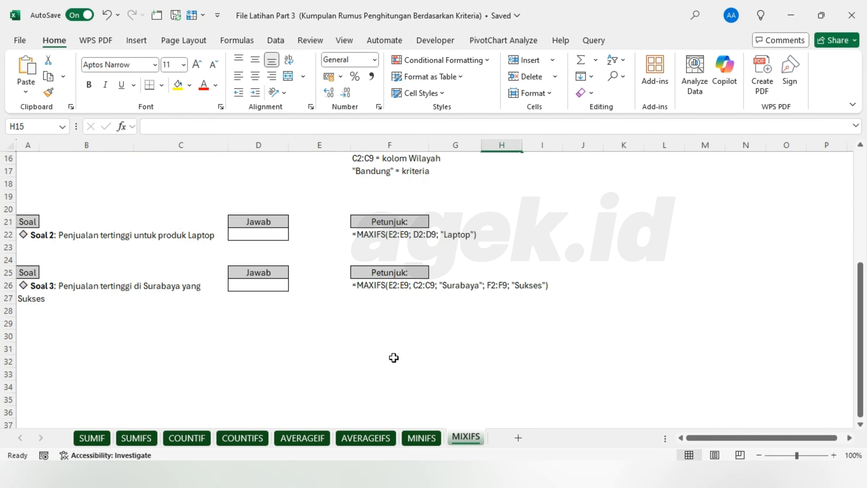
Step: On the MIXIFS sheet, start a MAXIFS formula in the Soal 1 answer cell D13 with the Penjualan range E2:E9
scroll(389, 352, up, 5)
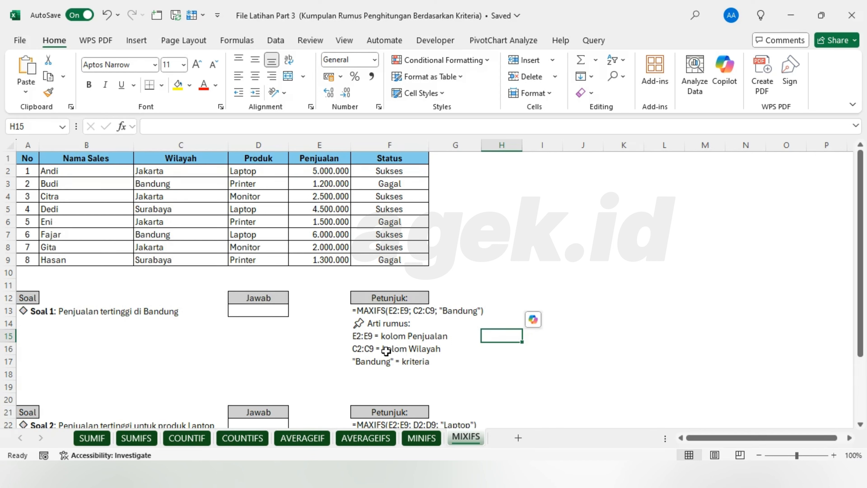
click(257, 312)
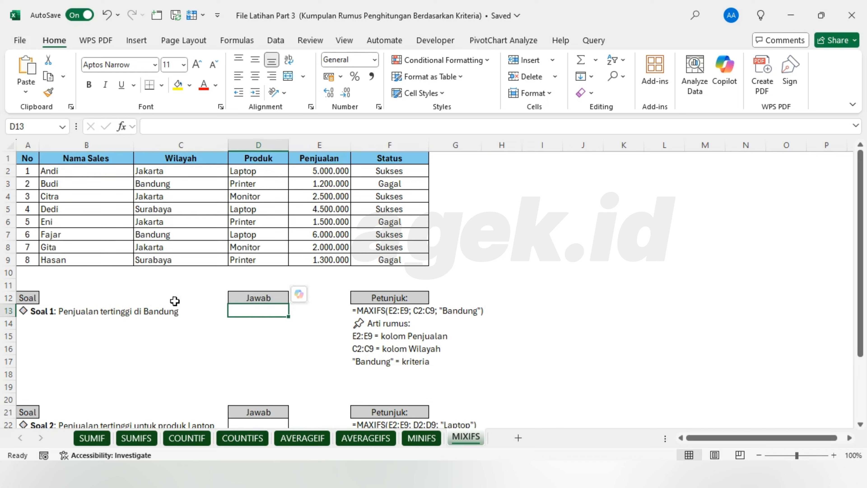
click(188, 184)
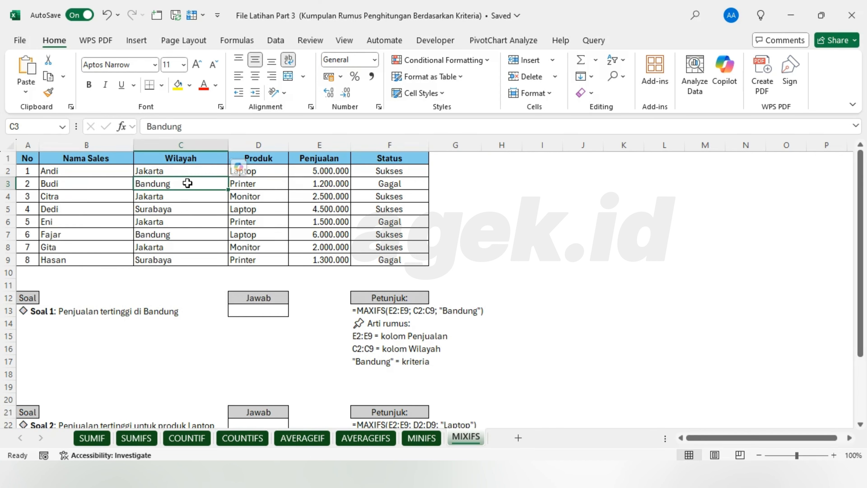
click(243, 311)
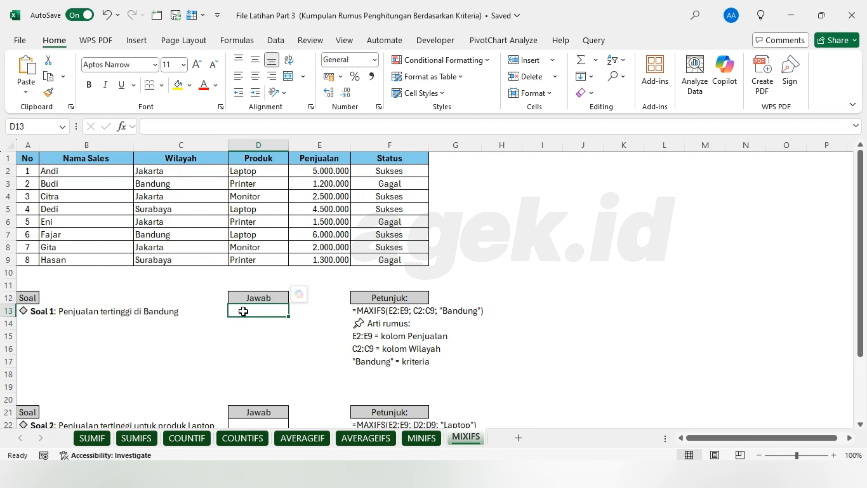
text(=MA)
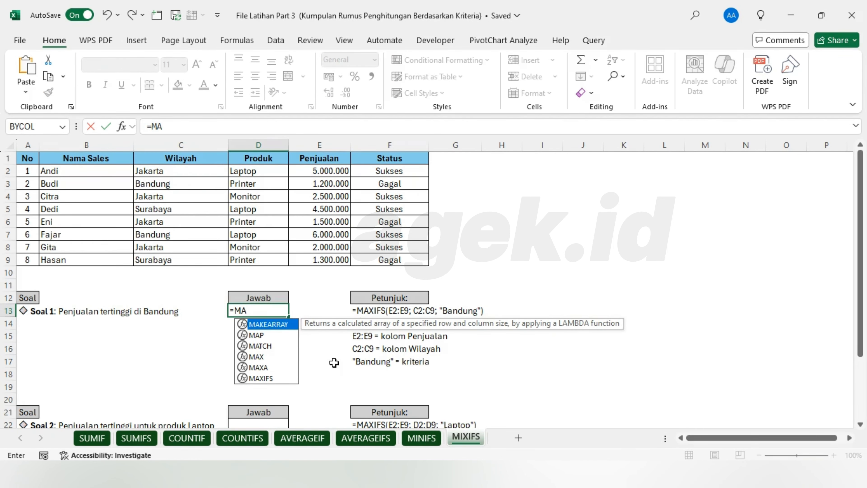
text(XI)
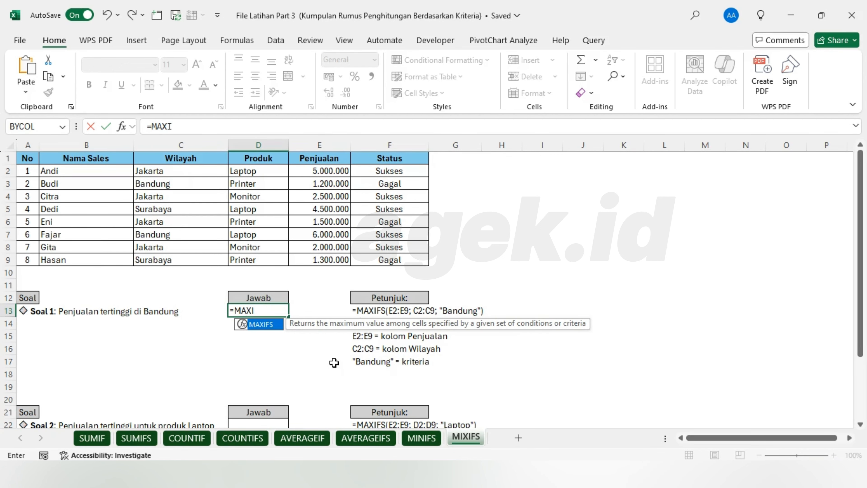
key(BackSpace)
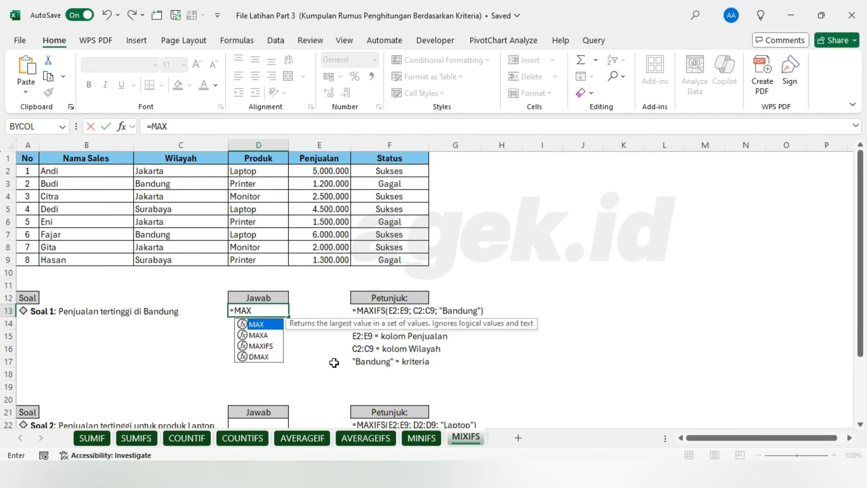
double_click(259, 346)
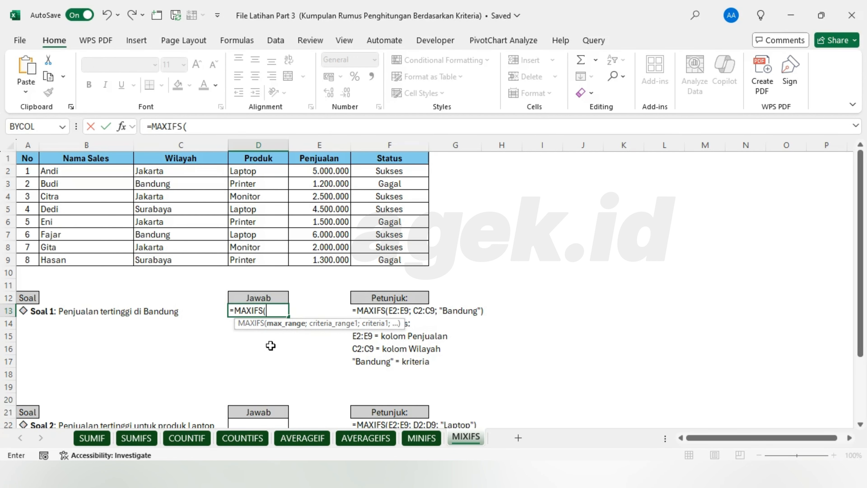
drag(325, 170, 323, 256)
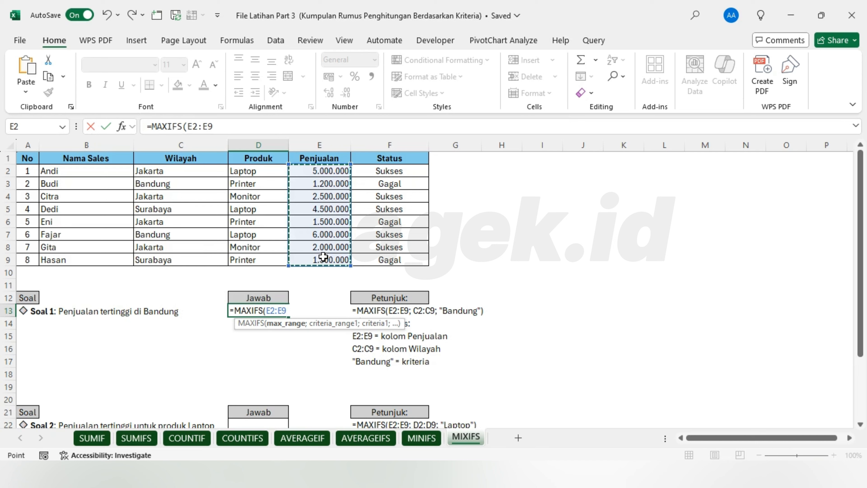
Step: Add the Wilayah range C2:C9 with the criterion "BANDUNG" and complete the MAXIFS formula for Soal 1
text(;)
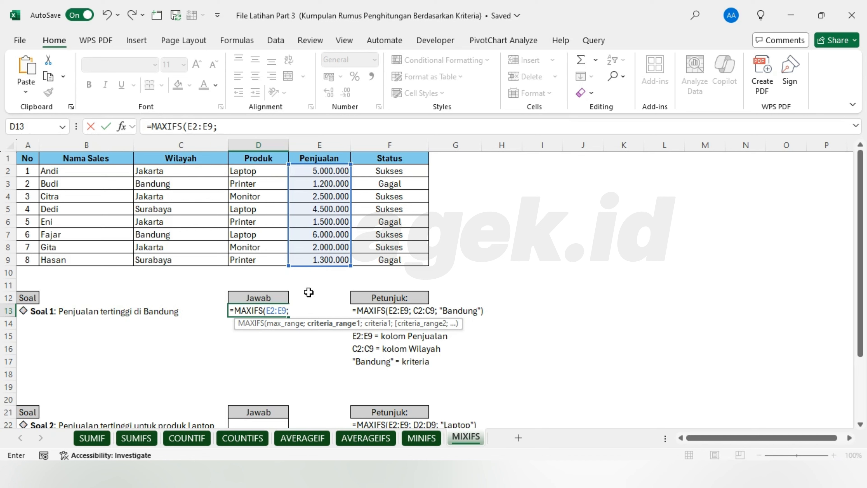
drag(167, 172, 167, 260)
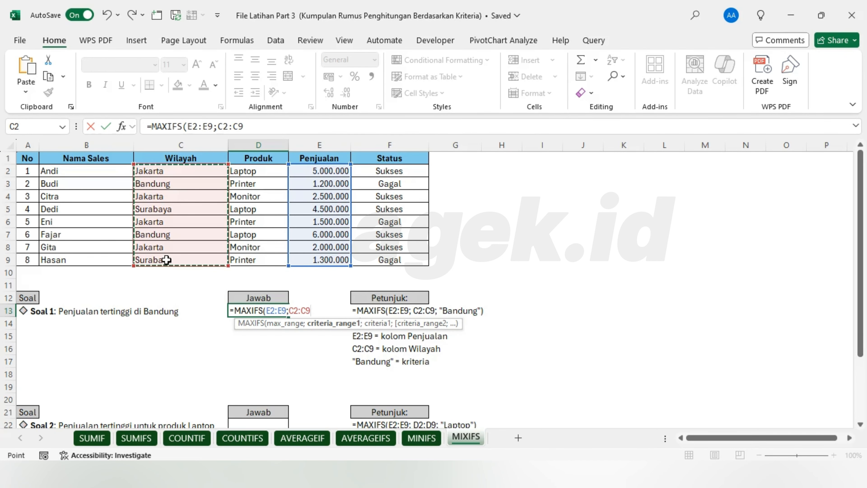
text(;)
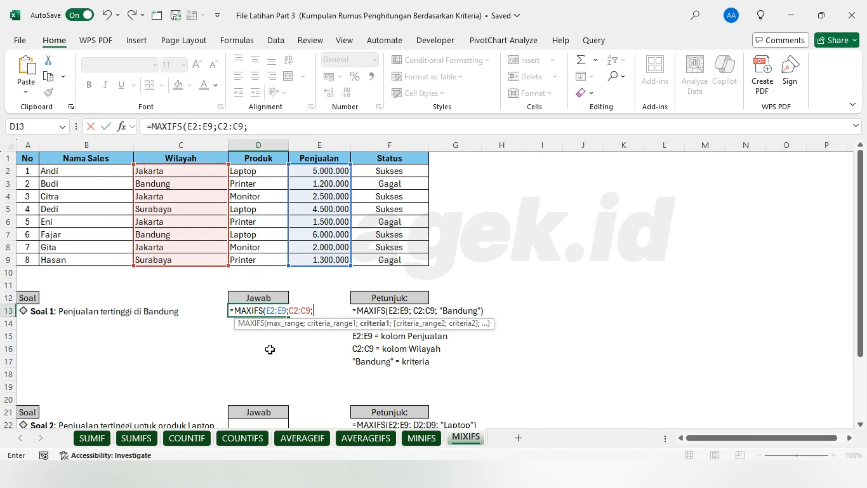
text("BANDU)
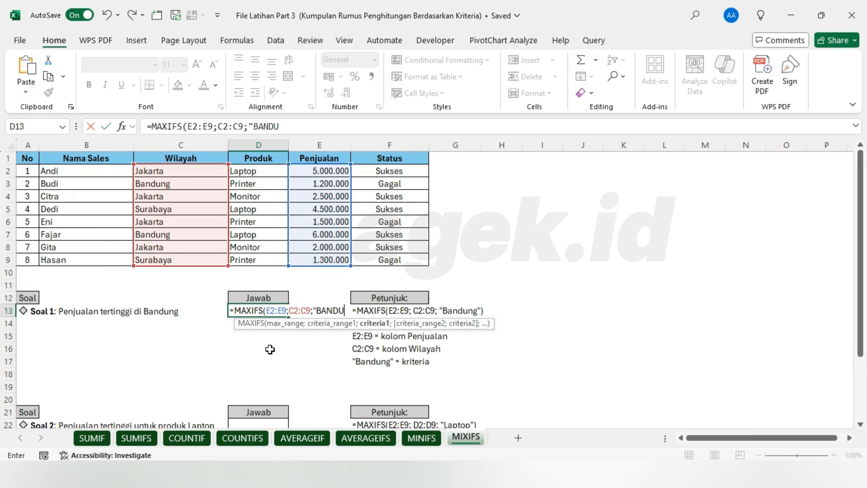
text(NG"))
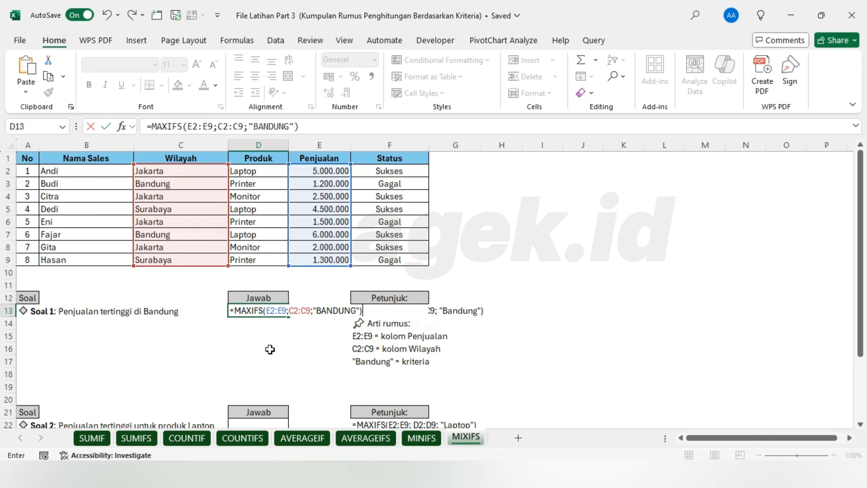
key(Return)
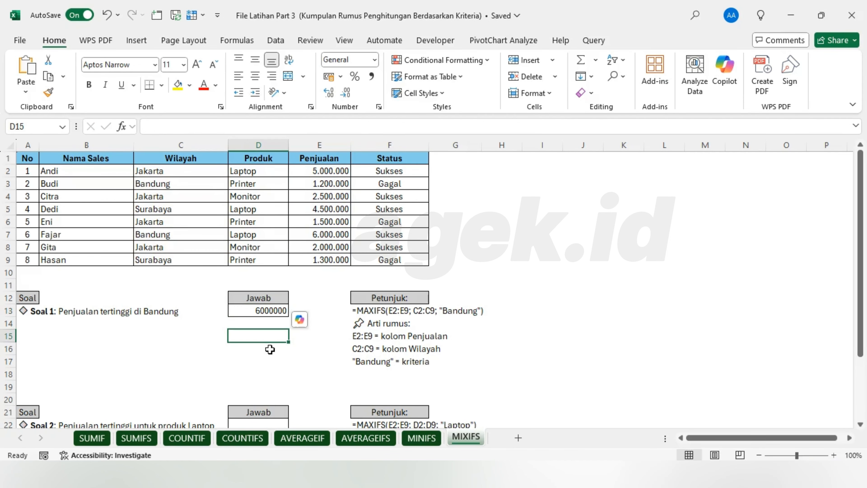
Step: Format the MAXIFS Soal 1 answer in D13 with the Accounting number format
click(286, 311)
click(375, 60)
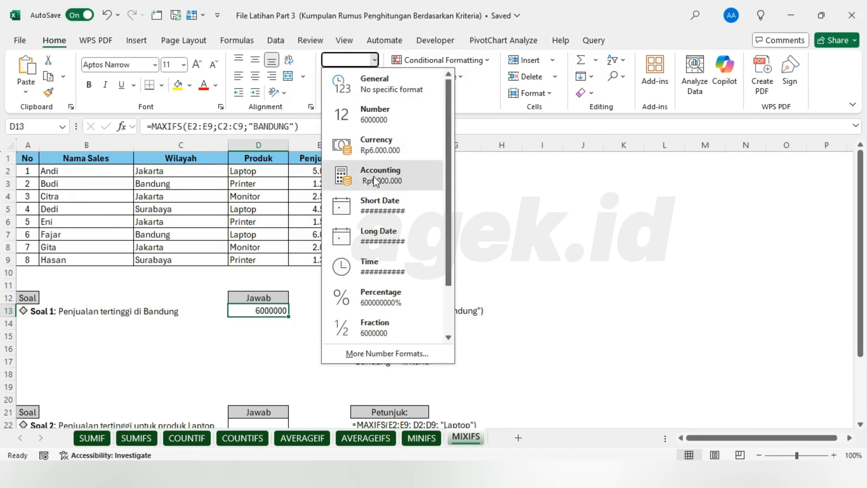
click(367, 175)
click(303, 318)
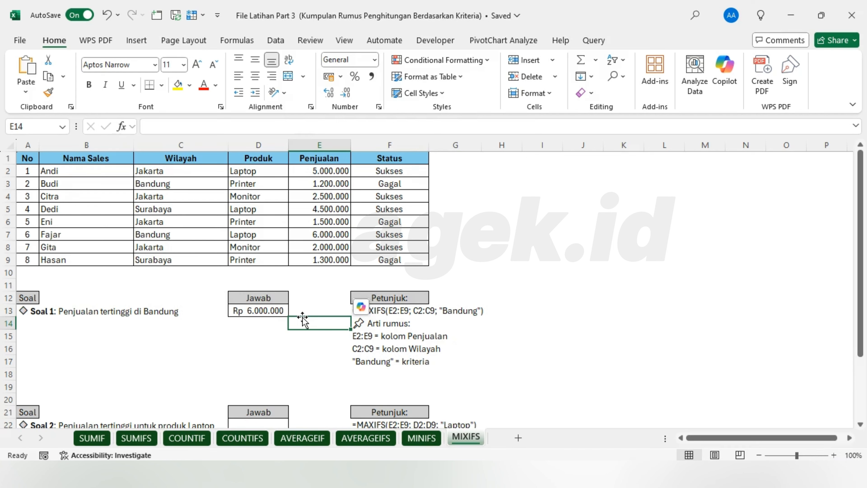
Step: Clear the MAXIFS formula from the Soal 1 answer cell D13 on the MIXIFS sheet
scroll(287, 320, down, 3)
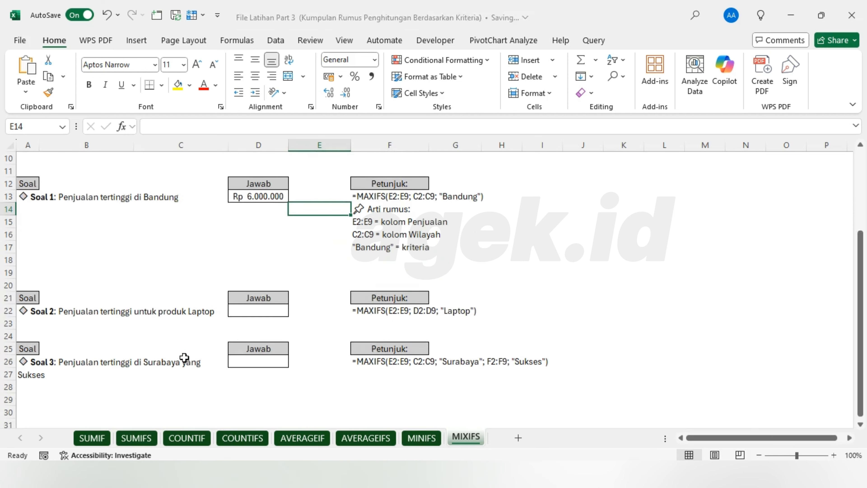
double_click(271, 198)
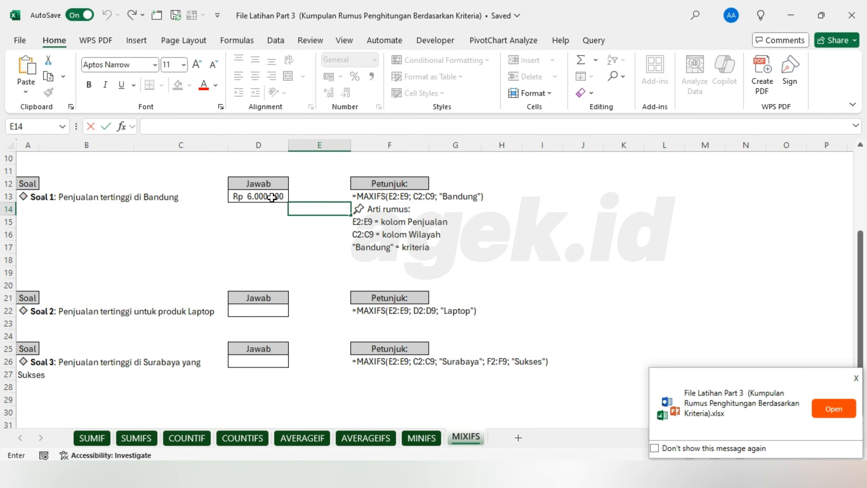
click(271, 197)
key(BackSpace)
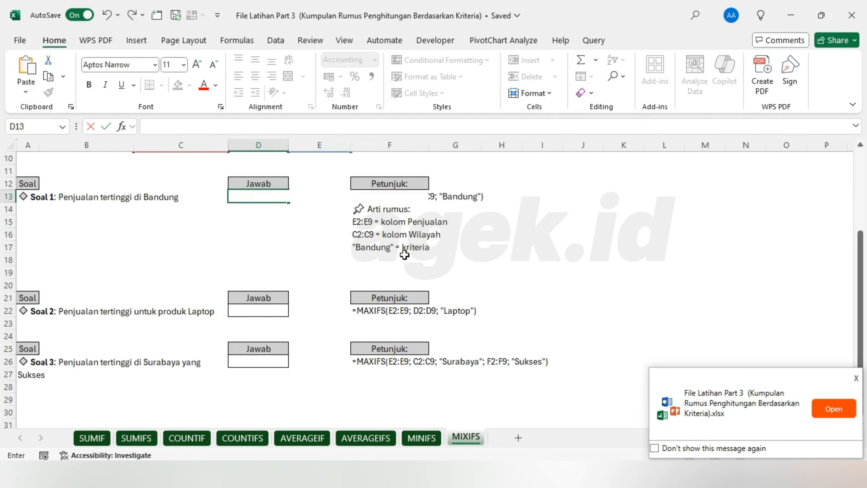
click(414, 252)
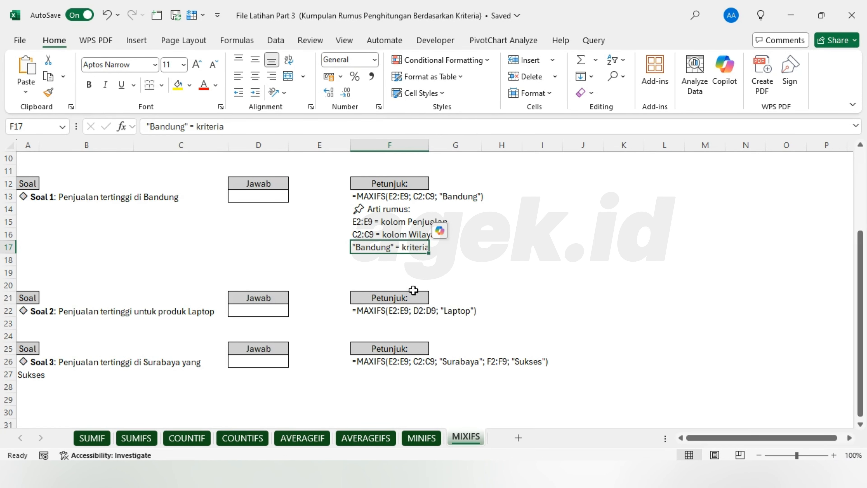
click(397, 283)
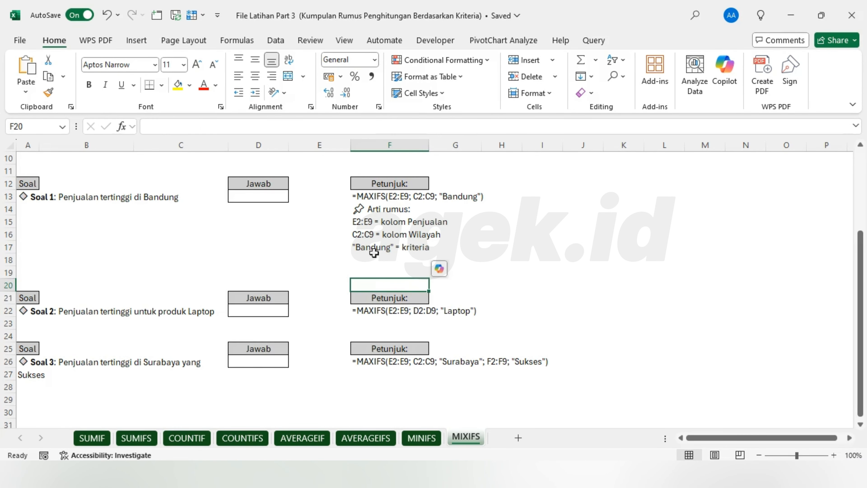
scroll(333, 306, up, 3)
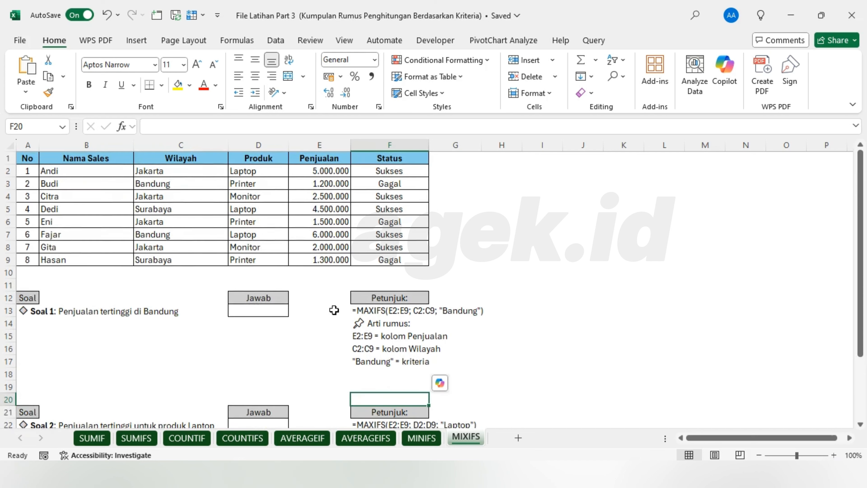